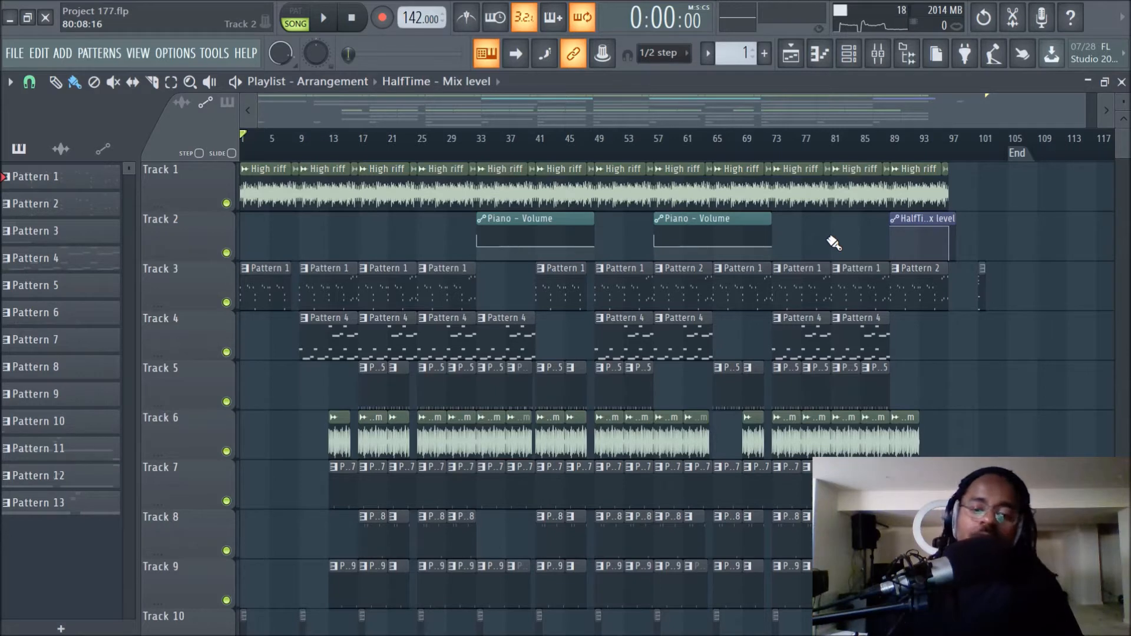
Move the song's playback position to bar 17 in the playlist
{"action": "scroll", "coordinate": [810, 142], "scroll_direction": "up", "scroll_amount": 3}
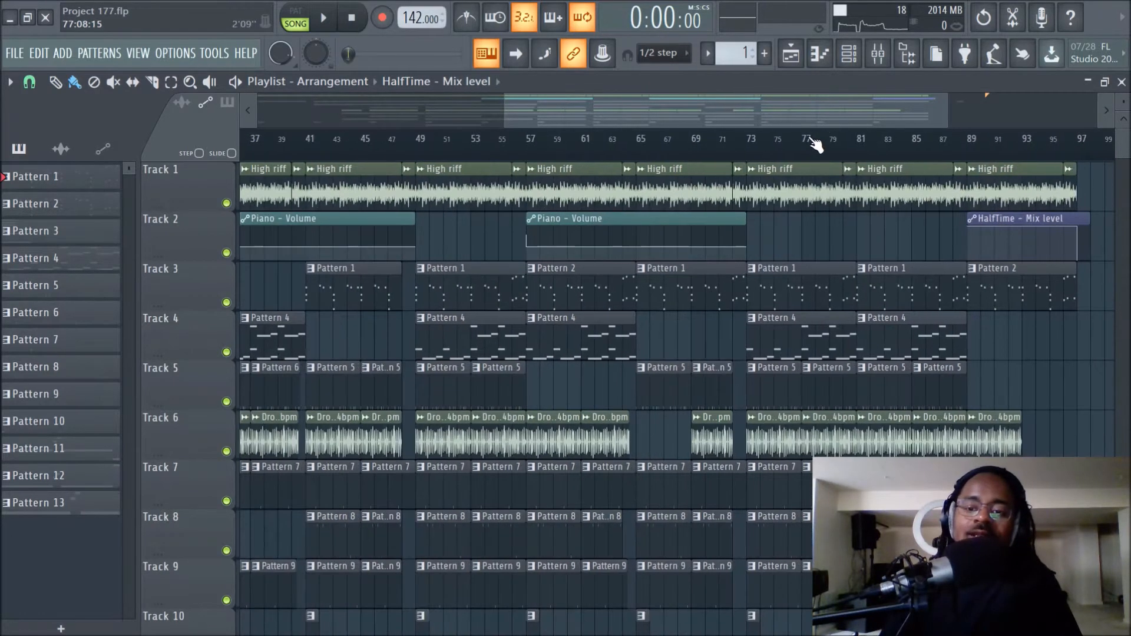
{"action": "left_click_drag", "start_coordinate": [822, 122], "coordinate": [385, 122]}
{"action": "scroll", "coordinate": [461, 154], "scroll_direction": "up", "scroll_amount": 2}
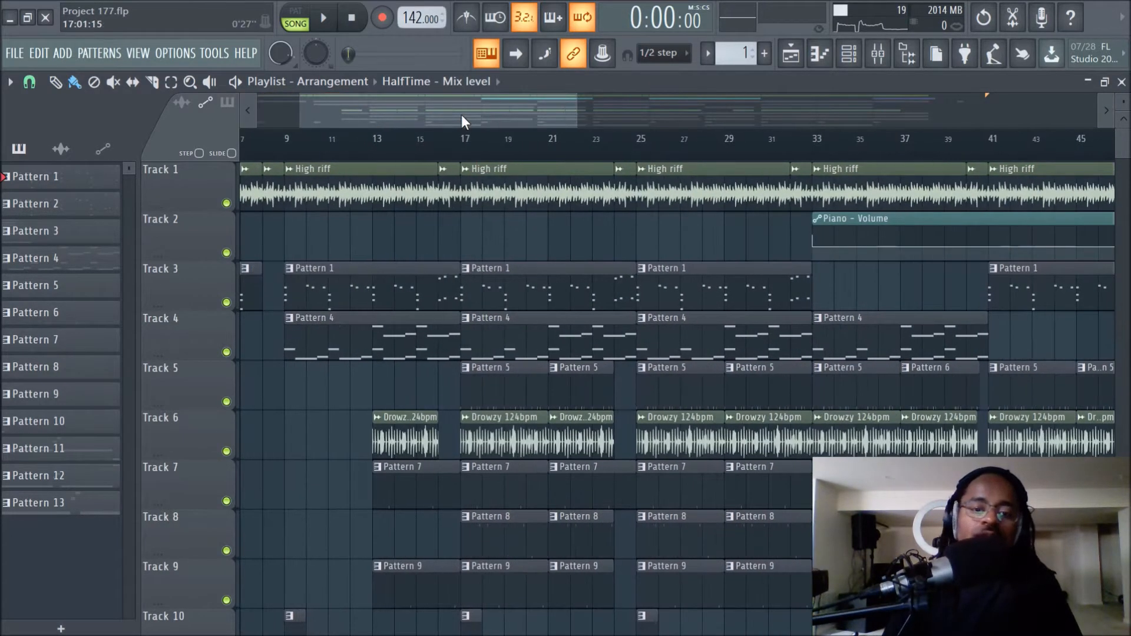
{"action": "left_click_drag", "start_coordinate": [461, 120], "coordinate": [419, 119]}
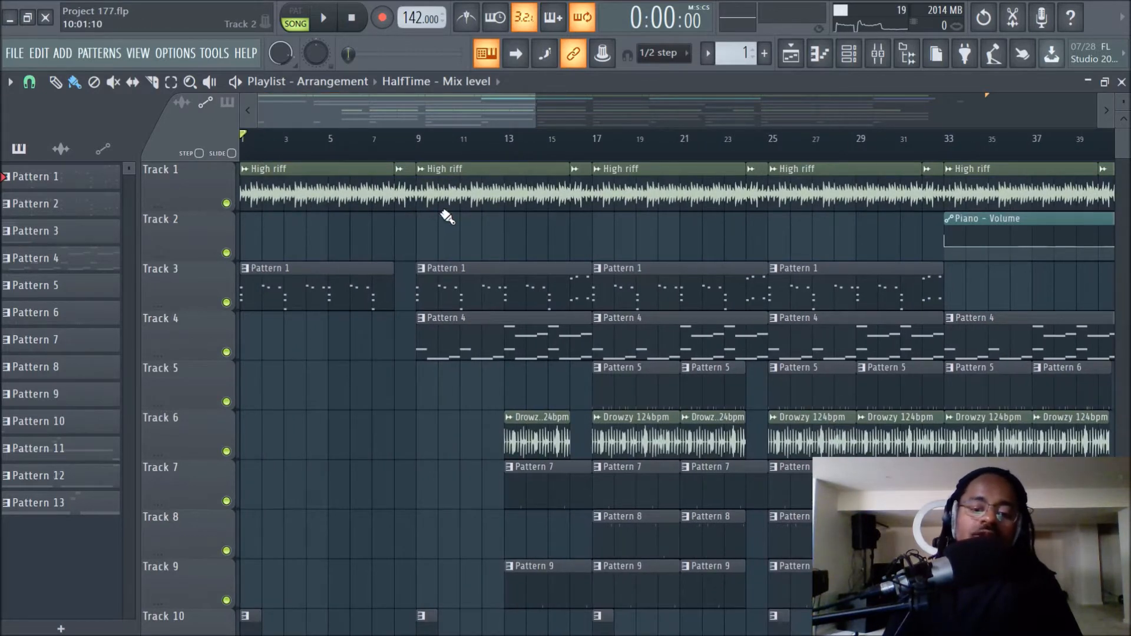
{"action": "scroll", "coordinate": [534, 156], "scroll_direction": "down", "scroll_amount": 1}
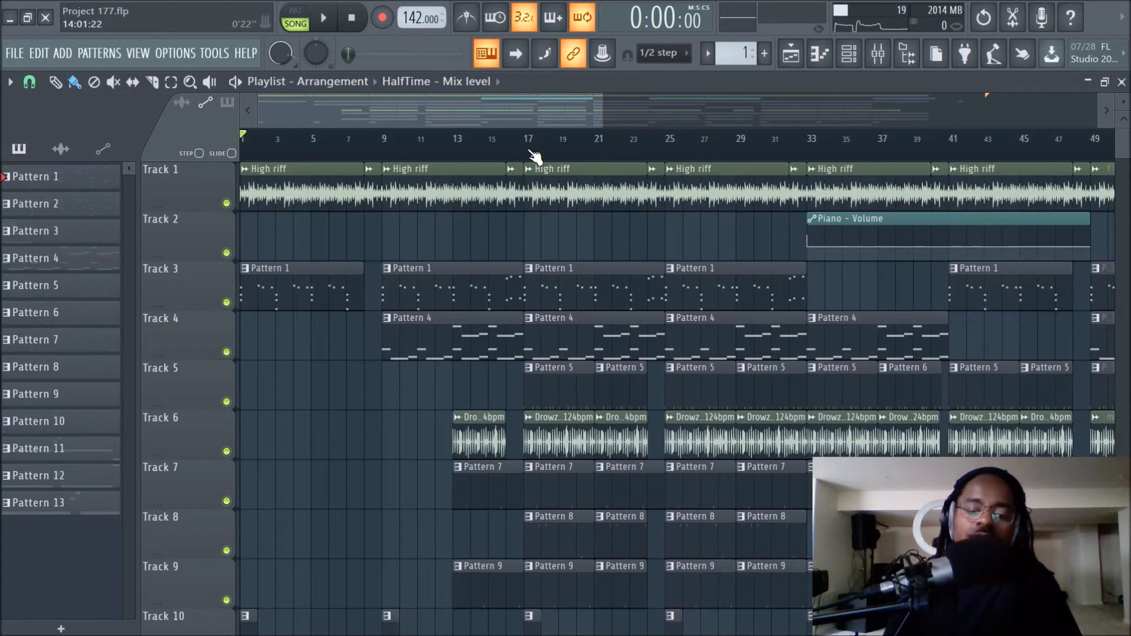
{"action": "left_click", "coordinate": [534, 157]}
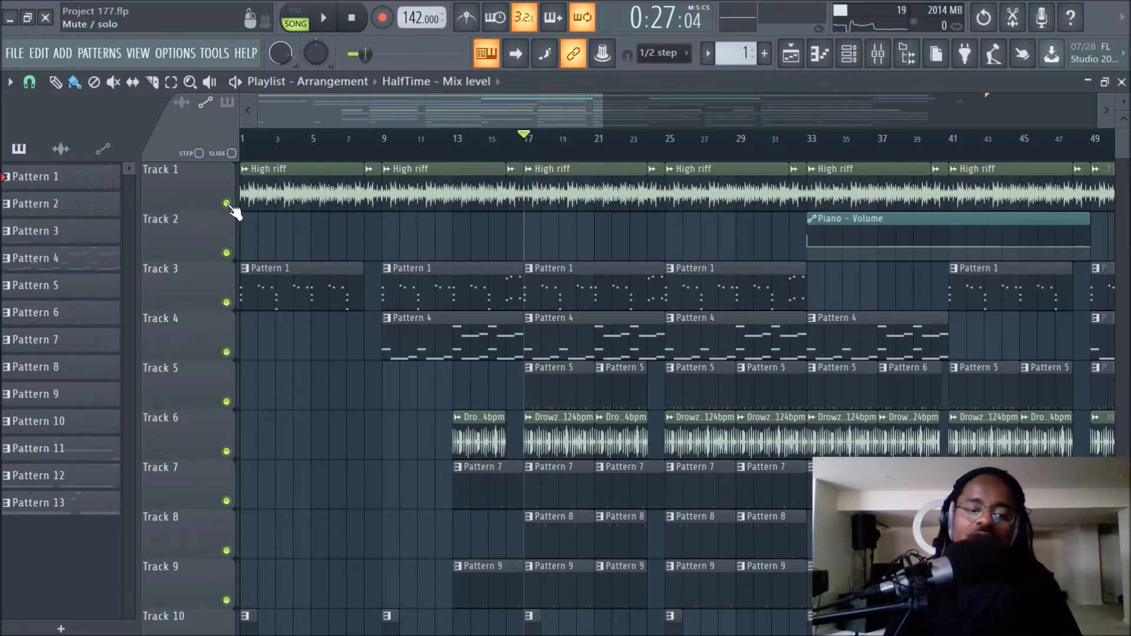
Bypass Fruity parametric EQ 2 and HalfTime on the Piano mixer track
{"action": "left_click", "coordinate": [886, 56]}
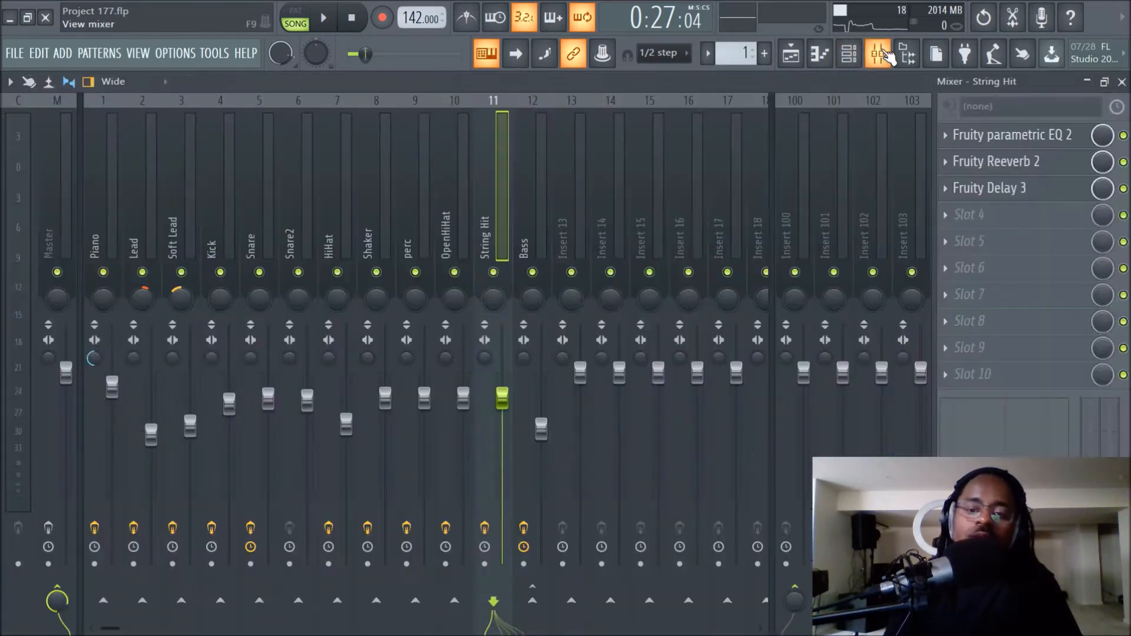
{"action": "left_click", "coordinate": [109, 198]}
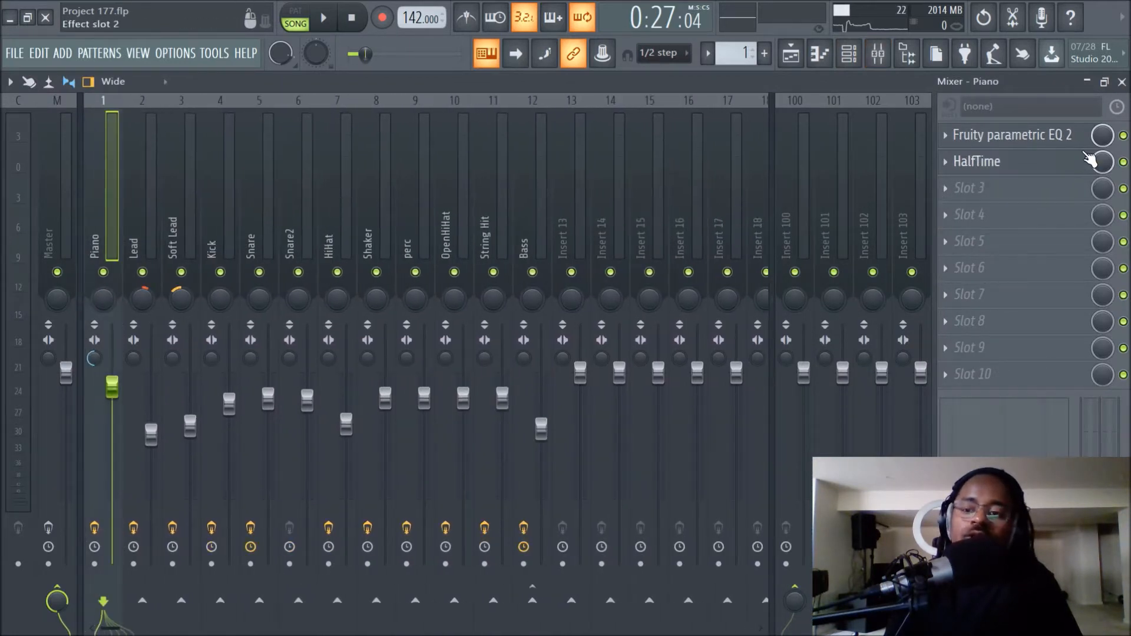
{"action": "left_click", "coordinate": [1123, 162]}
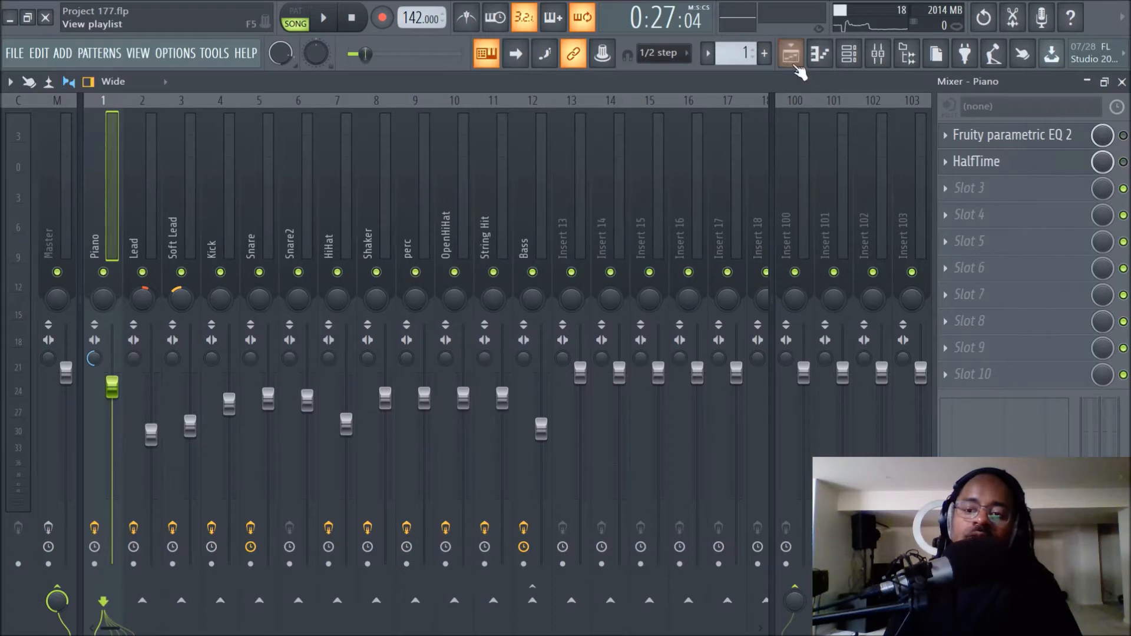
Copy the time-stretching pitch value of the High riff audio clip and reset that pitch to its default
{"action": "left_click", "coordinate": [849, 53]}
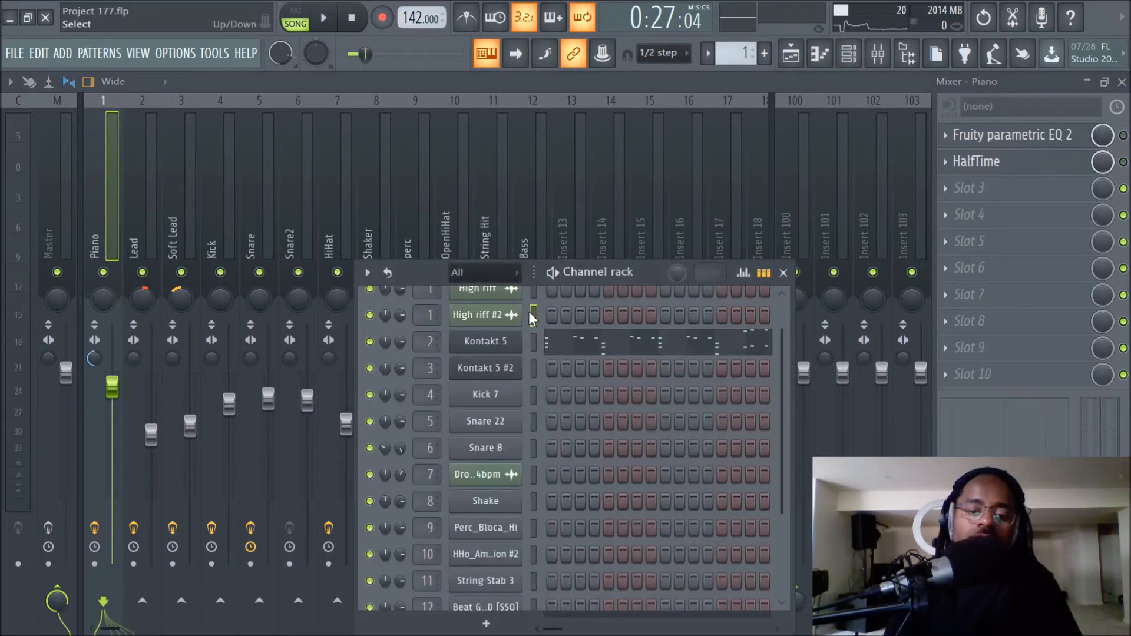
{"action": "scroll", "coordinate": [506, 324], "scroll_direction": "up", "scroll_amount": 1}
{"action": "left_click", "coordinate": [481, 324]}
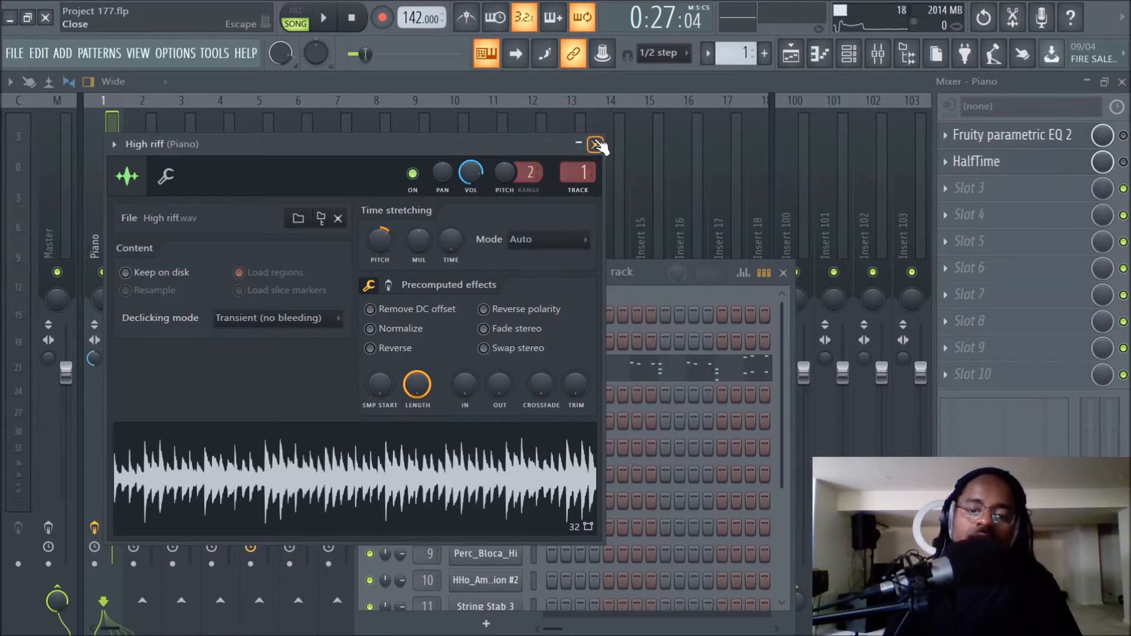
{"action": "left_click", "coordinate": [596, 144]}
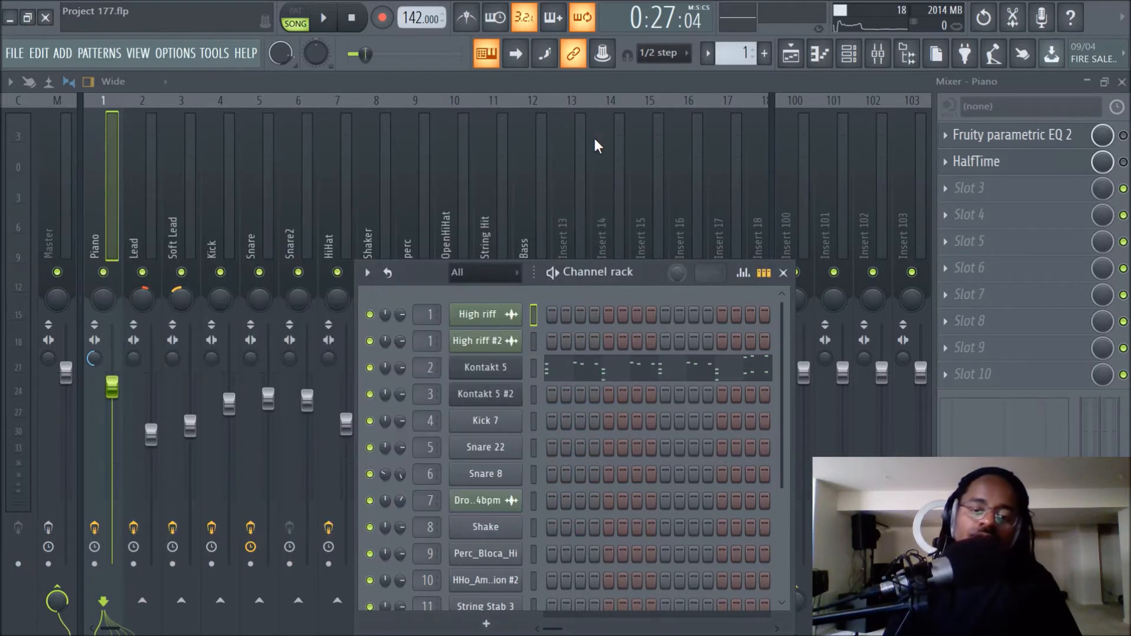
{"action": "left_click", "coordinate": [506, 319]}
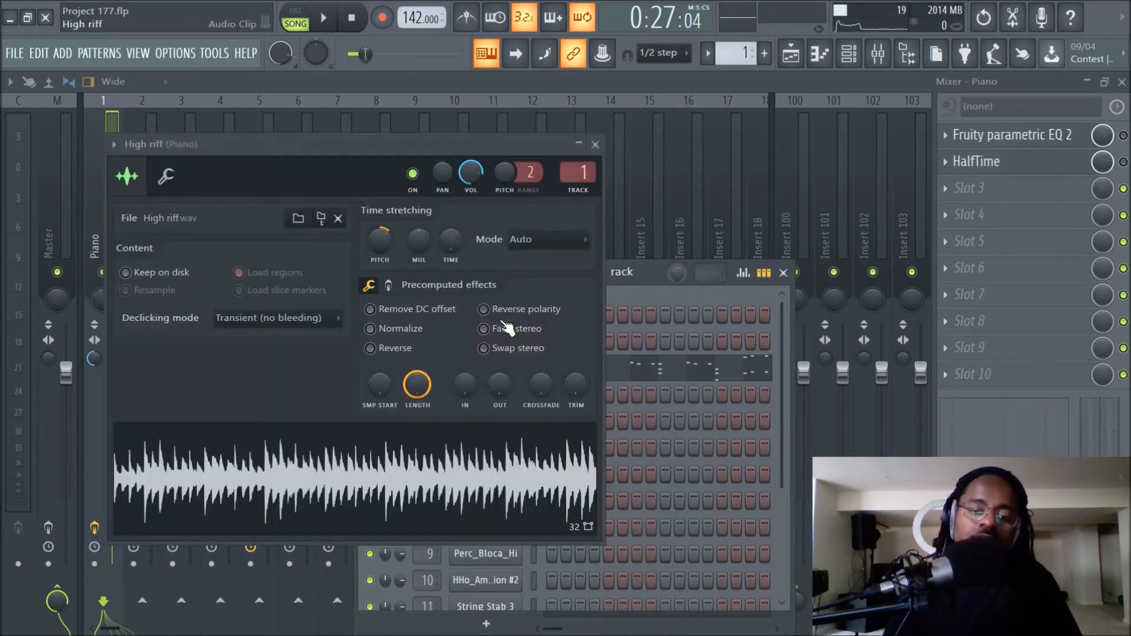
{"action": "right_click", "coordinate": [380, 241]}
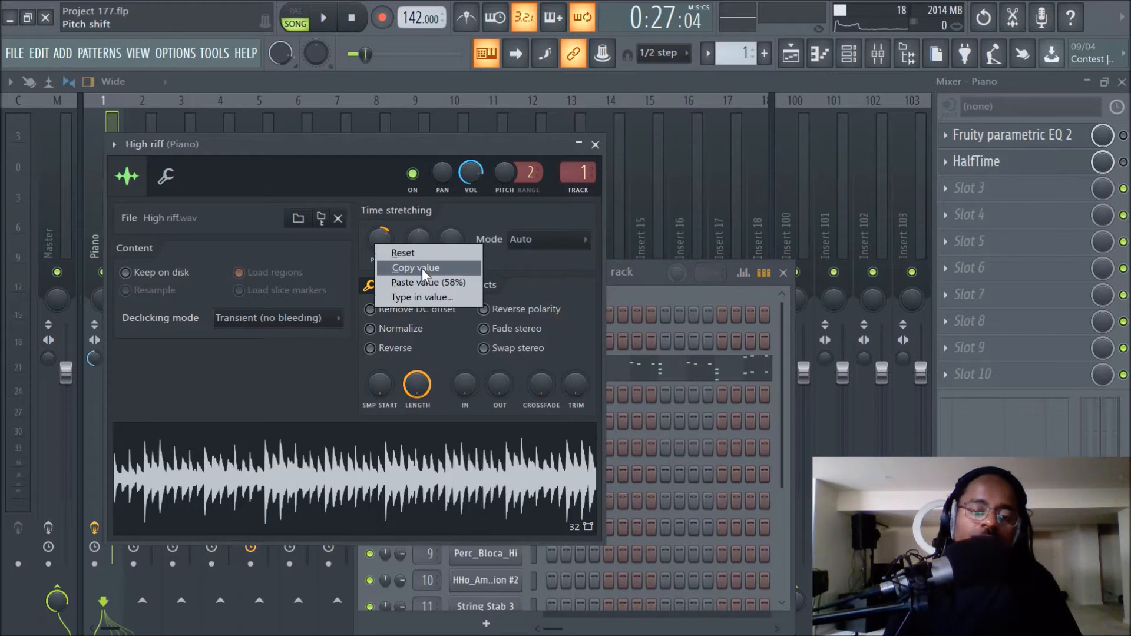
{"action": "left_click", "coordinate": [410, 253]}
{"action": "right_click", "coordinate": [384, 244]}
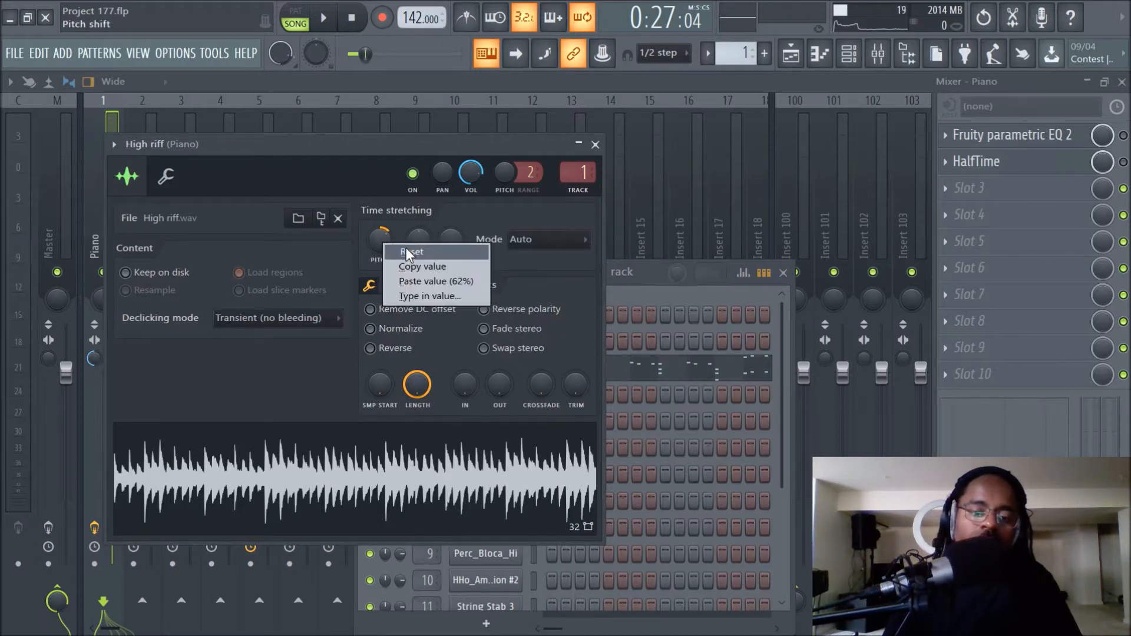
{"action": "left_click", "coordinate": [410, 252]}
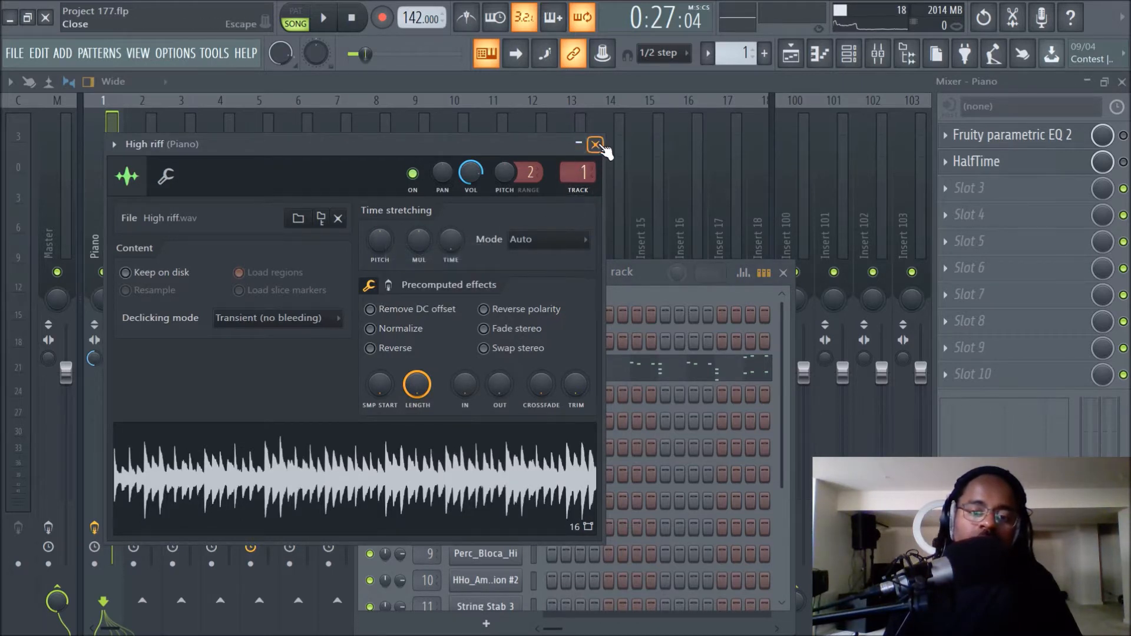
{"action": "left_click", "coordinate": [595, 144]}
Reset the time-stretching pitch of the reversed High riff #2 audio clip to its default
{"action": "left_click", "coordinate": [487, 340]}
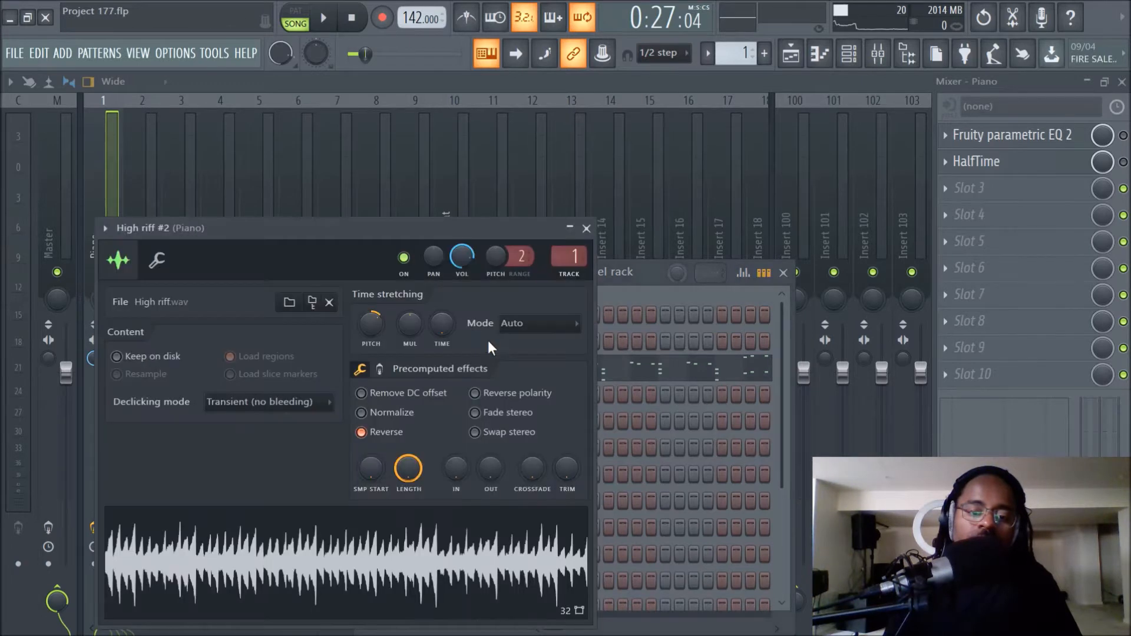
{"action": "right_click", "coordinate": [374, 326]}
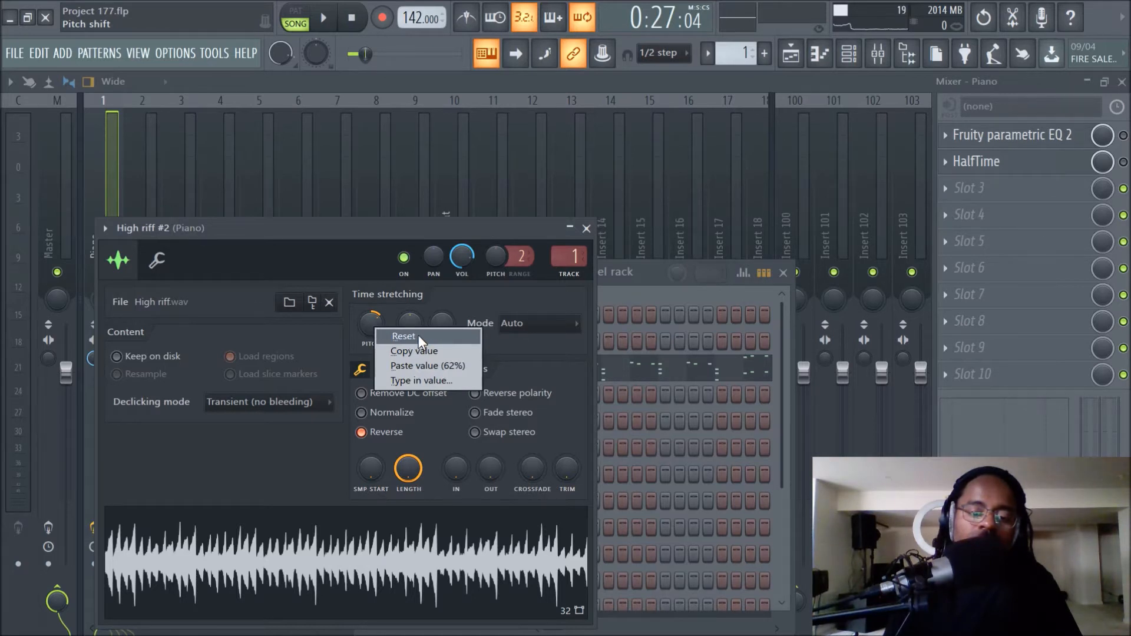
{"action": "left_click", "coordinate": [418, 334]}
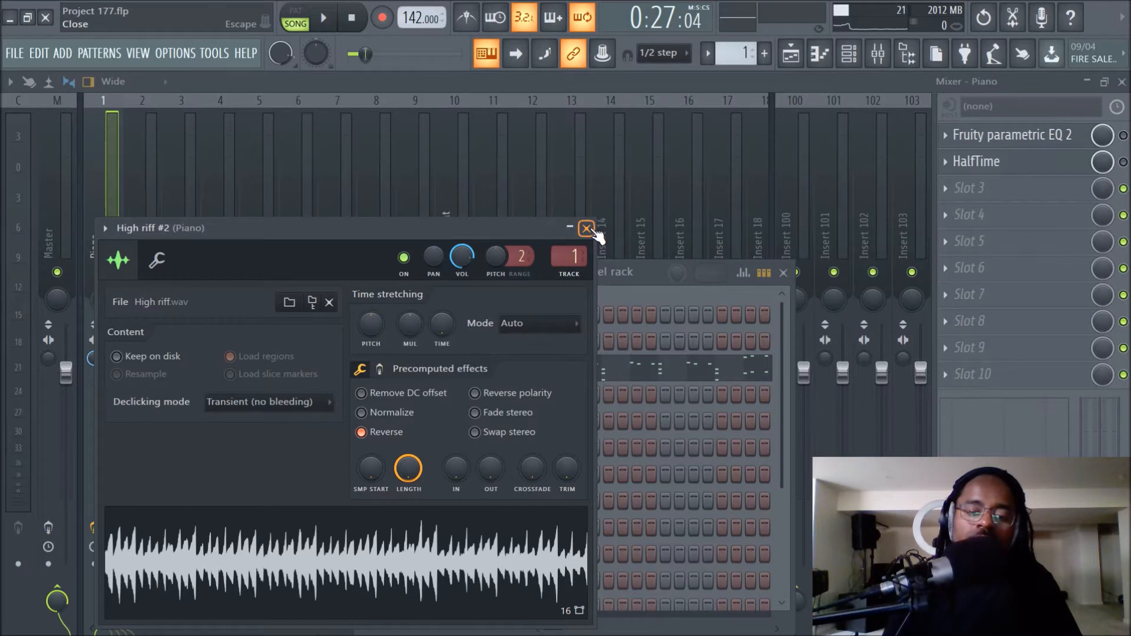
{"action": "left_click", "coordinate": [587, 228]}
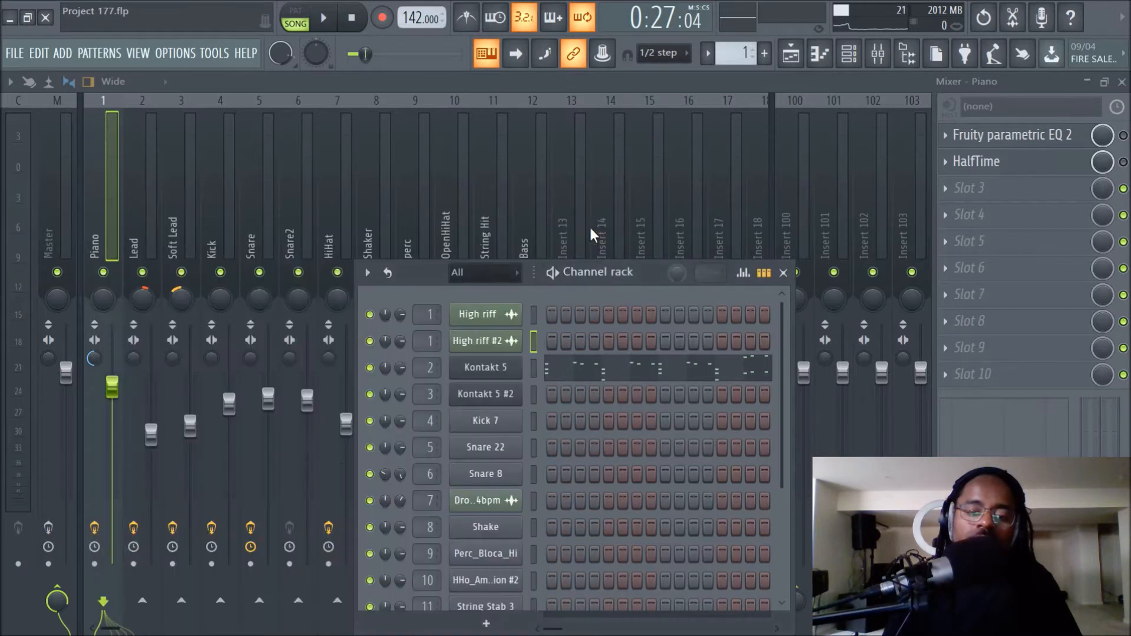
Play the High riff audio from bar 17 without pitch shift, view the playlist, and stop playback
{"action": "left_click", "coordinate": [326, 25]}
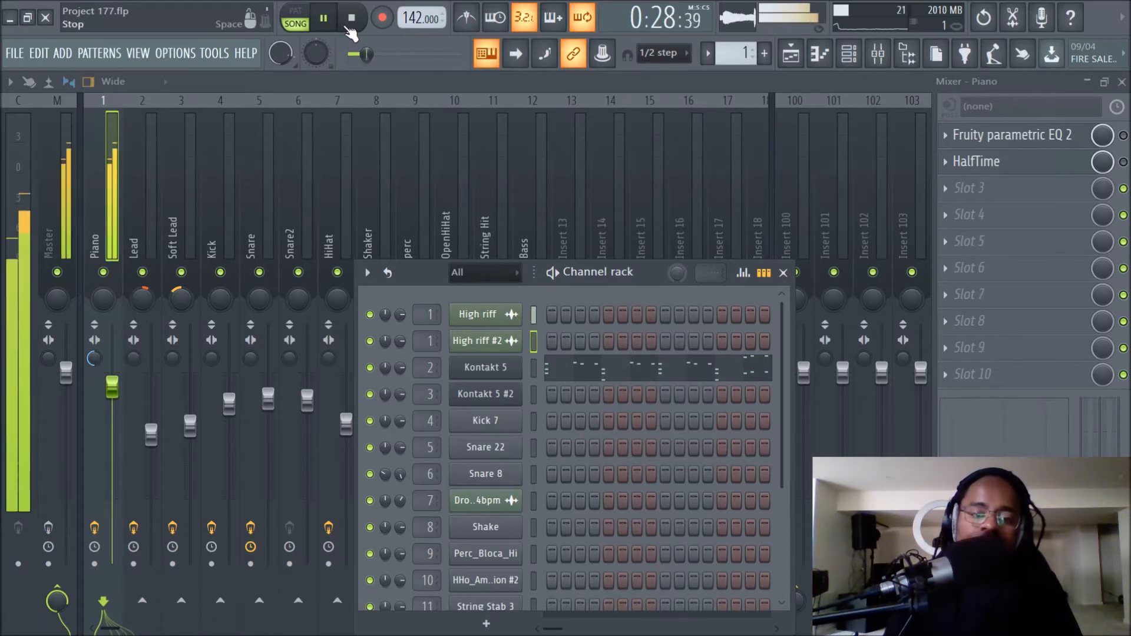
{"action": "left_click", "coordinate": [776, 57]}
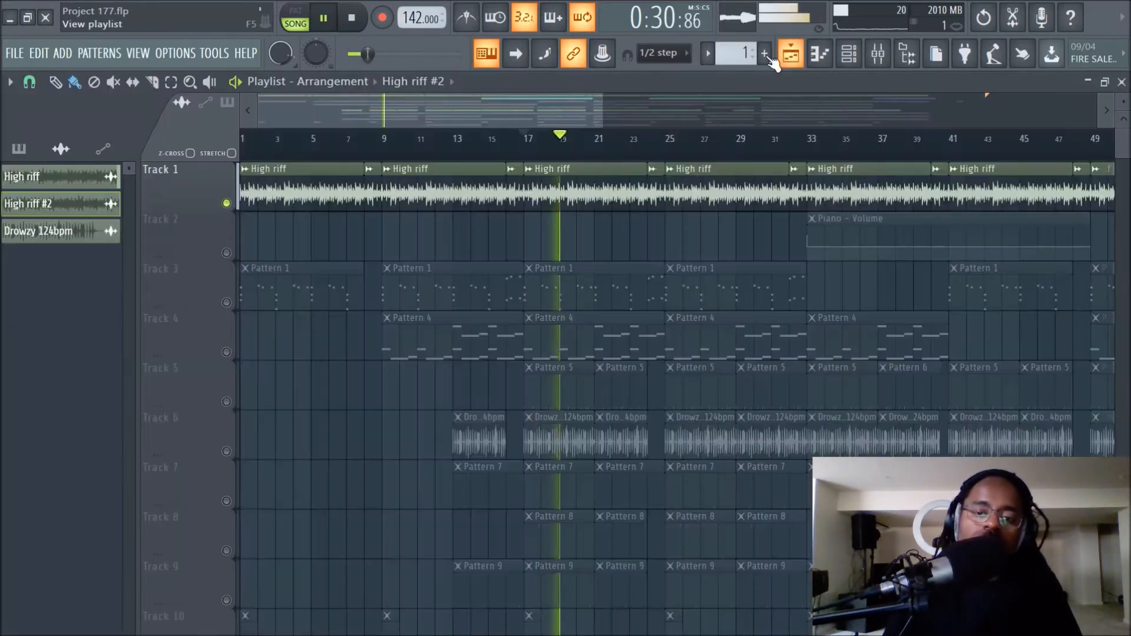
{"action": "left_click", "coordinate": [356, 23]}
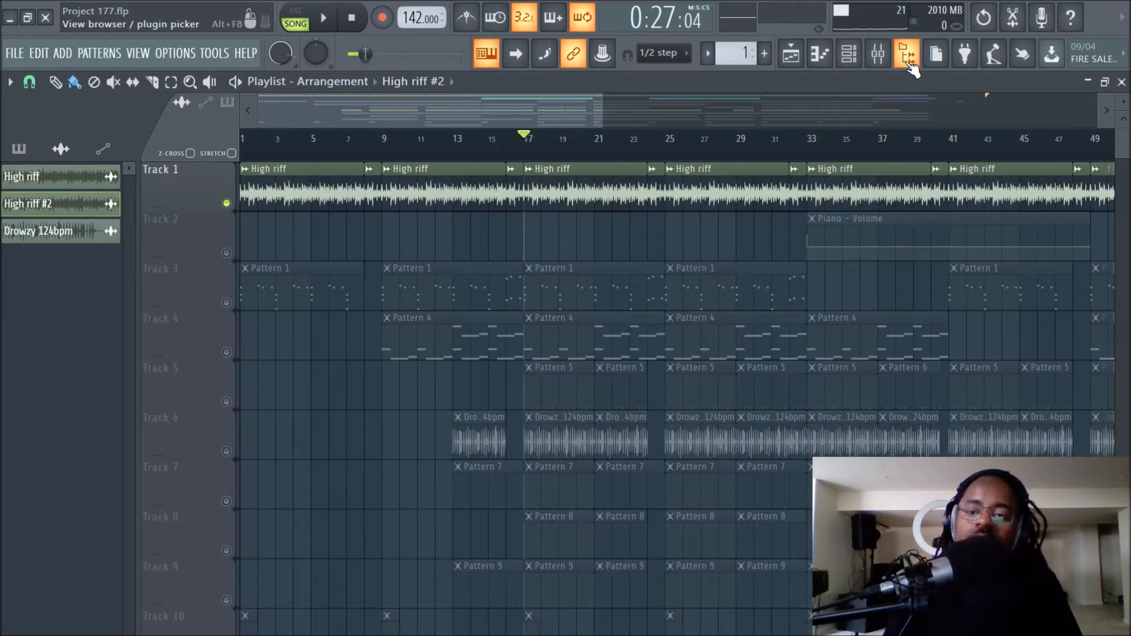
Paste the copied 62% pitch value into the High riff clip's time-stretching pitch and close its settings
{"action": "left_click", "coordinate": [850, 54]}
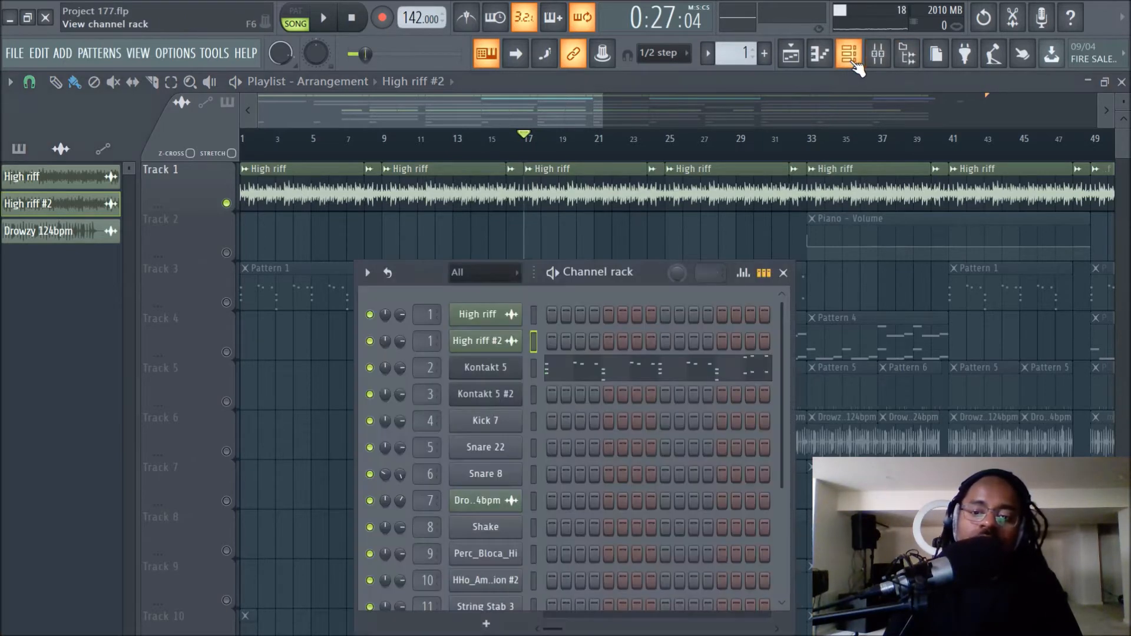
{"action": "left_click", "coordinate": [515, 318]}
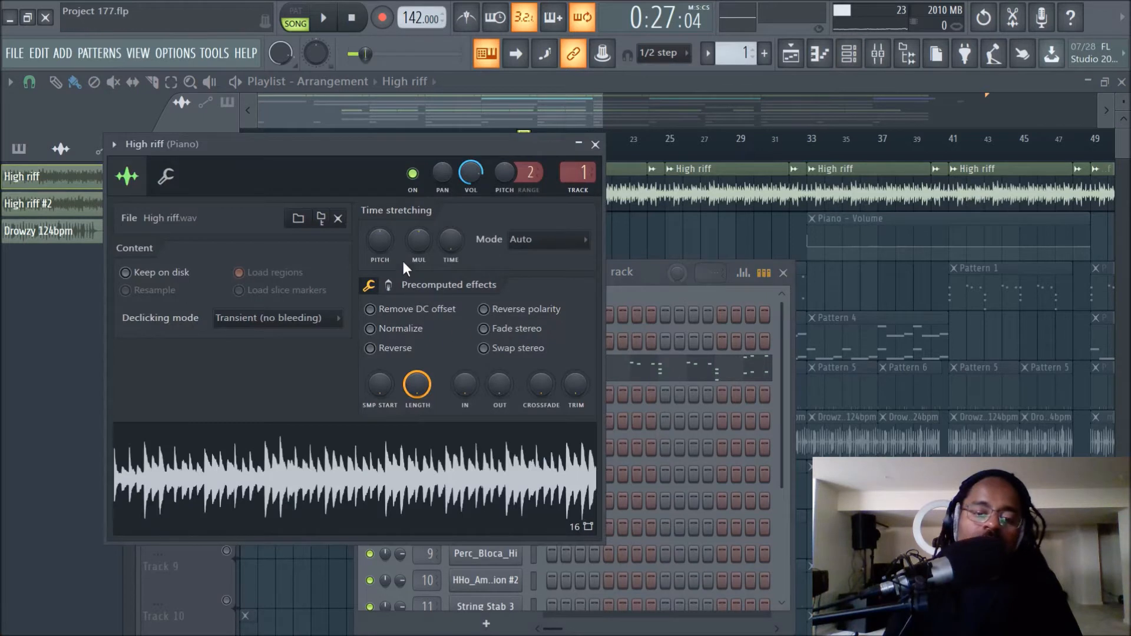
{"action": "right_click", "coordinate": [381, 238]}
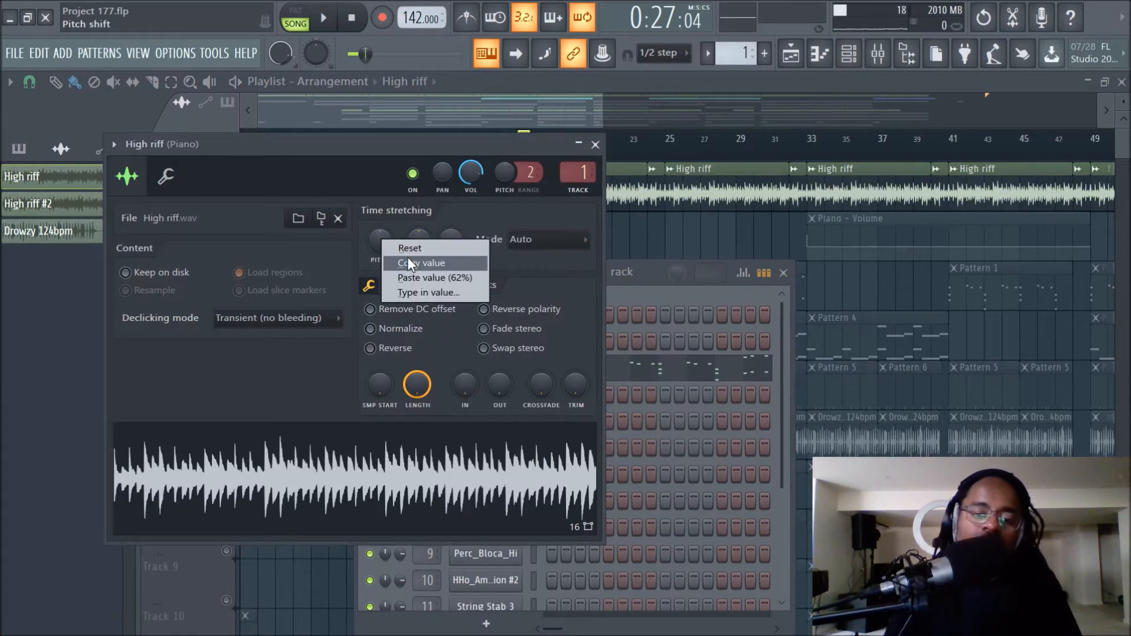
{"action": "left_click", "coordinate": [422, 275]}
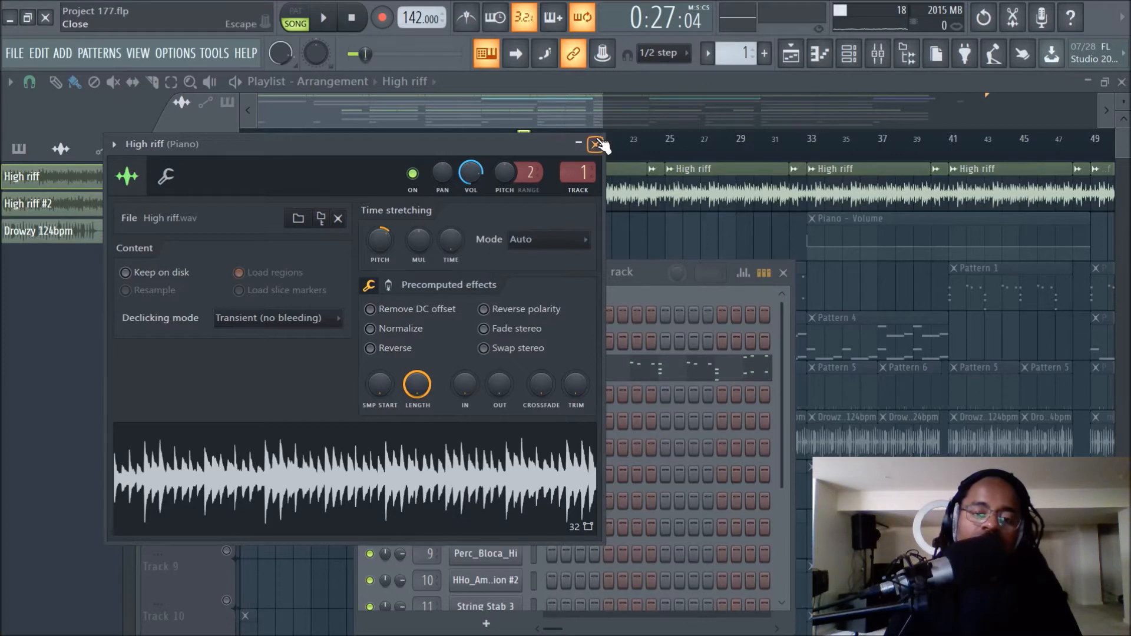
{"action": "left_click", "coordinate": [595, 144]}
Paste the copied 62% value into the High riff #2 clip's time-stretching pitch and close its settings
{"action": "left_click", "coordinate": [498, 344]}
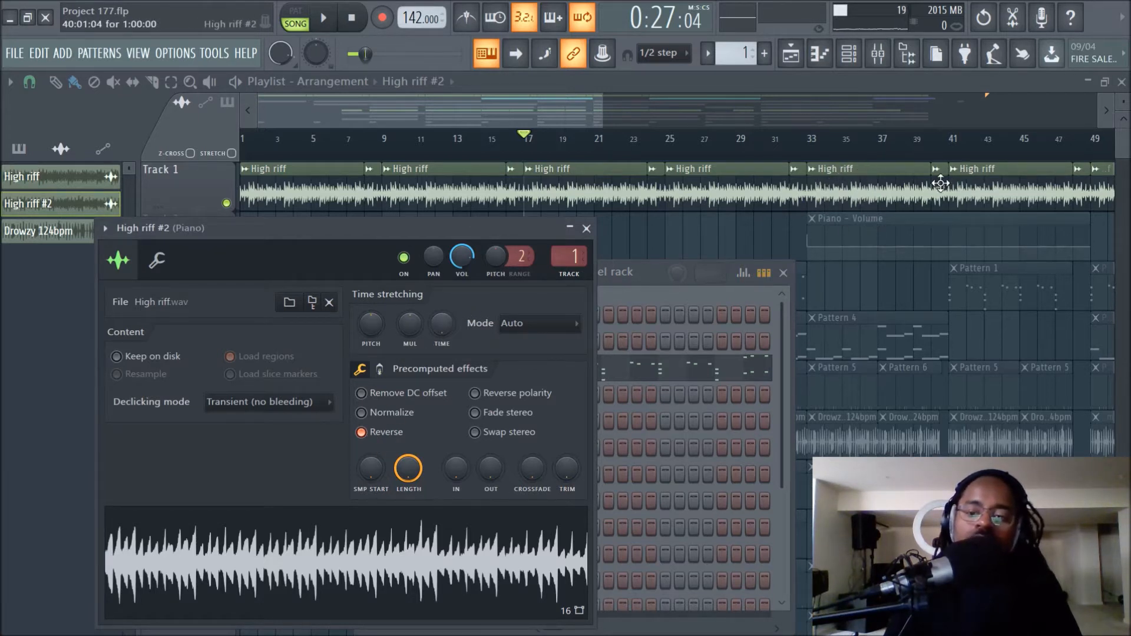
{"action": "right_click", "coordinate": [371, 324]}
{"action": "left_click", "coordinate": [413, 363]}
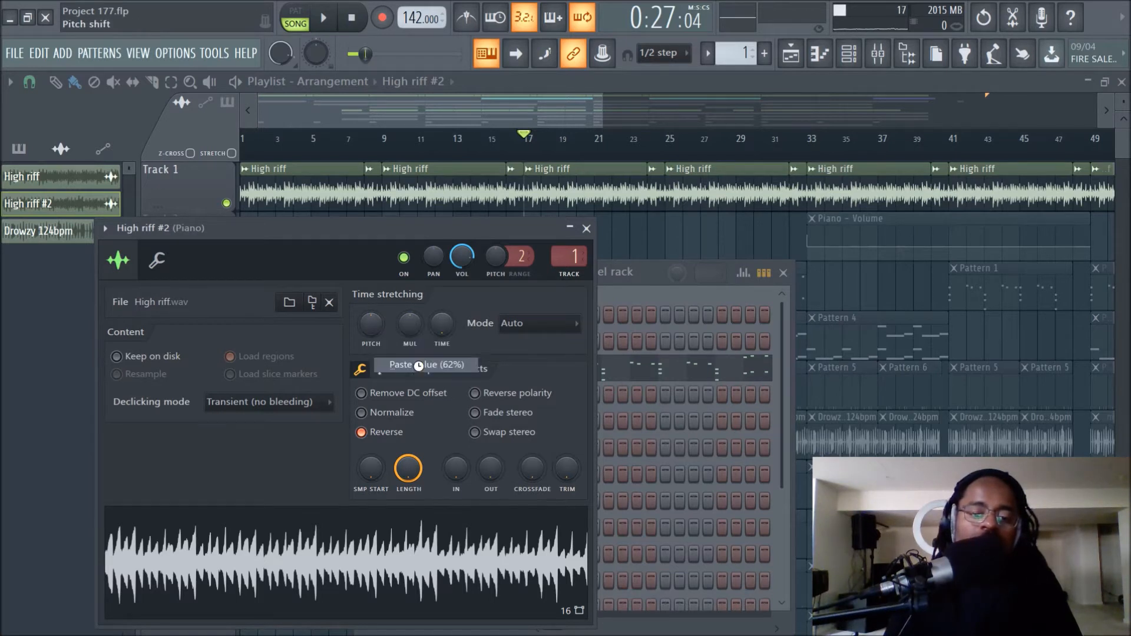
{"action": "left_click", "coordinate": [586, 229]}
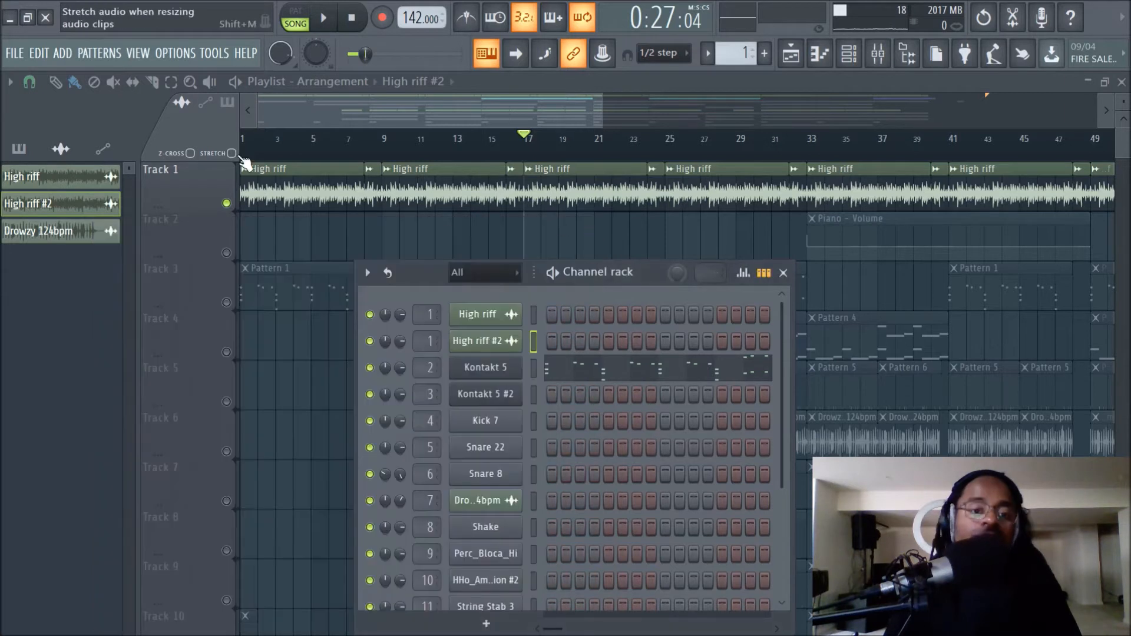
Listen to the pitch-shifted High riff audio from bar 17 and stop playback
{"action": "left_click", "coordinate": [333, 21]}
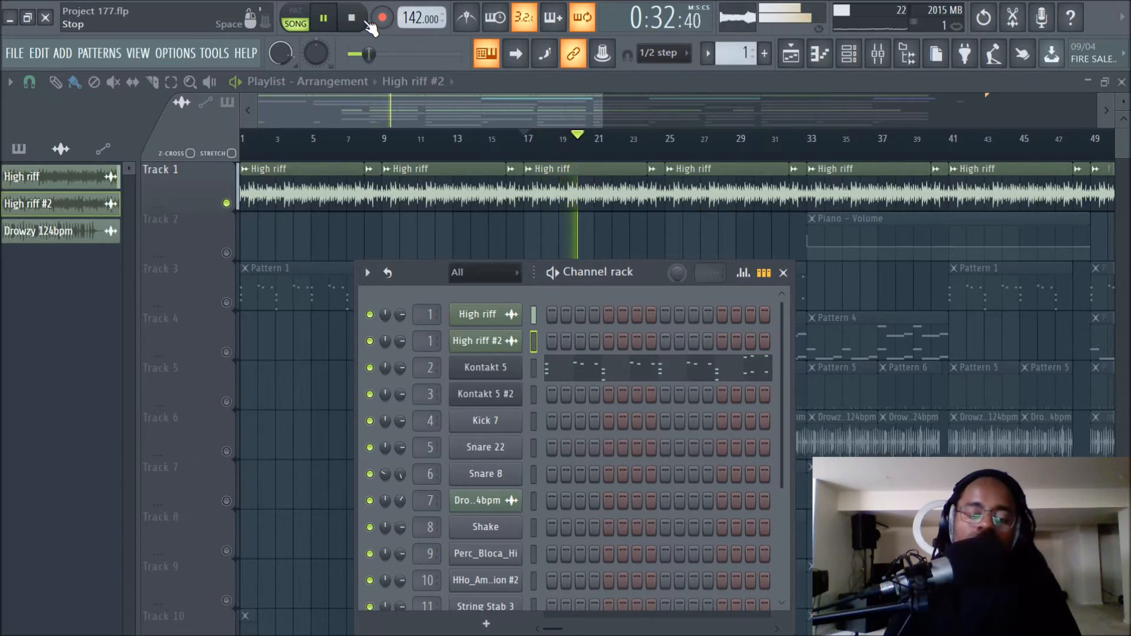
{"action": "left_click", "coordinate": [366, 22]}
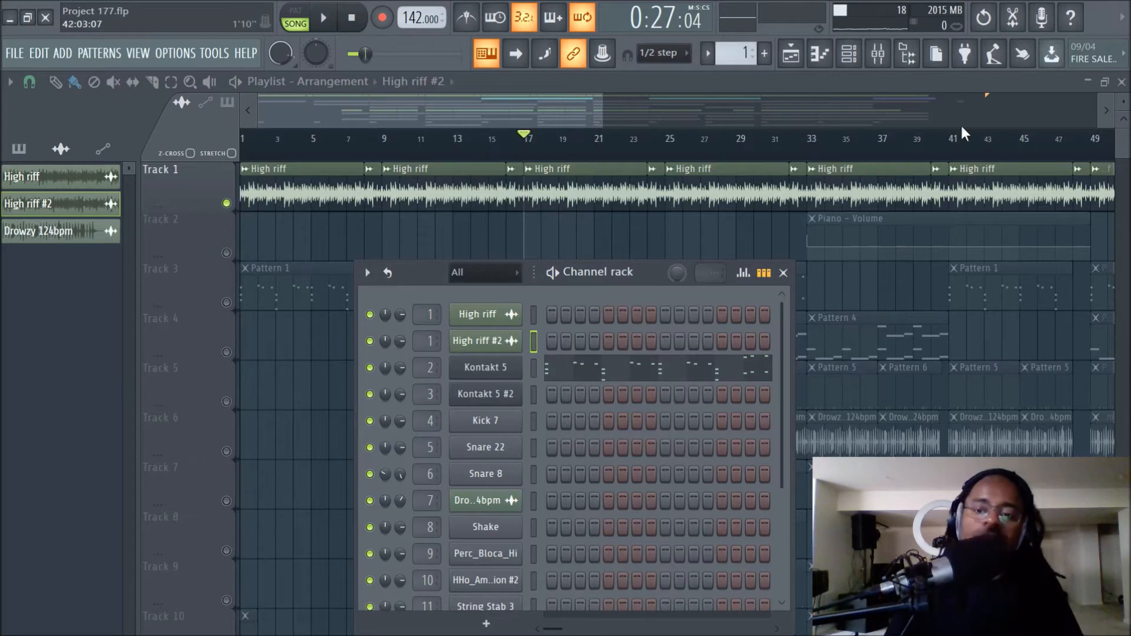
Re-enable Fruity parametric EQ 2 on the Piano mixer track and open its settings
{"action": "left_click", "coordinate": [896, 60]}
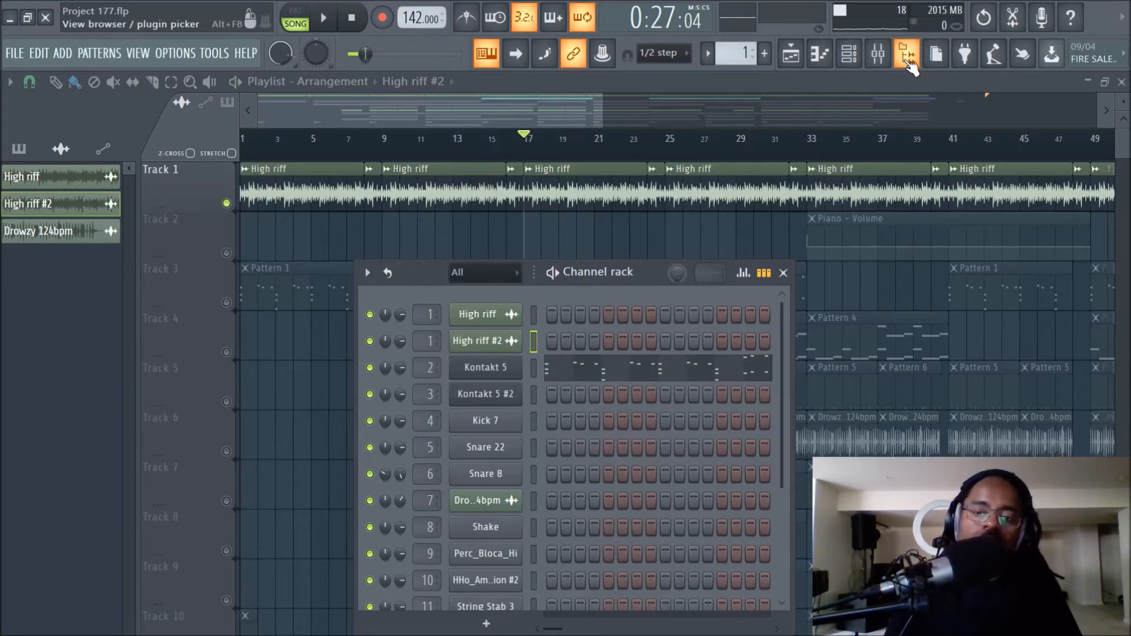
{"action": "left_click", "coordinate": [905, 56]}
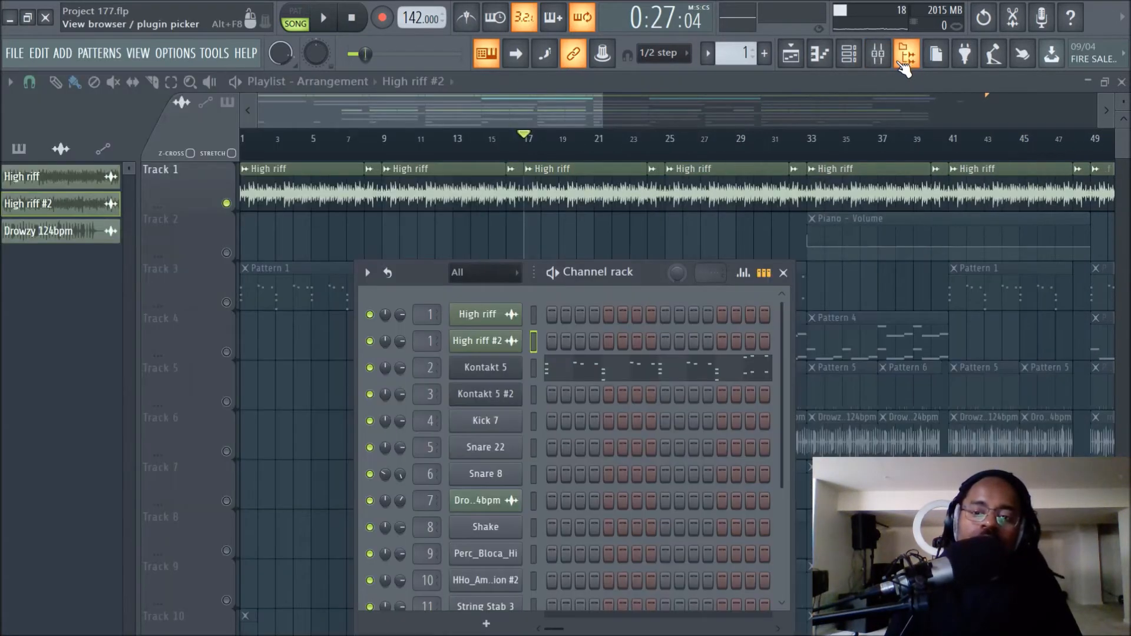
{"action": "left_click", "coordinate": [878, 53]}
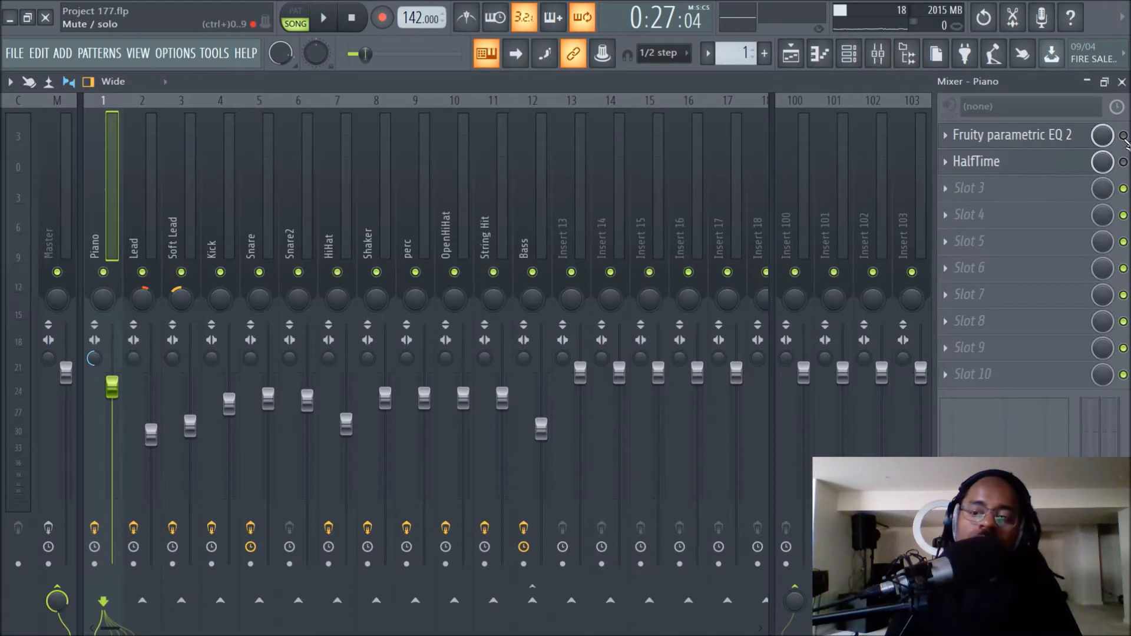
{"action": "left_click", "coordinate": [1047, 135]}
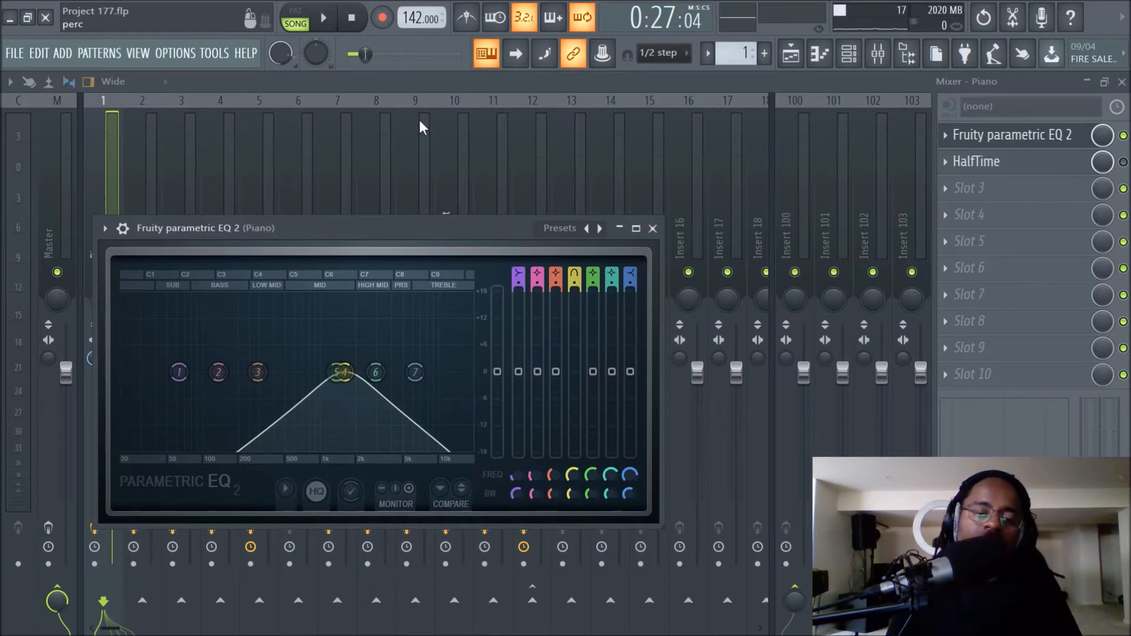
Compare the High riff playback on the Piano track with Fruity parametric EQ 2 bypassed and enabled, reopen the EQ settings, and stop playback
{"action": "left_click", "coordinate": [324, 18]}
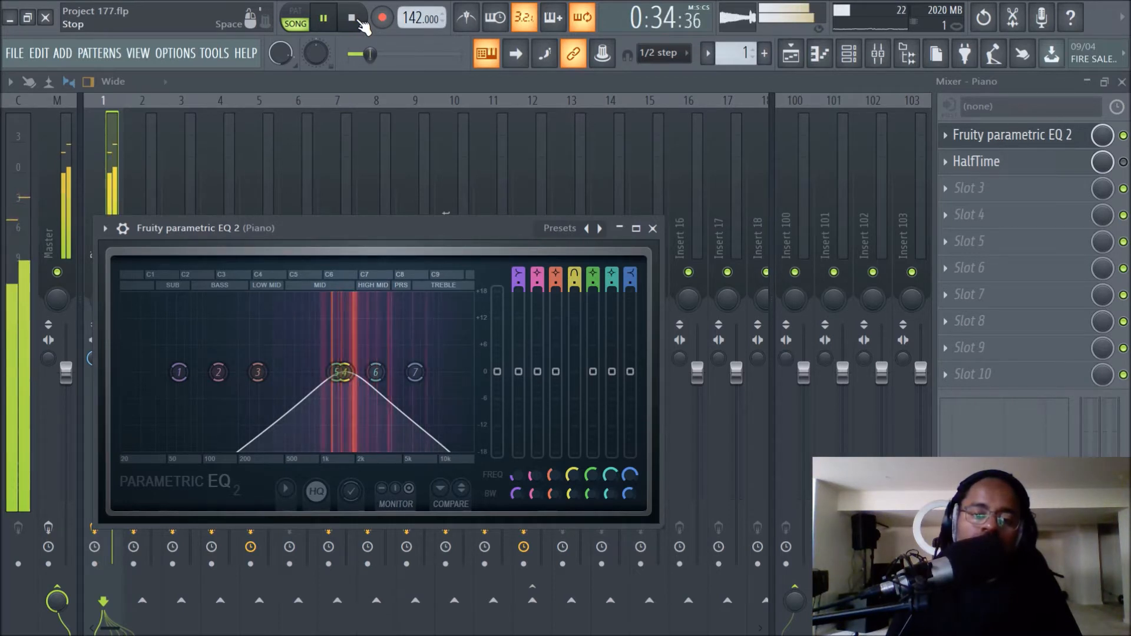
{"action": "left_click", "coordinate": [1124, 136]}
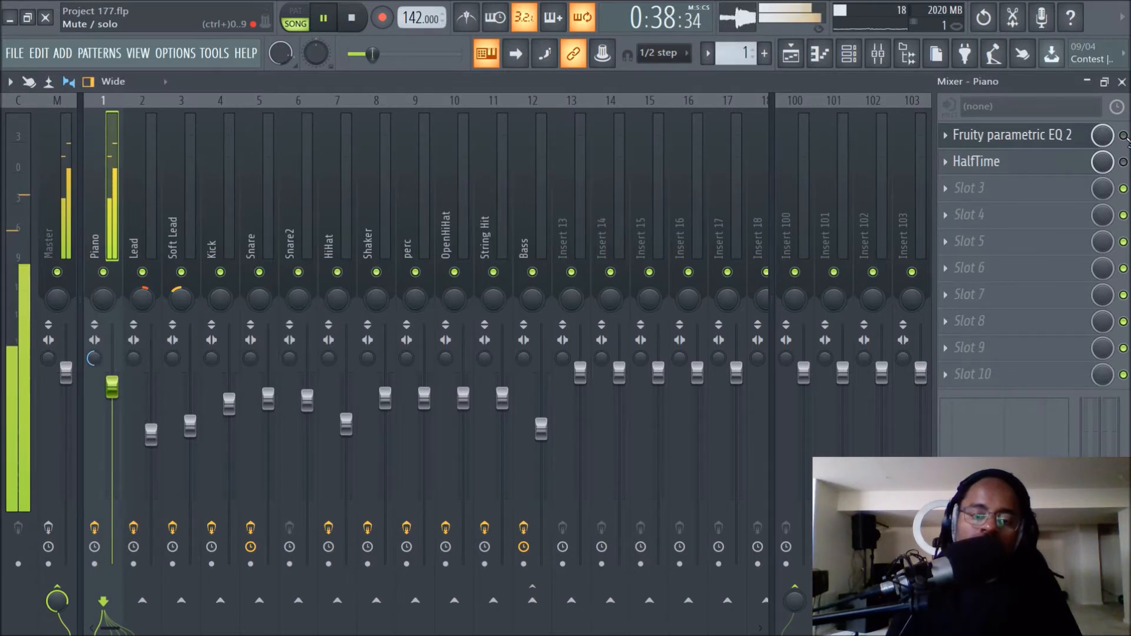
{"action": "left_click", "coordinate": [1124, 136]}
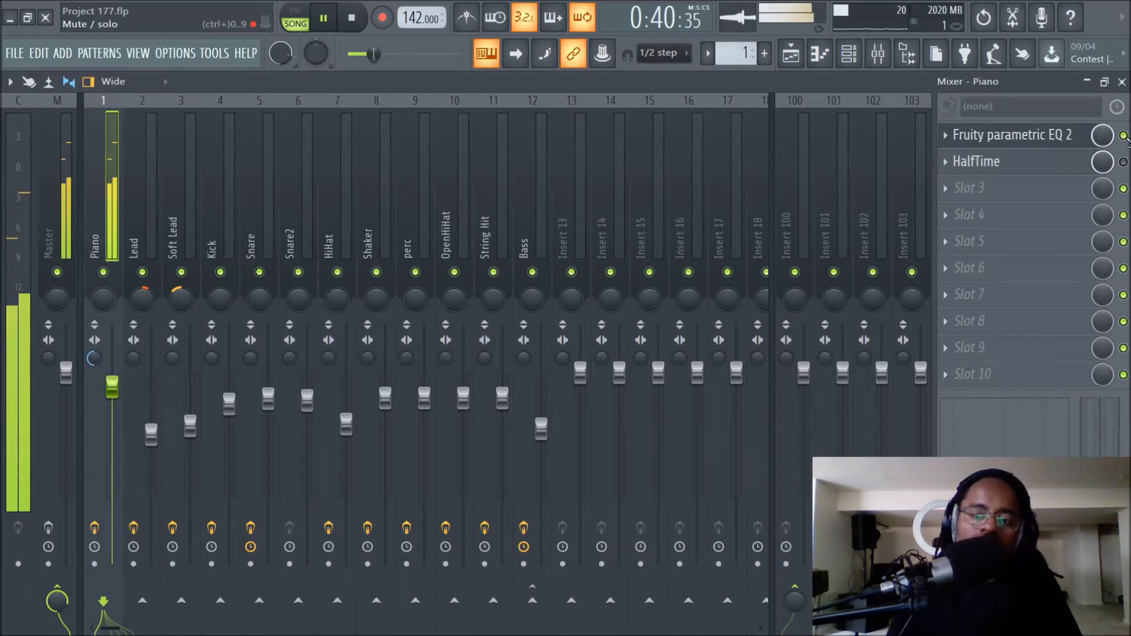
{"action": "left_click", "coordinate": [966, 135]}
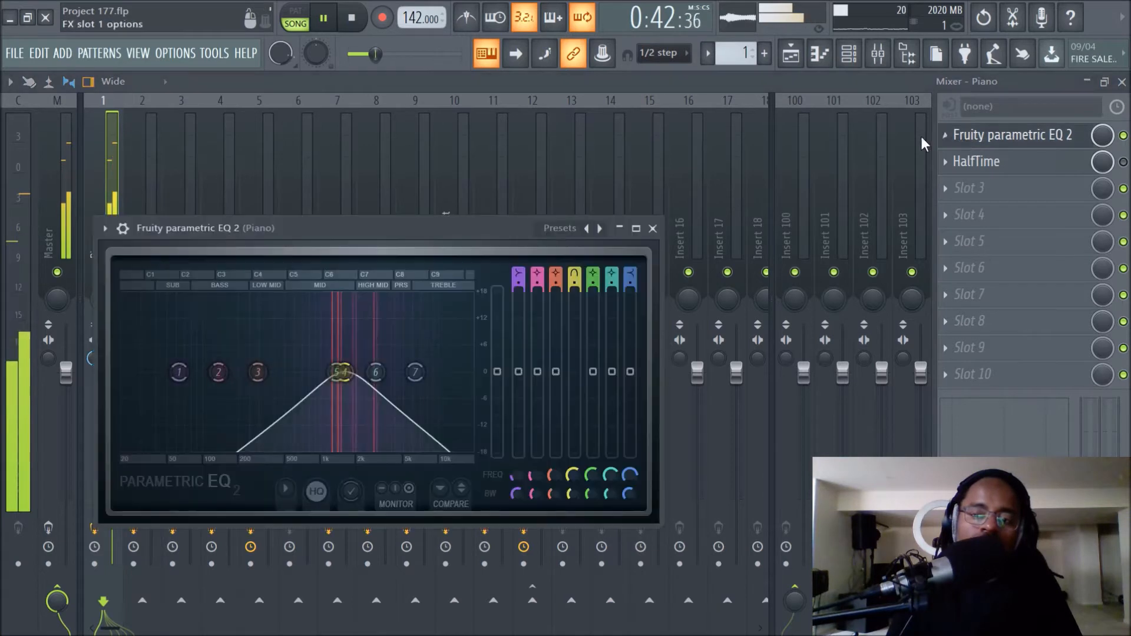
{"action": "left_click", "coordinate": [357, 27]}
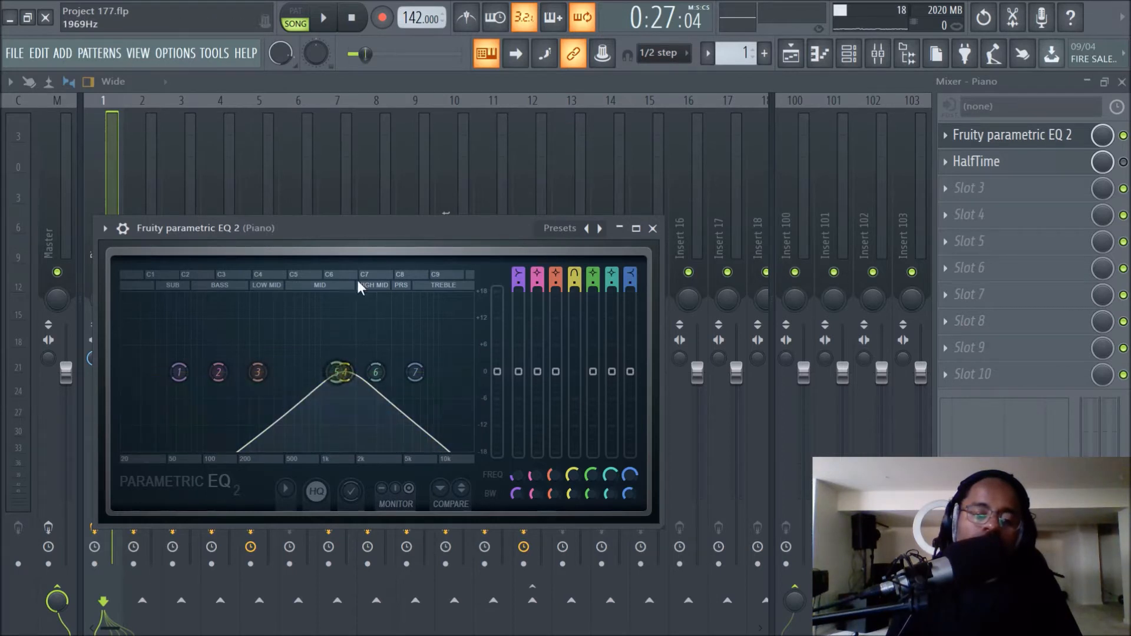
{"action": "left_click", "coordinate": [326, 19]}
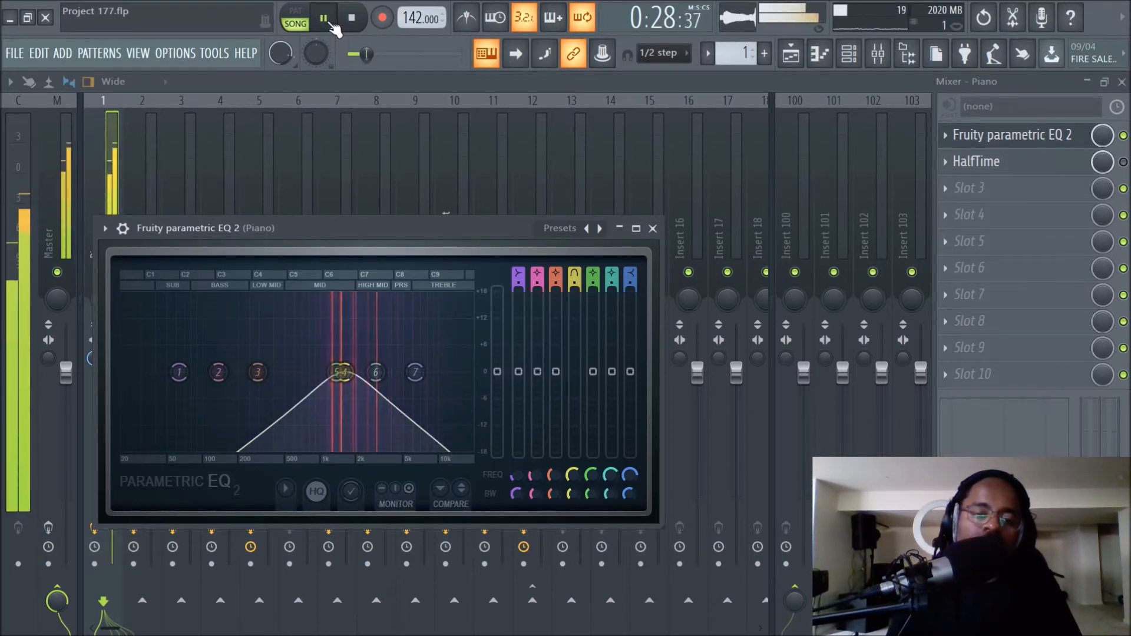
{"action": "left_click", "coordinate": [352, 17]}
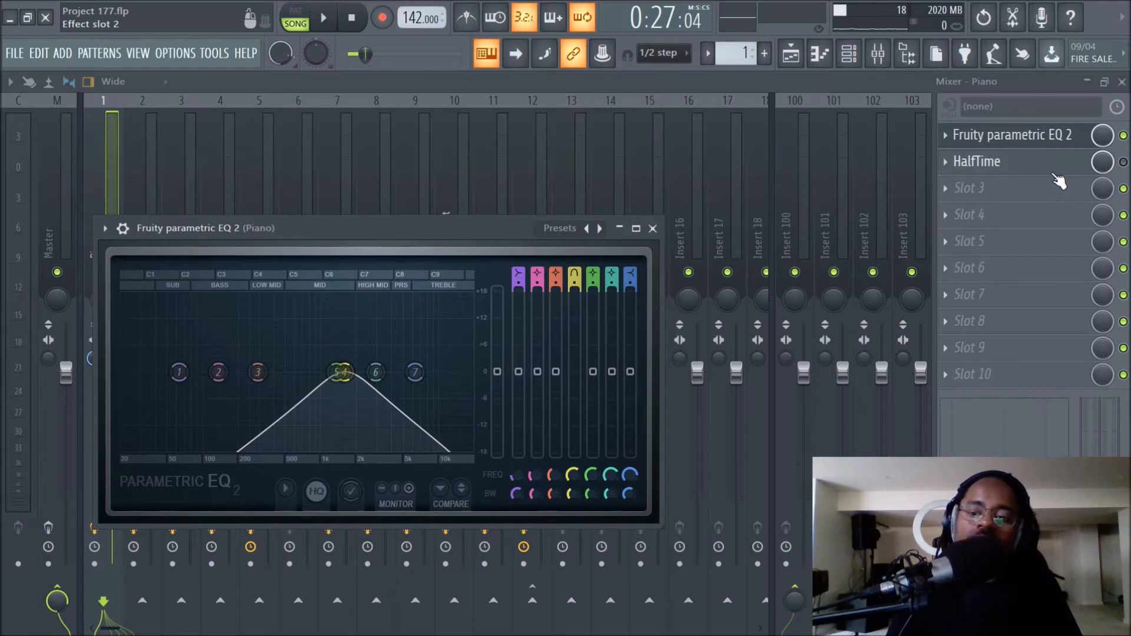
Enable HalfTime on the Piano mixer track, open its settings, and audition the High riff through it
{"action": "left_click", "coordinate": [1051, 171]}
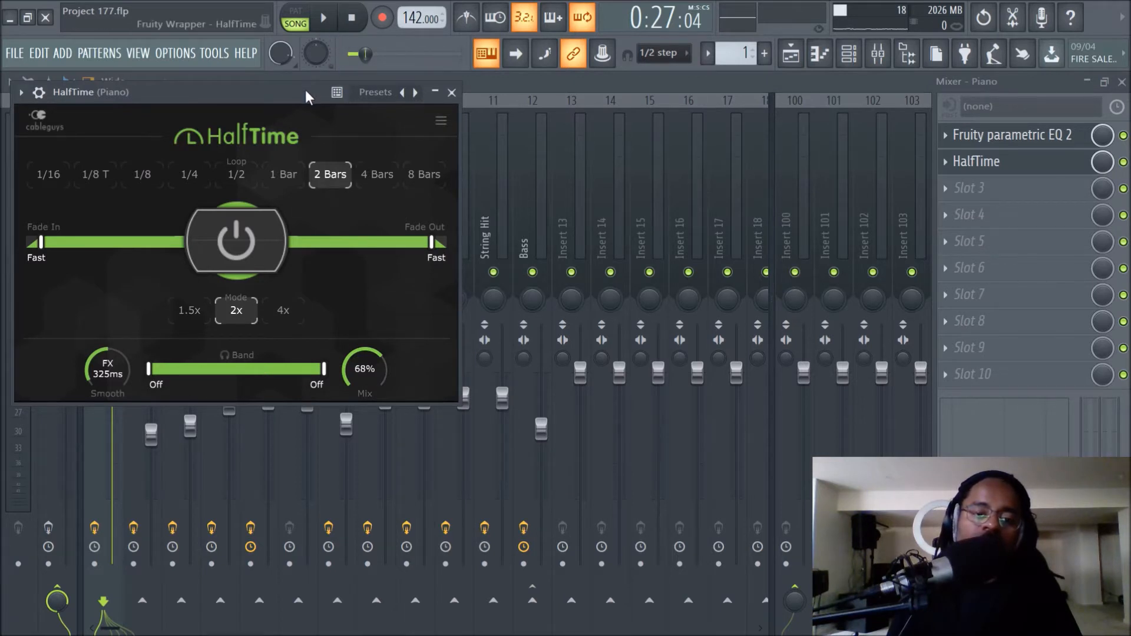
{"action": "left_click_drag", "start_coordinate": [306, 96], "coordinate": [382, 167]}
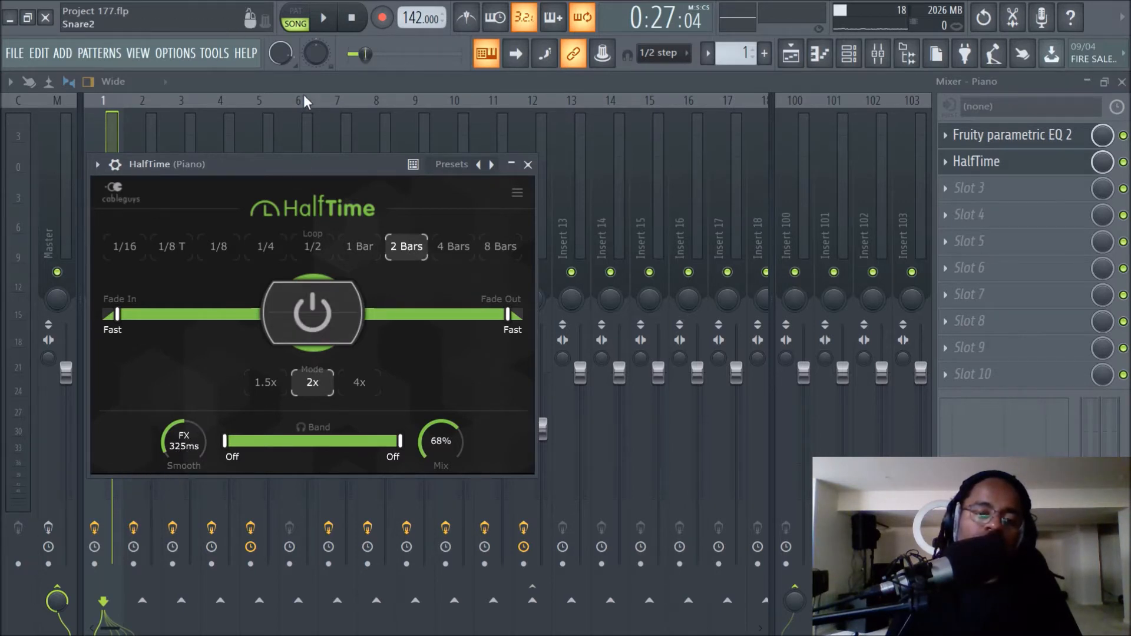
{"action": "left_click", "coordinate": [324, 20]}
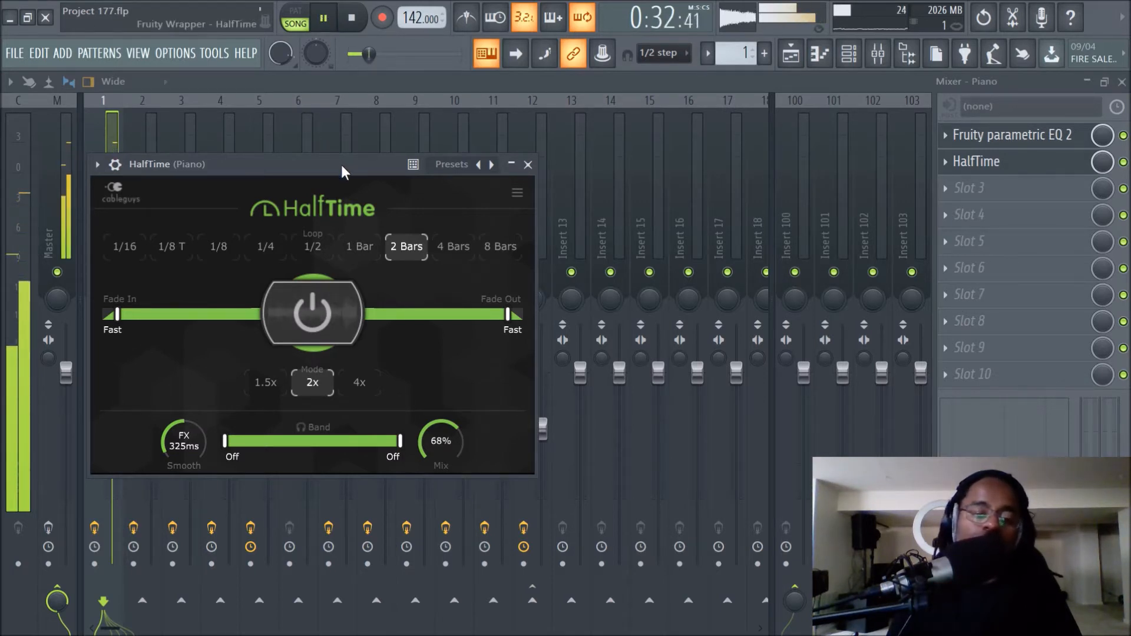
{"action": "left_click", "coordinate": [361, 25]}
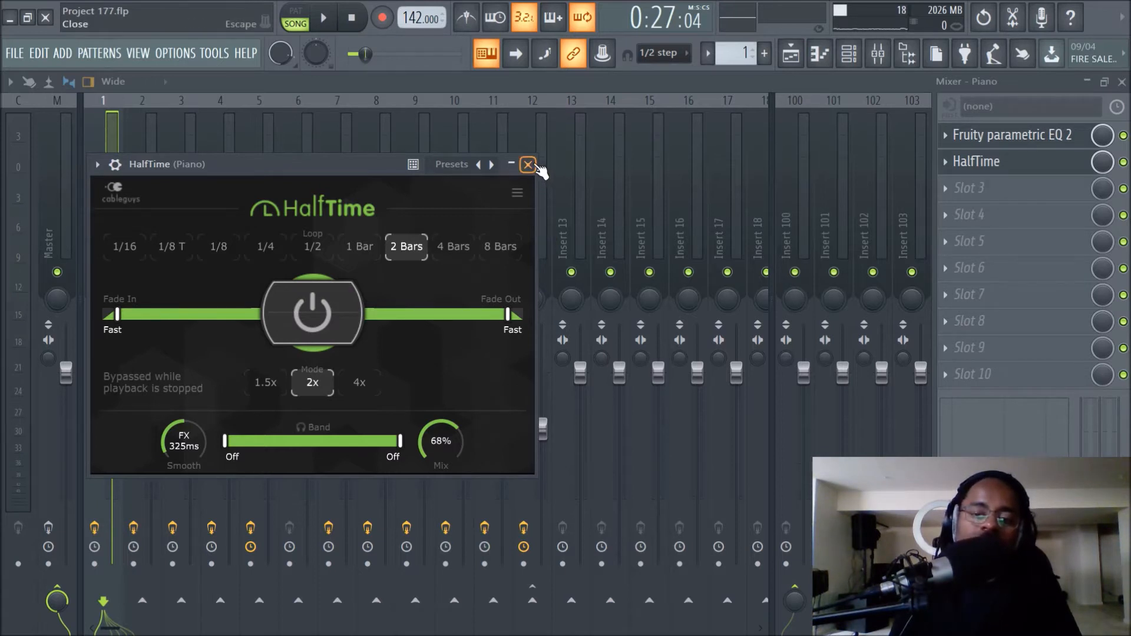
Play the riff through HalfTime, close its window, compare with Fruity parametric EQ 2 bypassed and enabled, and stop playback
{"action": "left_click", "coordinate": [323, 18]}
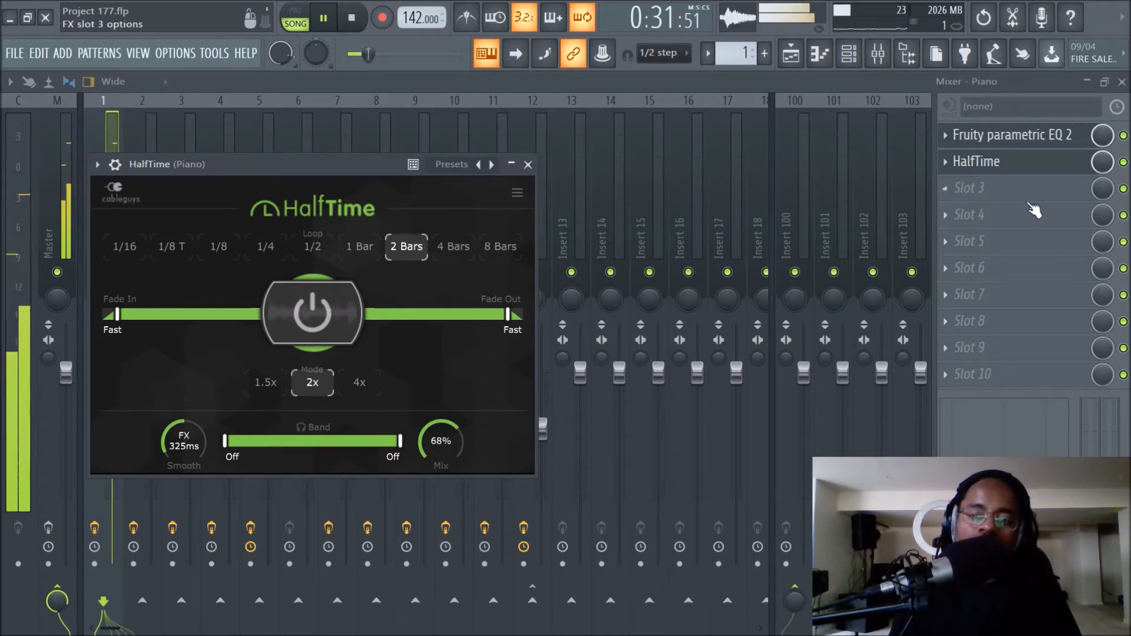
{"action": "key", "text": "Escape"}
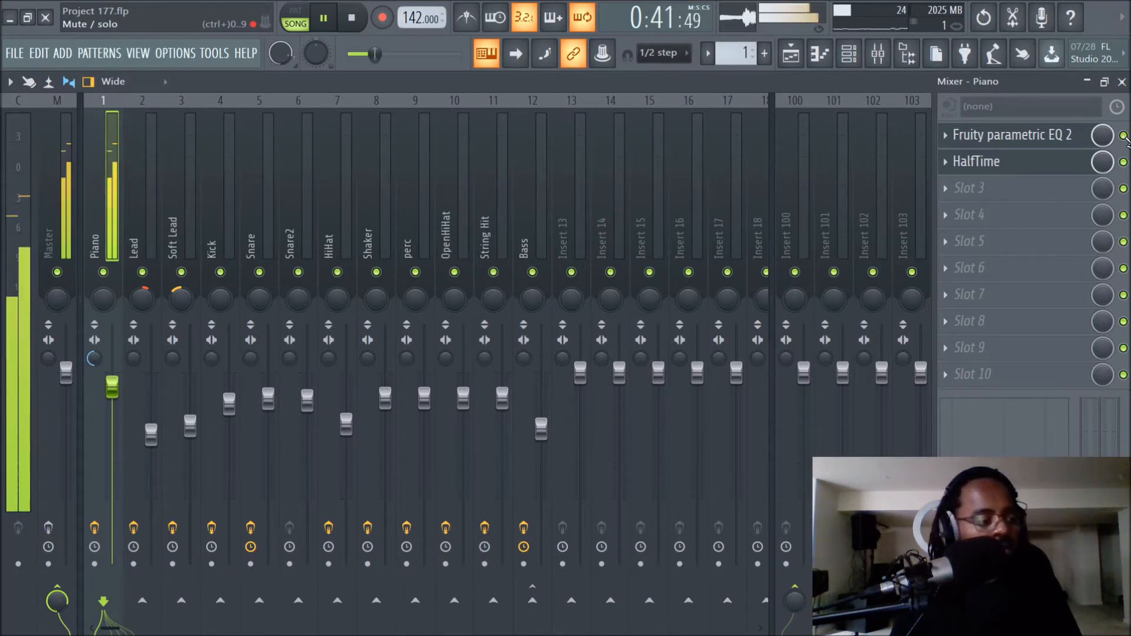
{"action": "left_click", "coordinate": [1123, 136]}
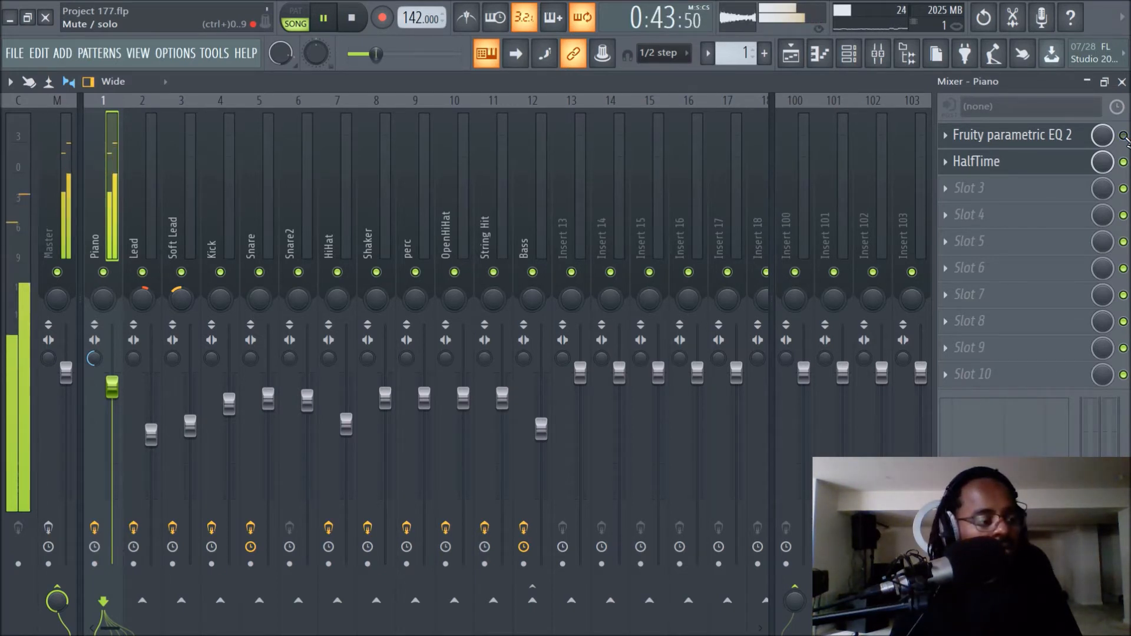
{"action": "left_click", "coordinate": [1123, 136]}
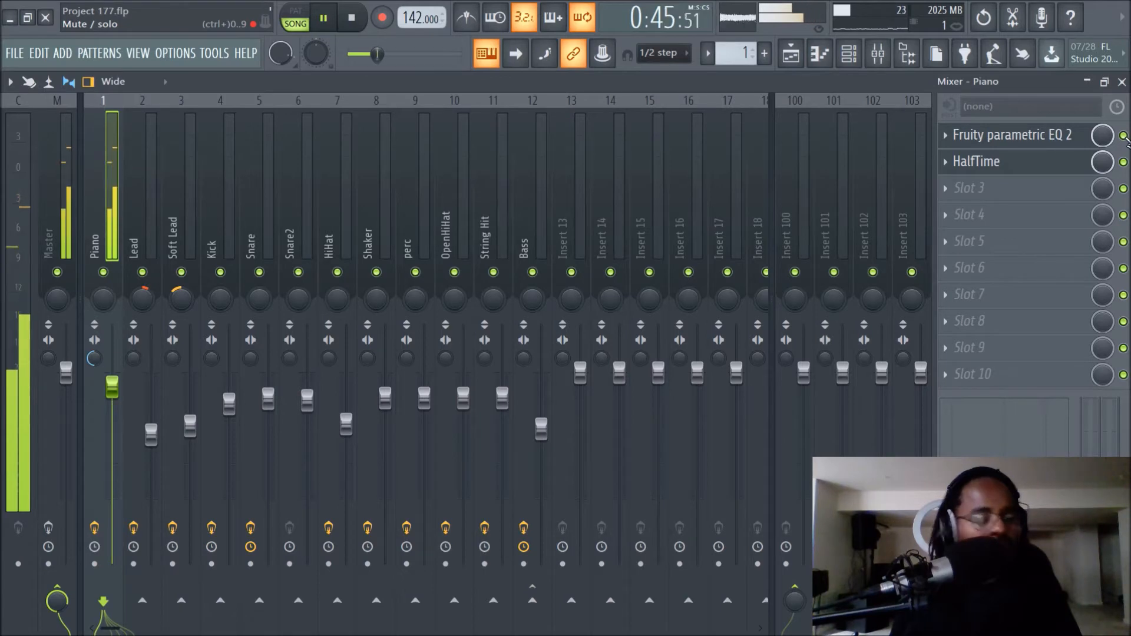
{"action": "key", "text": "space"}
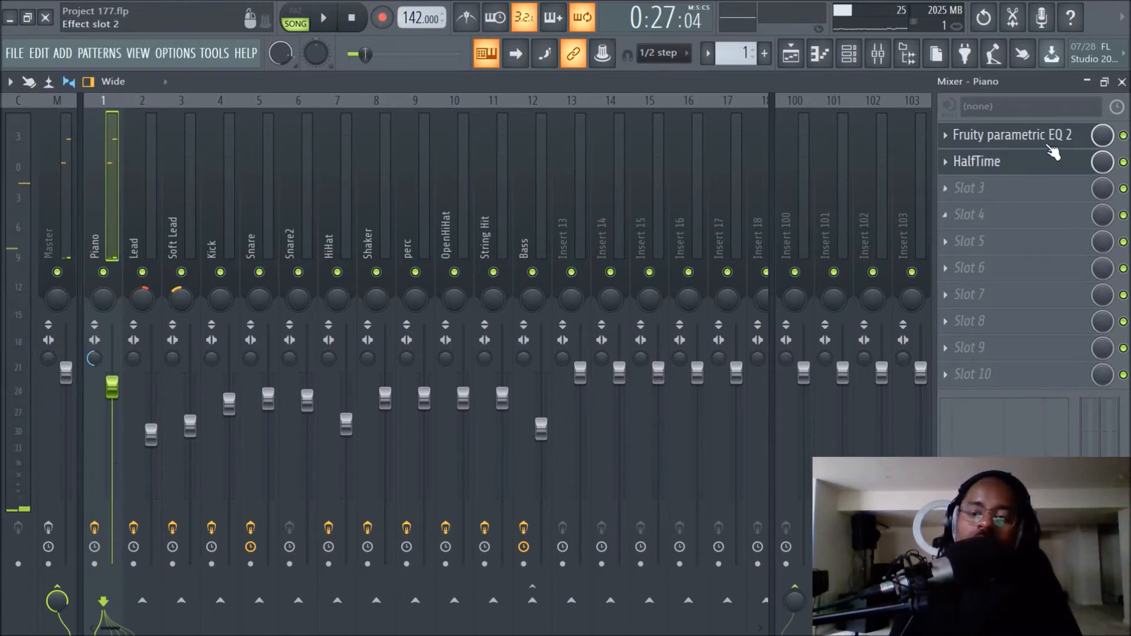
Unmute Track 3 with the Pattern 1 clips in the playlist
{"action": "left_click", "coordinate": [791, 54]}
{"action": "scroll", "coordinate": [586, 156], "scroll_direction": "down", "scroll_amount": 3}
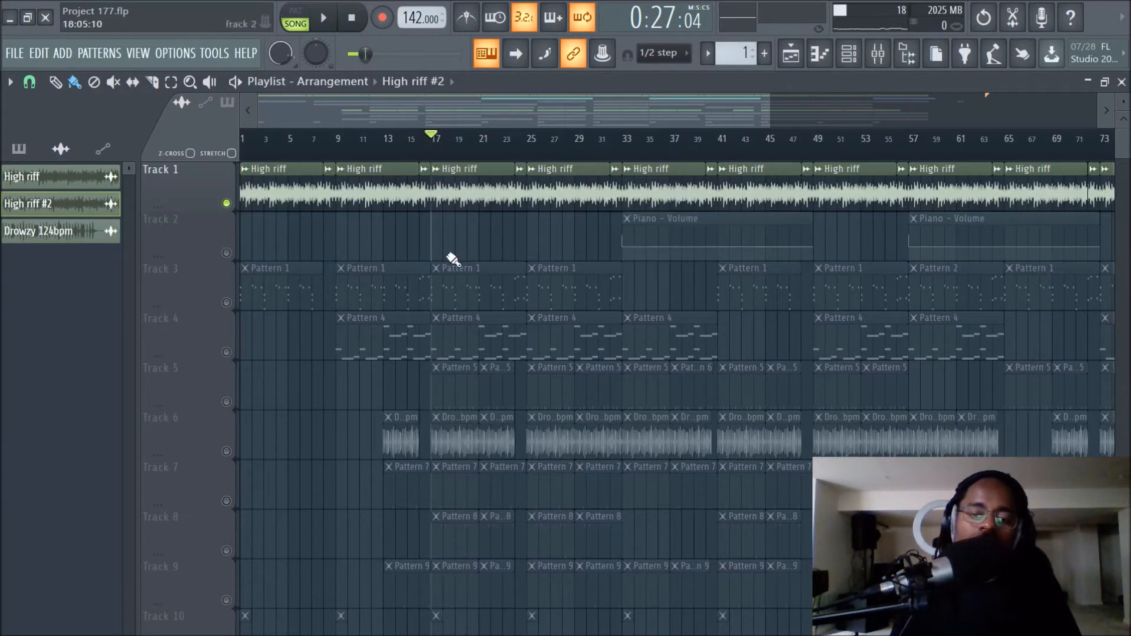
{"action": "left_click", "coordinate": [226, 303]}
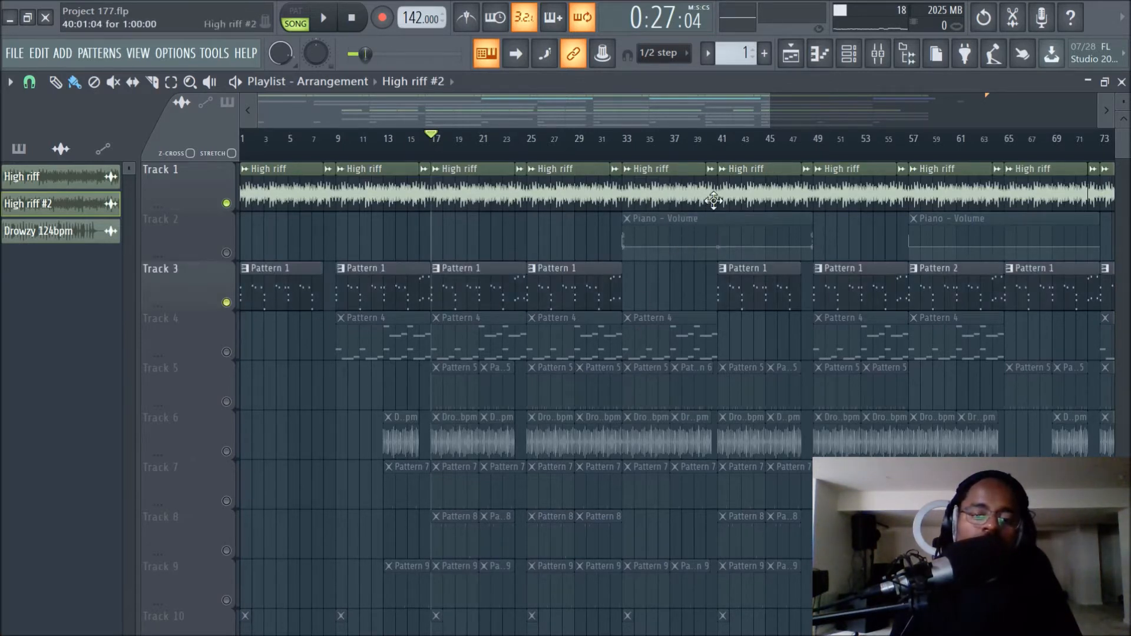
{"action": "left_click", "coordinate": [879, 56]}
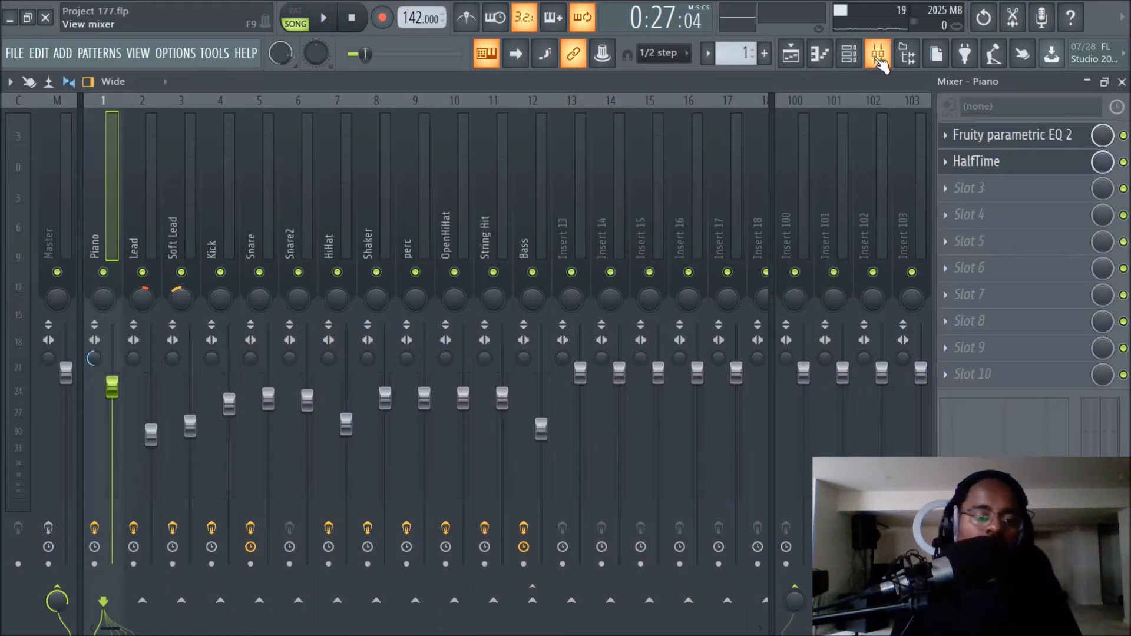
{"action": "left_click", "coordinate": [792, 58]}
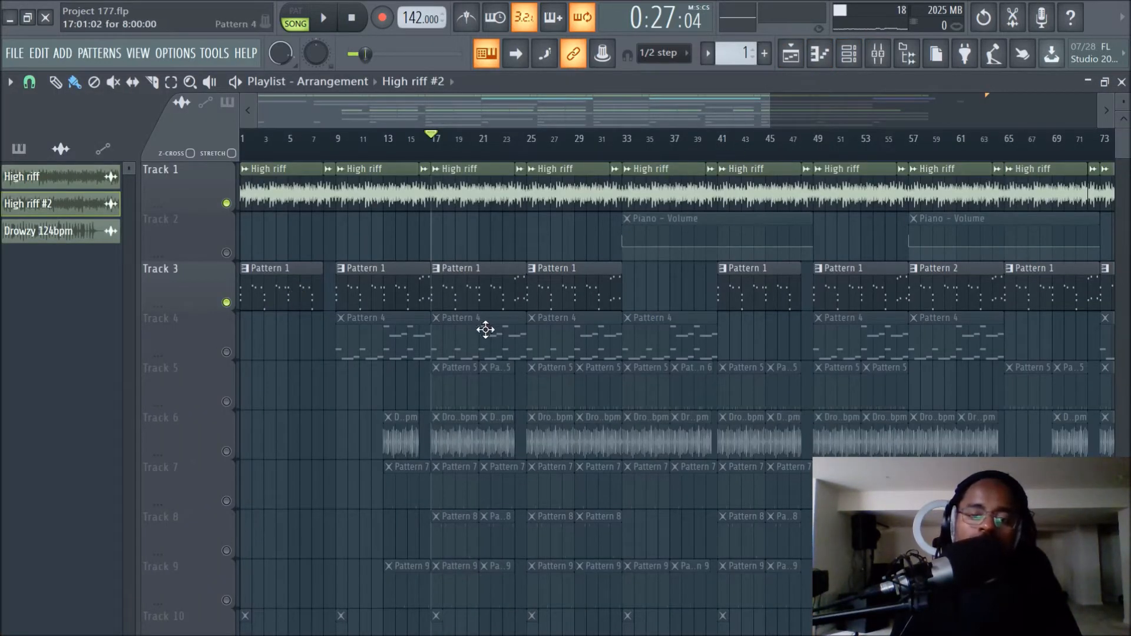
Select Pattern 1 on Track 3, check its channel in the channel rack, and play it with the High riff
{"action": "left_click", "coordinate": [492, 304]}
{"action": "left_click", "coordinate": [872, 58]}
{"action": "left_click", "coordinate": [873, 60]}
{"action": "left_click", "coordinate": [860, 58]}
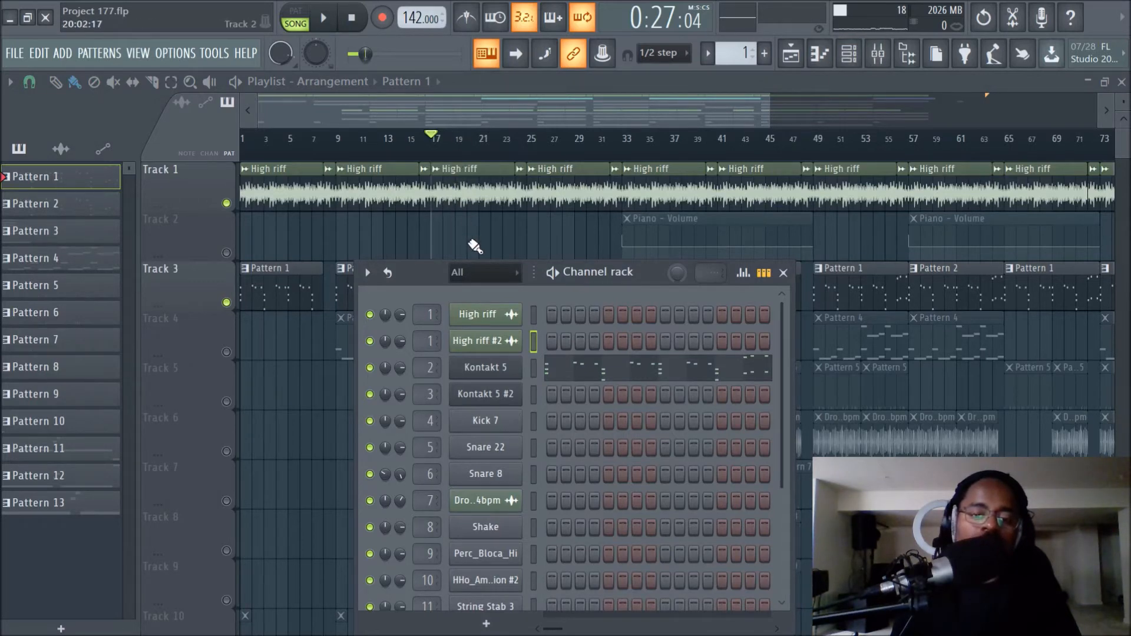
{"action": "key", "text": "space"}
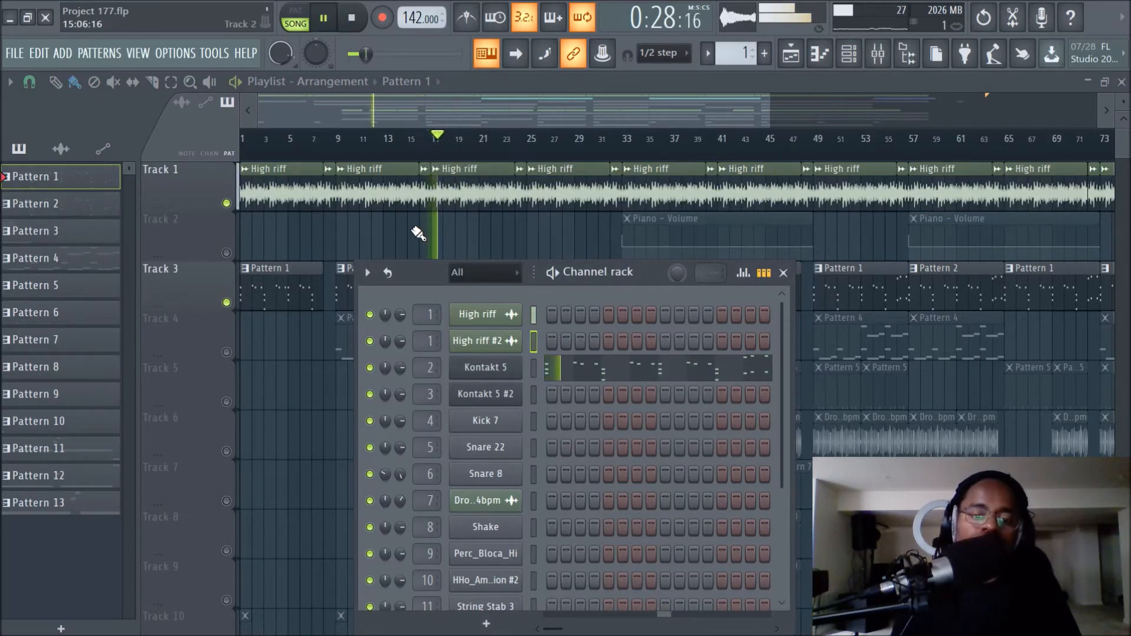
{"action": "key", "text": "F6"}
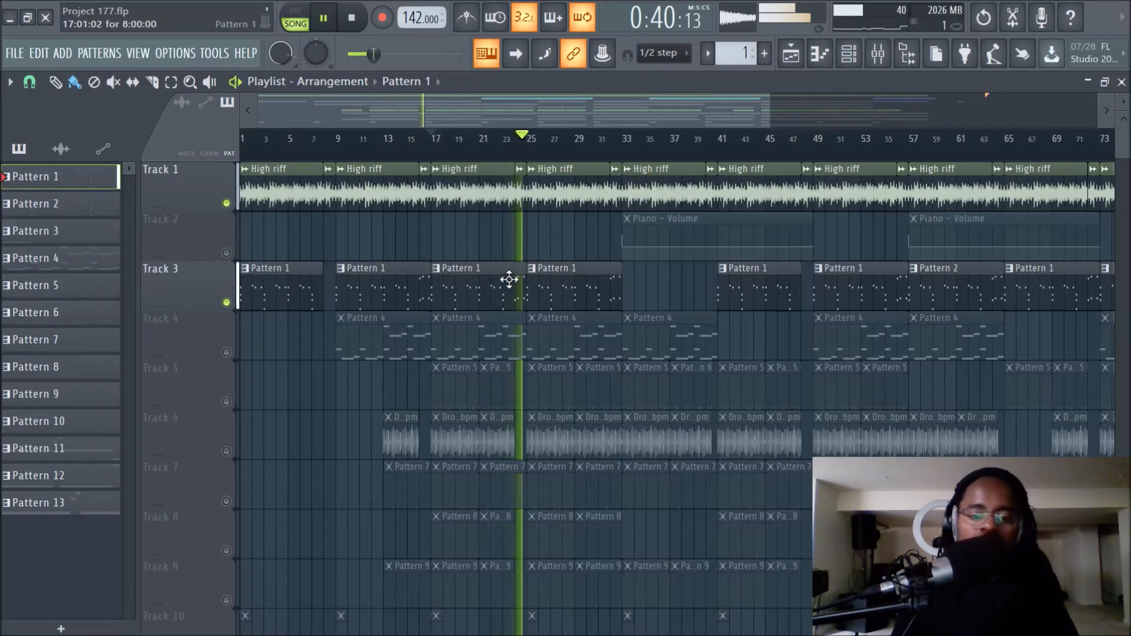
Open Pattern 1 in the Kontakt 5 piano roll, examine its notes during playback, and stop playback
{"action": "double_click", "coordinate": [559, 291]}
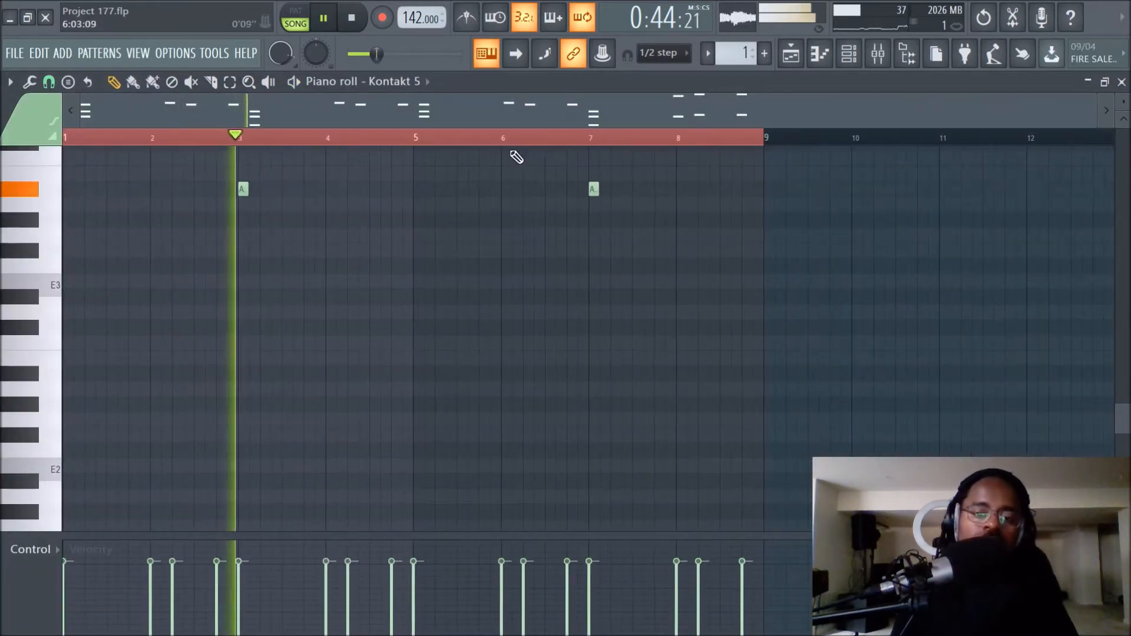
{"action": "scroll", "coordinate": [516, 156], "scroll_direction": "up", "scroll_amount": 5}
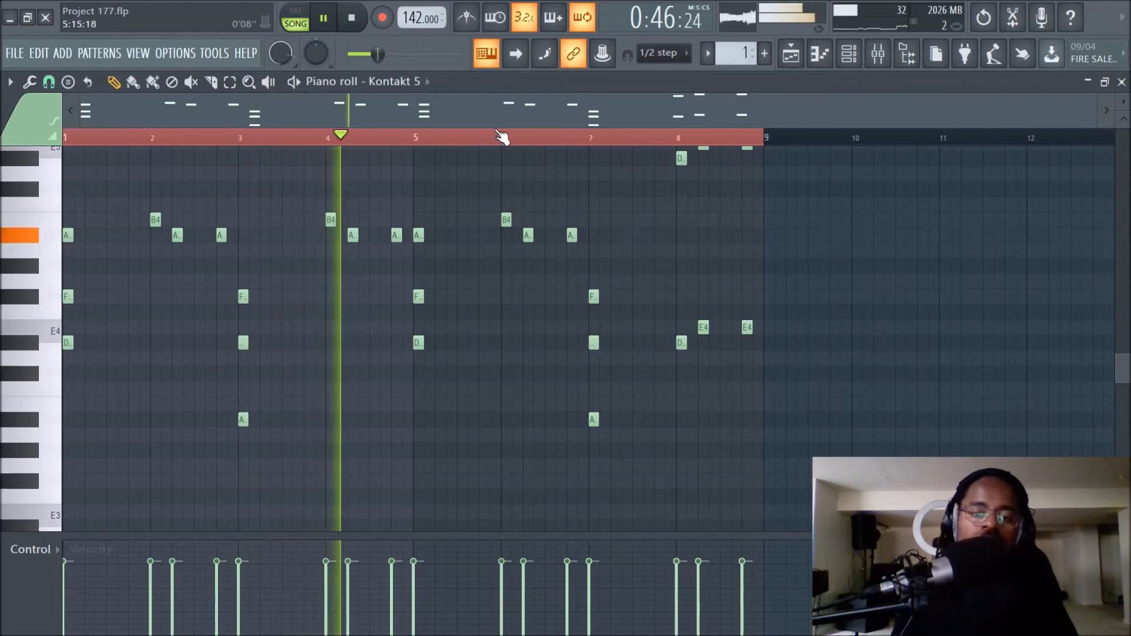
{"action": "scroll", "coordinate": [502, 136], "scroll_direction": "up", "scroll_amount": 6}
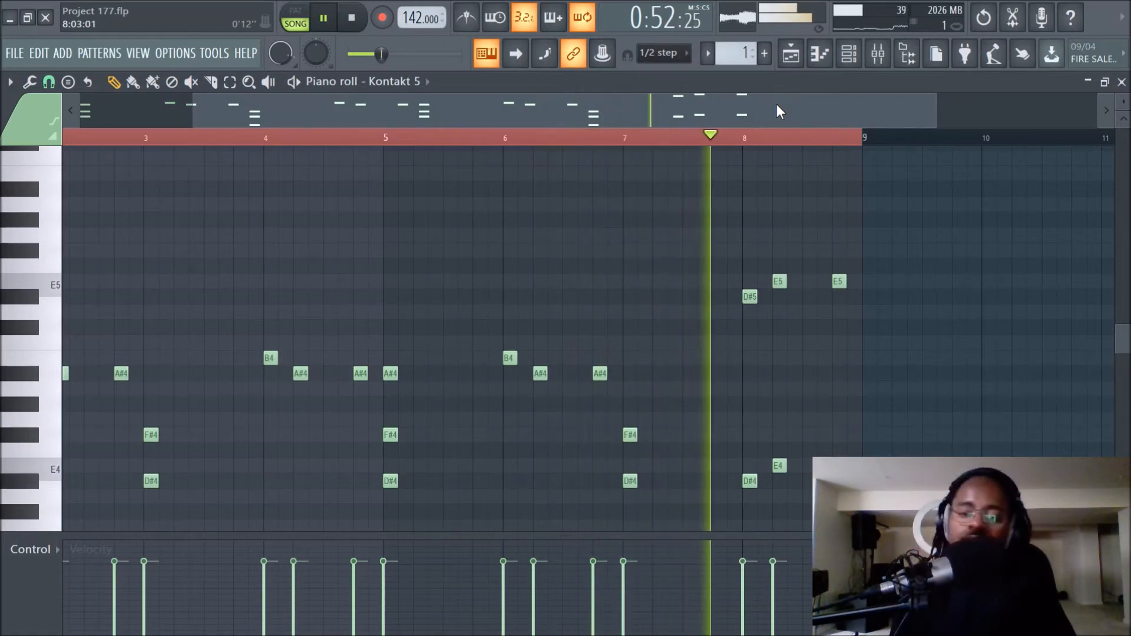
{"action": "key", "text": "space"}
Unmute Track 4 in the playlist and open Pattern 4 in the piano roll to view its notes and channel
{"action": "left_click", "coordinate": [790, 53]}
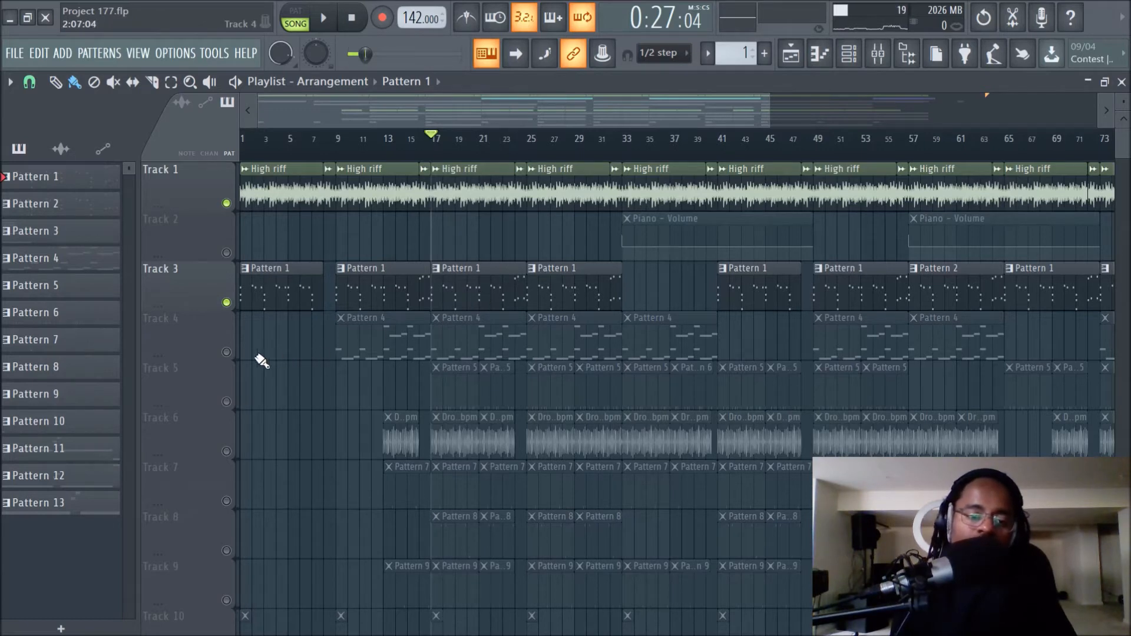
{"action": "left_click", "coordinate": [227, 353]}
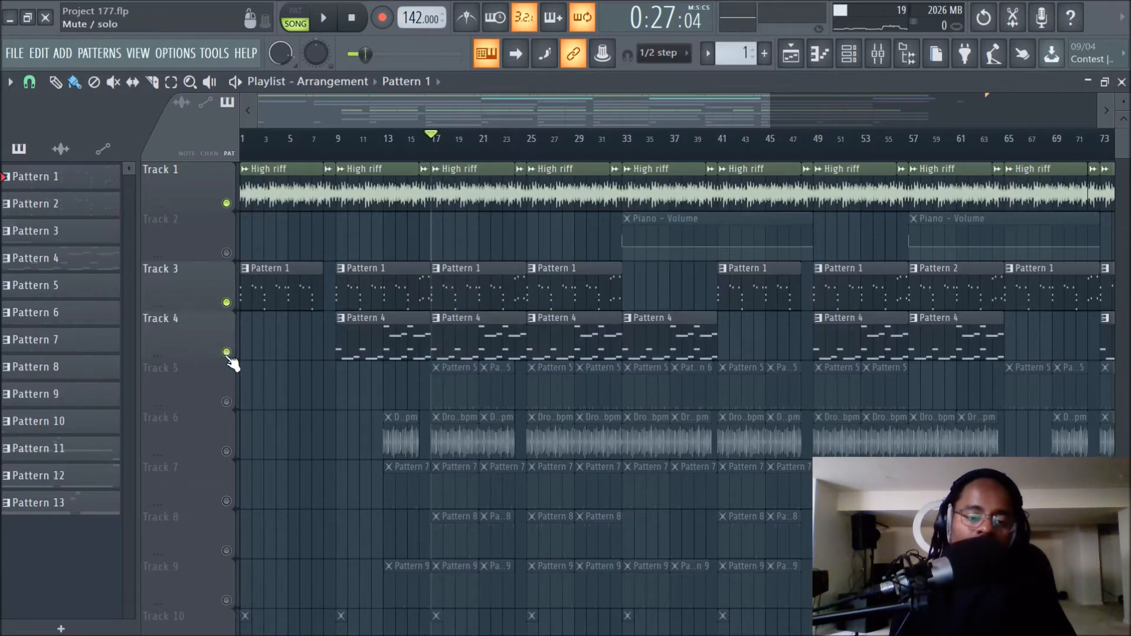
{"action": "double_click", "coordinate": [467, 347]}
{"action": "left_click_drag", "start_coordinate": [521, 111], "coordinate": [267, 122]}
{"action": "left_click", "coordinate": [853, 59]}
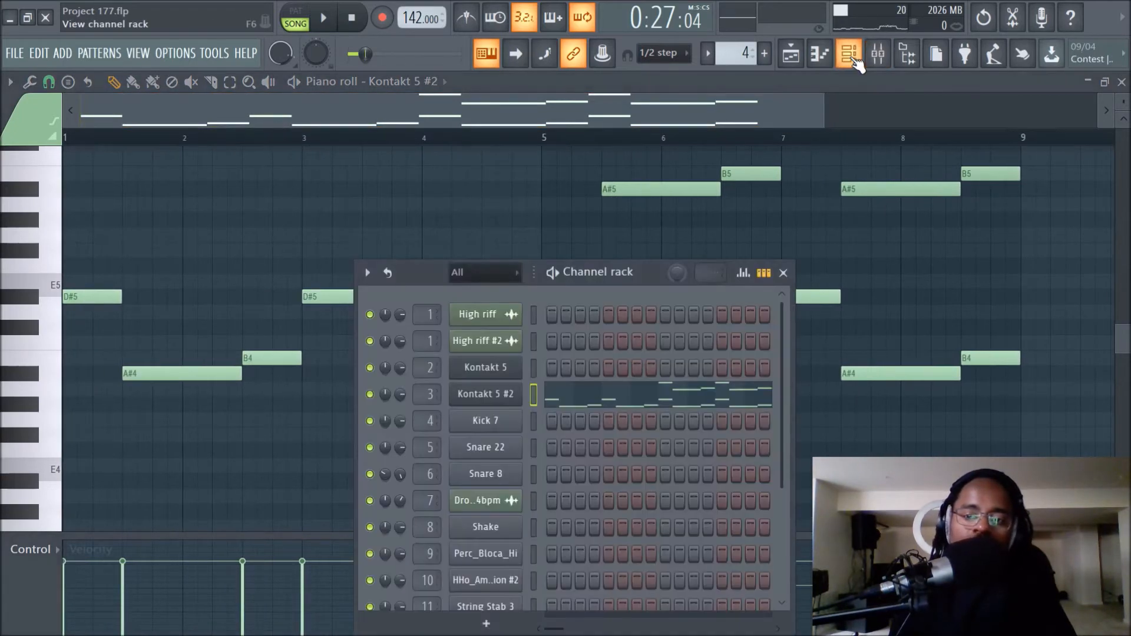
Listen to the High riff with Tracks 3 and 4 from bar 17 while viewing the mixer and playlist, and stop playback
{"action": "left_click", "coordinate": [879, 59]}
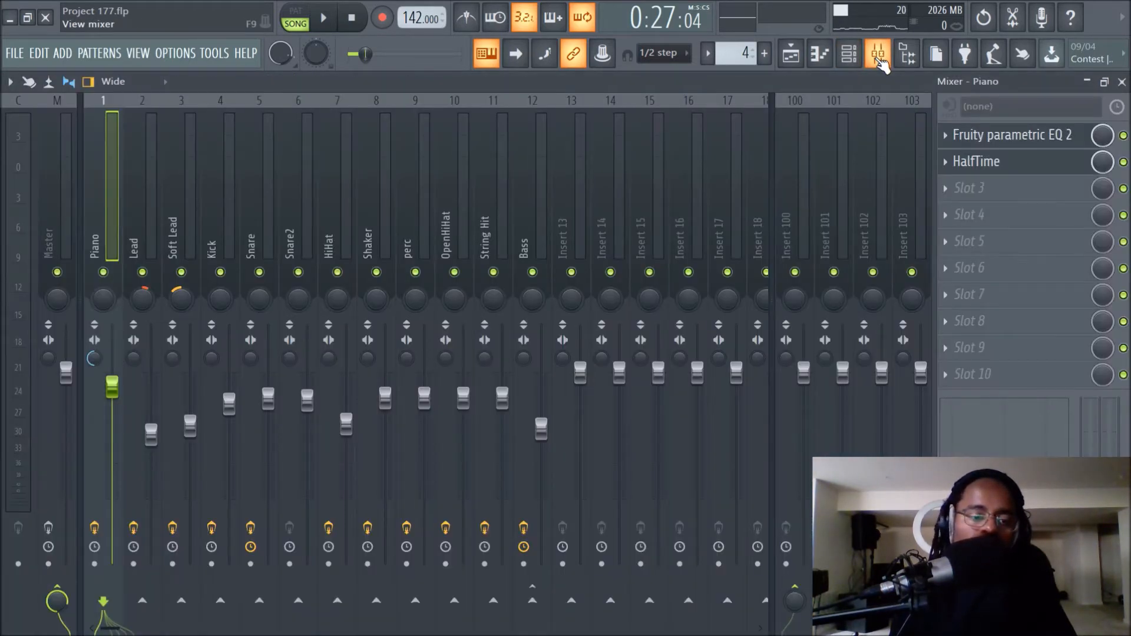
{"action": "scroll", "coordinate": [263, 183], "scroll_direction": "down", "scroll_amount": 3}
{"action": "scroll", "coordinate": [263, 183], "scroll_direction": "up", "scroll_amount": 3}
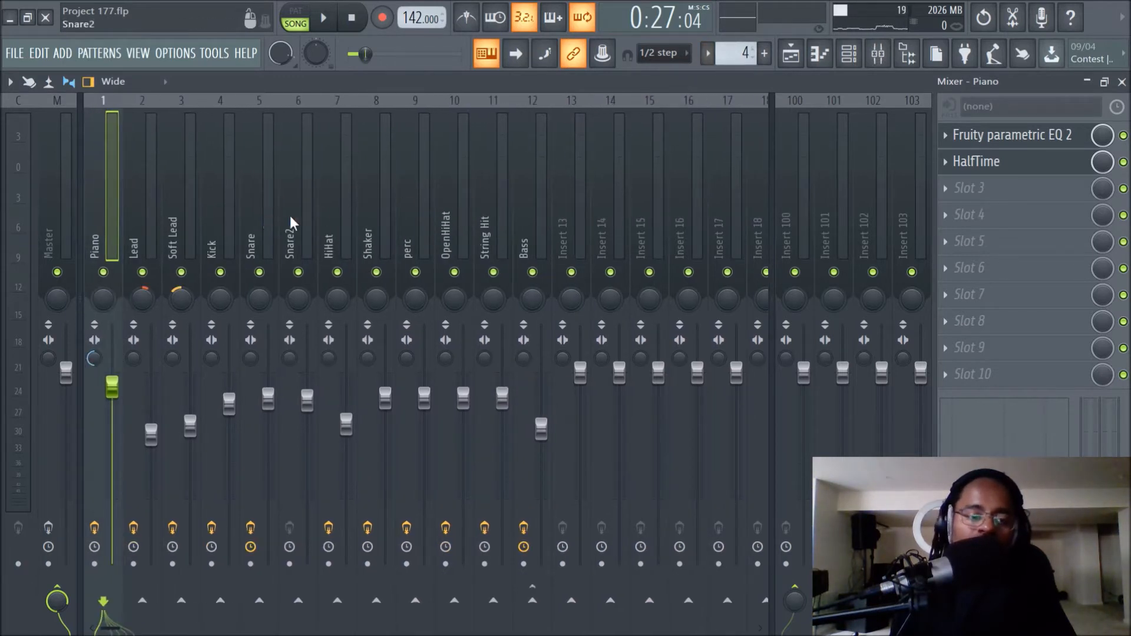
{"action": "key", "text": "space"}
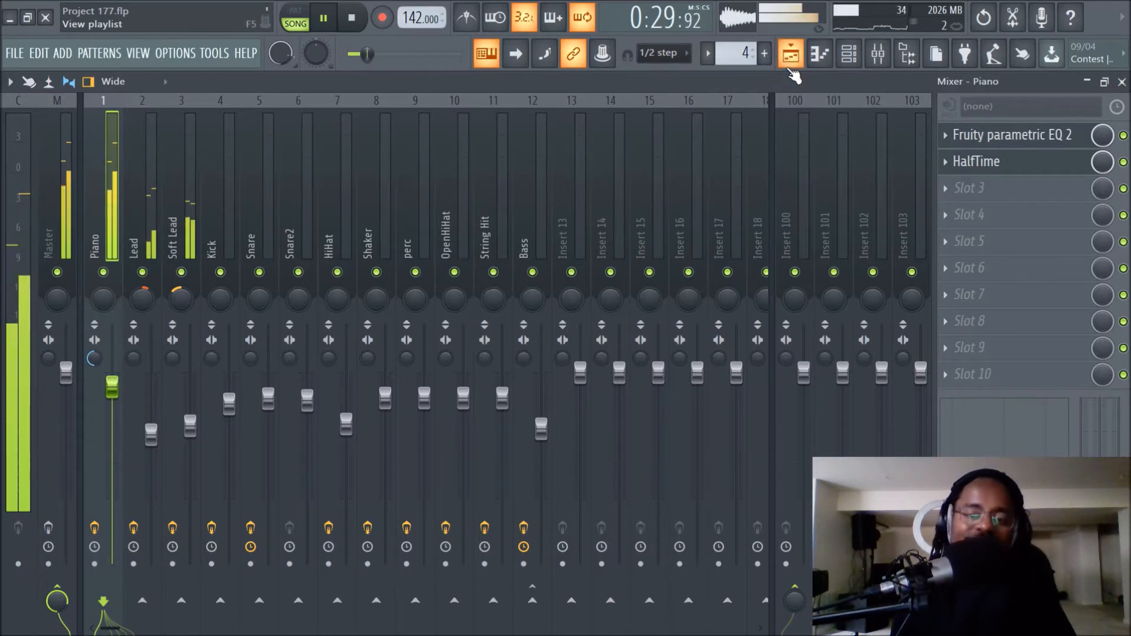
{"action": "left_click", "coordinate": [790, 53]}
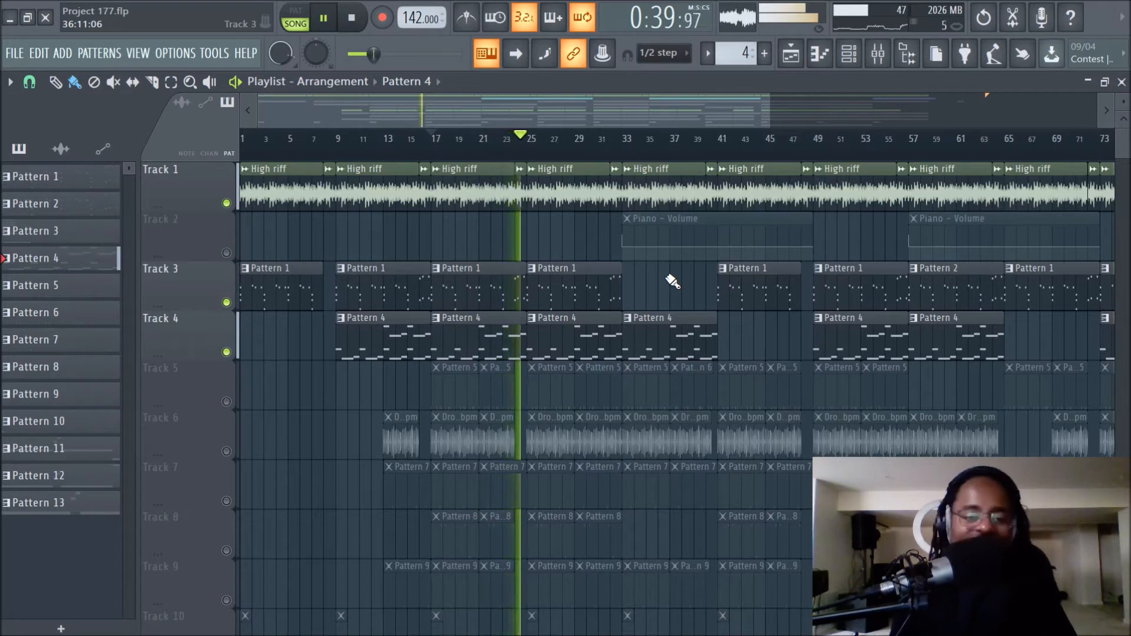
{"action": "key", "text": "space"}
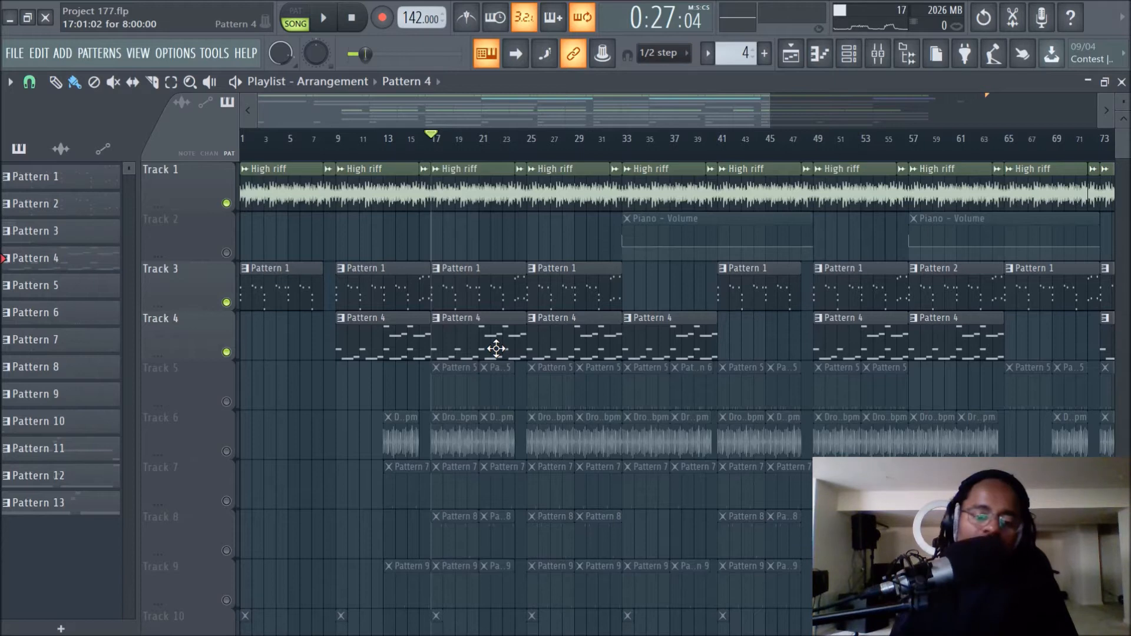
Unmute Track 5 with the Pattern 5 clips in the playlist
{"action": "left_click", "coordinate": [227, 403]}
{"action": "scroll", "coordinate": [528, 155], "scroll_direction": "up", "scroll_amount": 3}
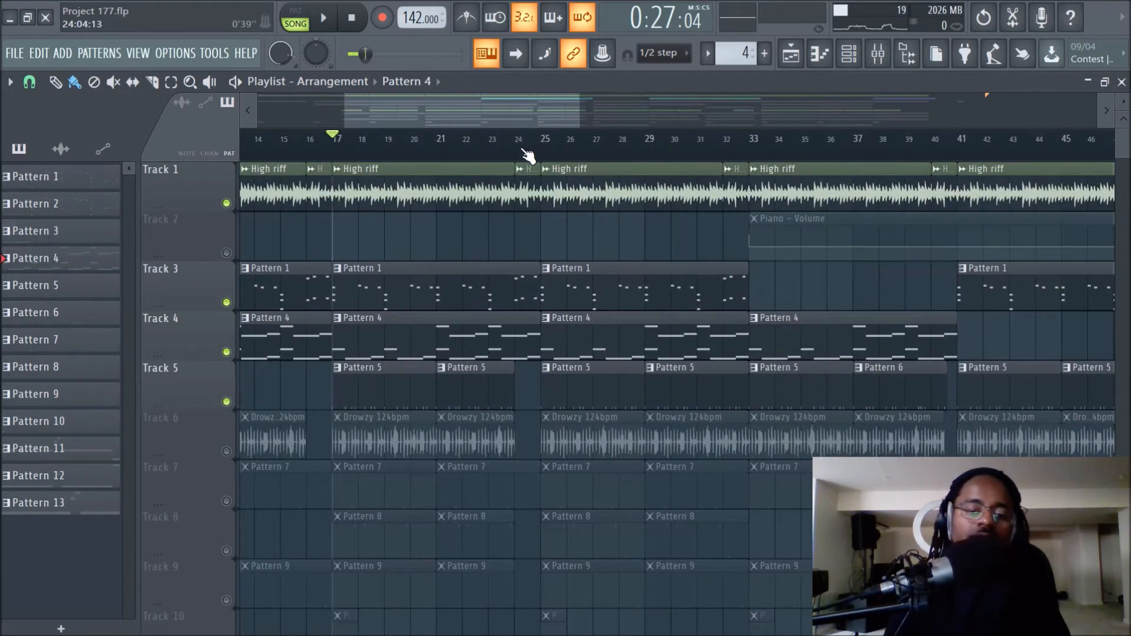
Examine the arrangement of the High riff and Pattern 5 clips around bars 17 to 33 in the playlist
{"action": "scroll", "coordinate": [527, 154], "scroll_direction": "up", "scroll_amount": 2}
{"action": "left_click_drag", "start_coordinate": [407, 108], "coordinate": [387, 111]}
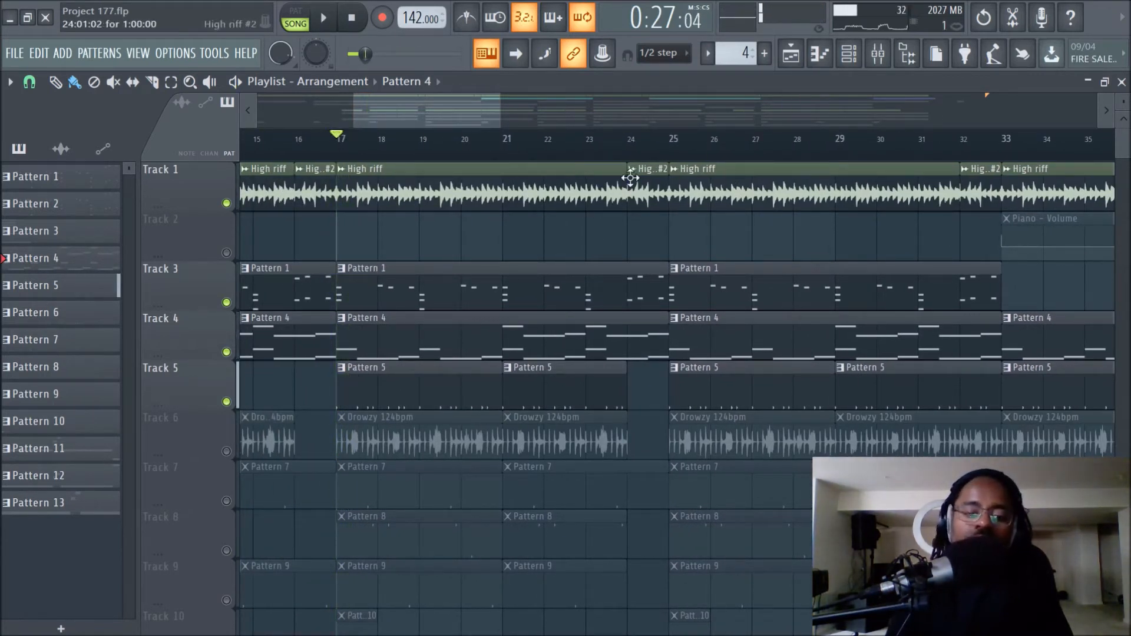
{"action": "scroll", "coordinate": [518, 155], "scroll_direction": "down", "scroll_amount": 2}
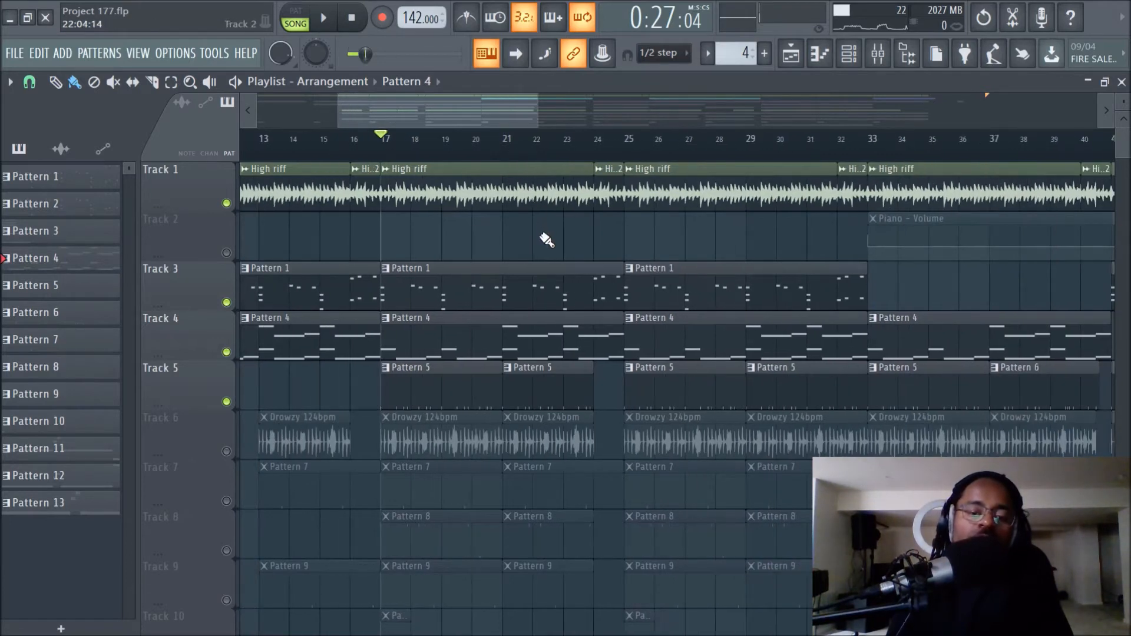
{"action": "scroll", "coordinate": [532, 151], "scroll_direction": "down", "scroll_amount": 1}
{"action": "scroll", "coordinate": [533, 152], "scroll_direction": "up", "scroll_amount": 2}
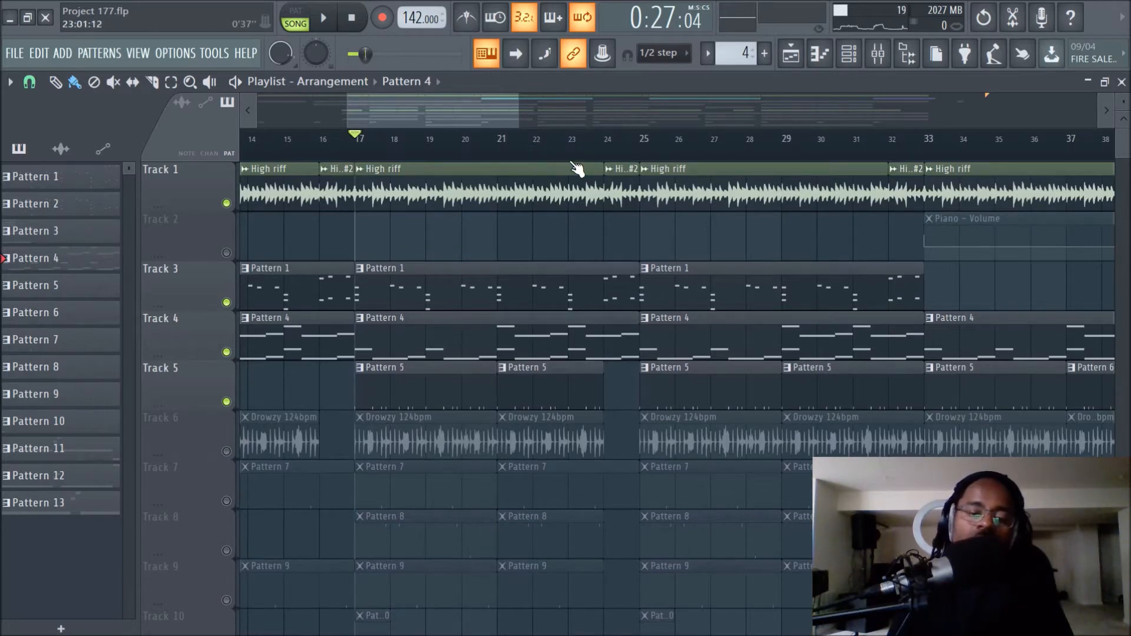
{"action": "scroll", "coordinate": [576, 154], "scroll_direction": "down", "scroll_amount": 3}
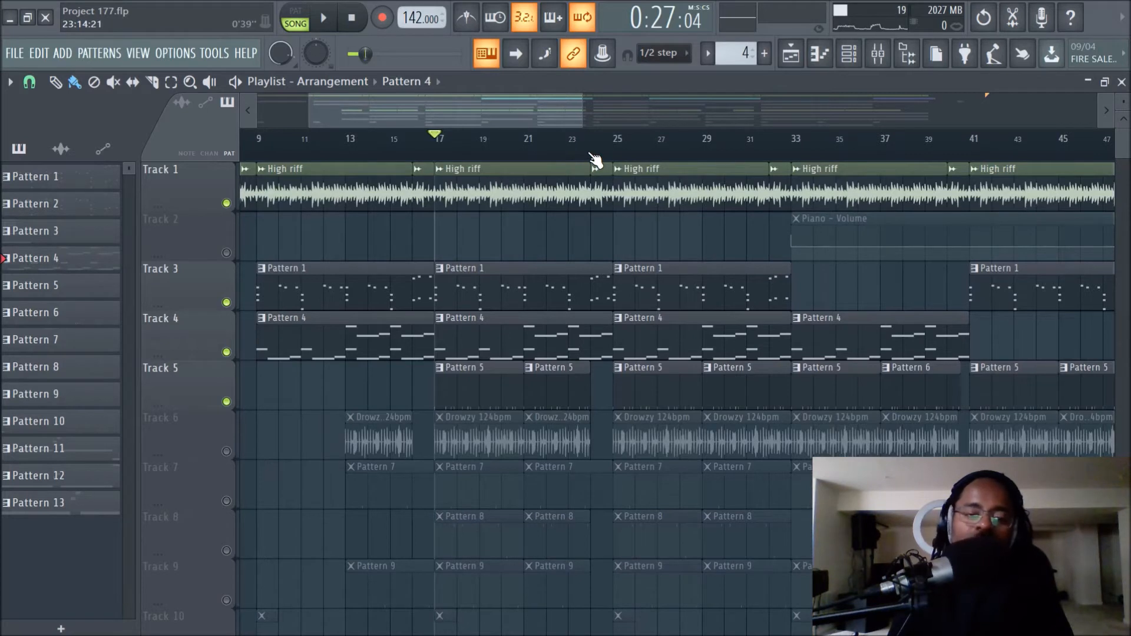
{"action": "scroll", "coordinate": [593, 158], "scroll_direction": "down", "scroll_amount": 1}
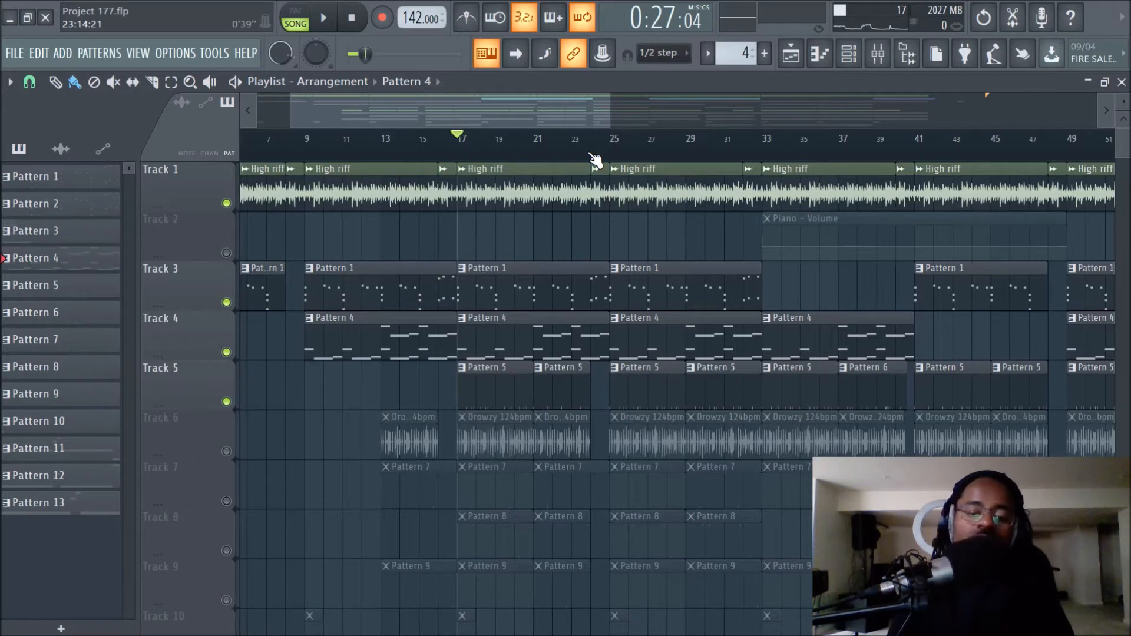
{"action": "scroll", "coordinate": [589, 158], "scroll_direction": "up", "scroll_amount": 3}
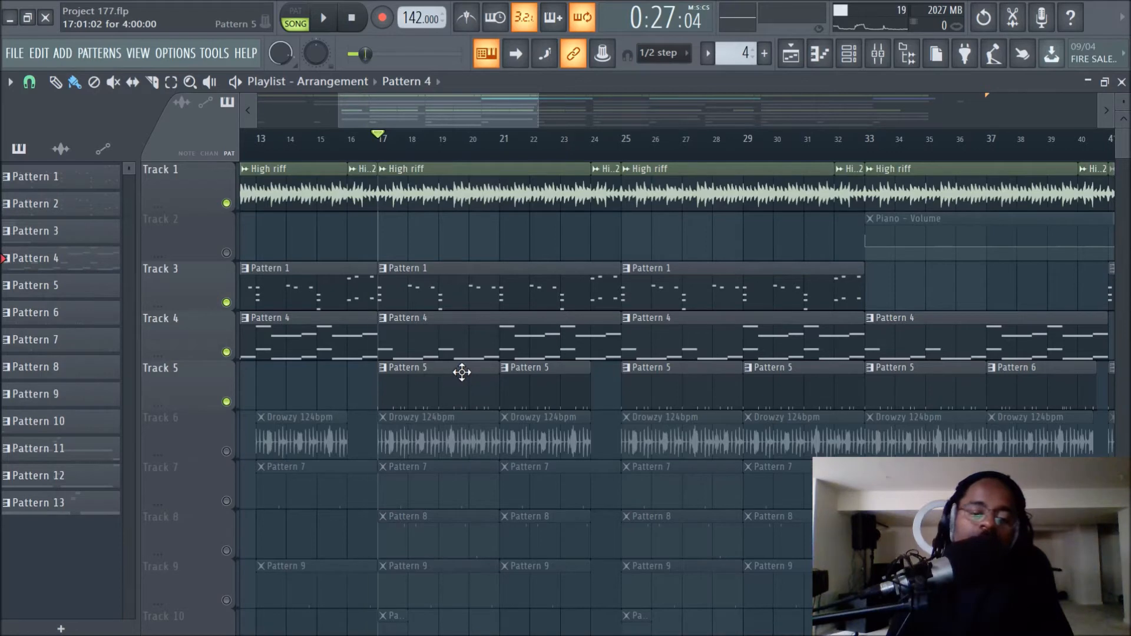
Listen from bar 17 with the mixer open and view the Kick track's Fruity soft clipper settings
{"action": "key", "text": "space"}
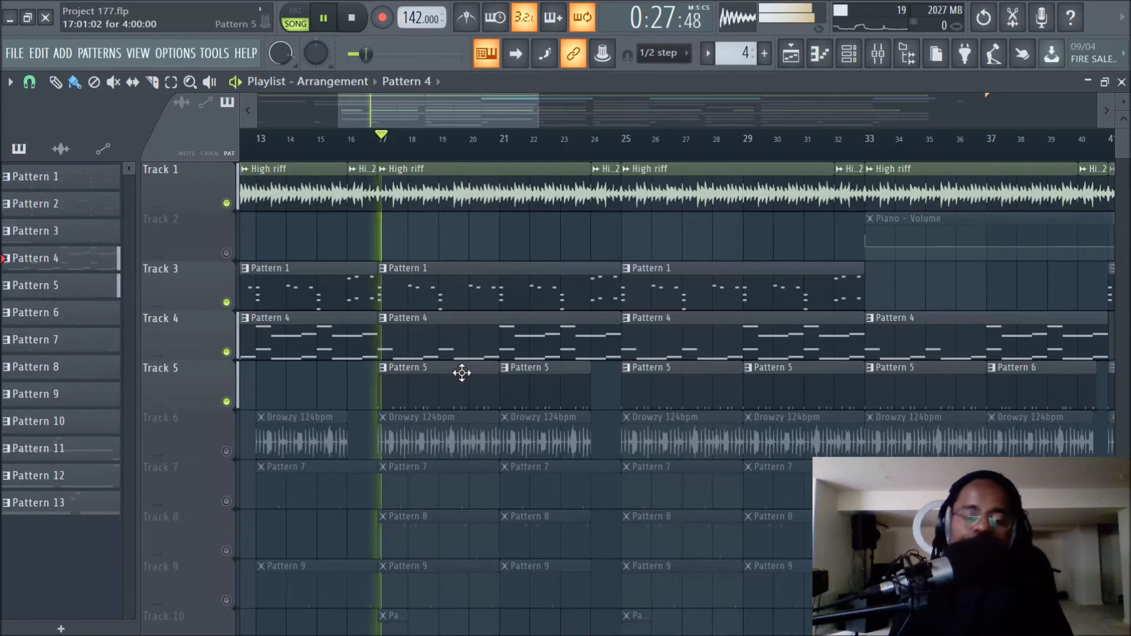
{"action": "left_click", "coordinate": [878, 54]}
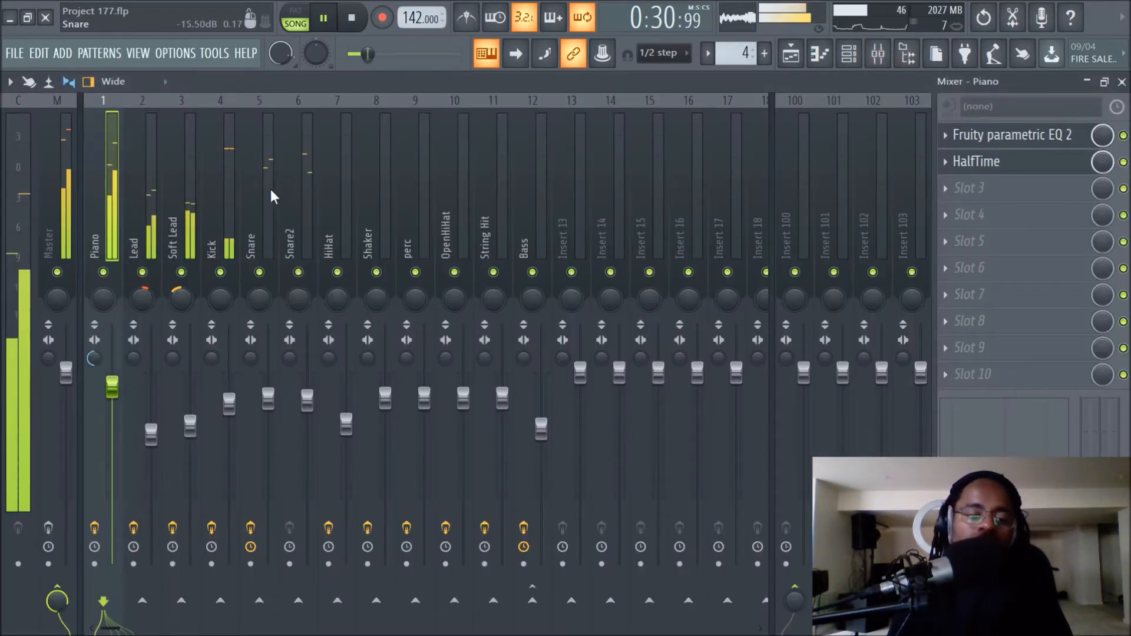
{"action": "left_click", "coordinate": [214, 221]}
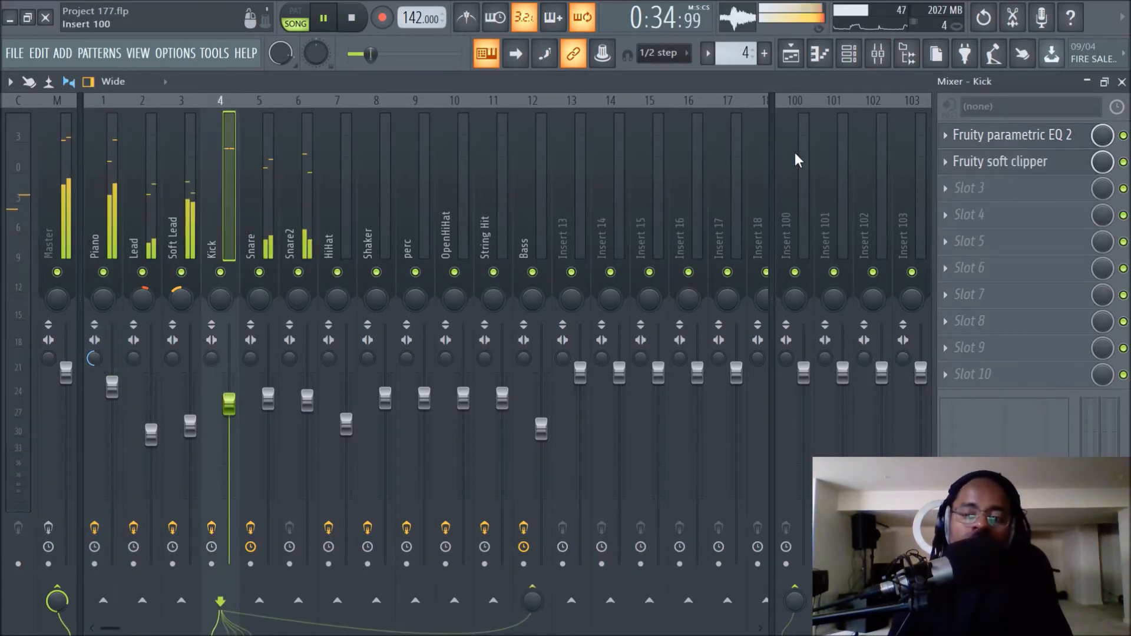
{"action": "left_click", "coordinate": [961, 161]}
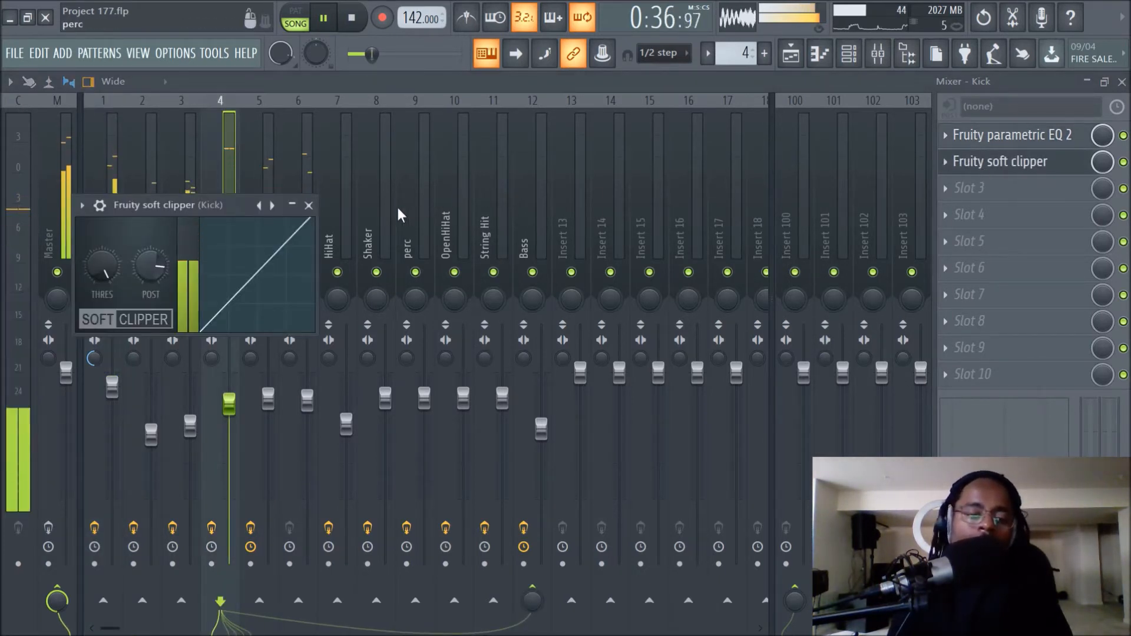
{"action": "left_click", "coordinate": [308, 205]}
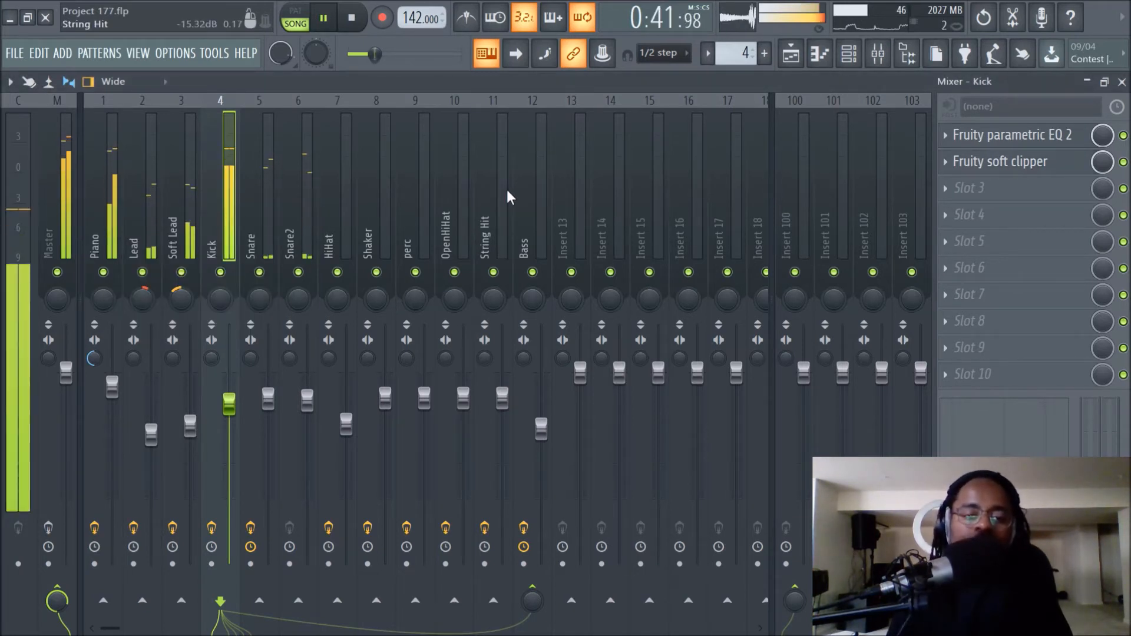
{"action": "key", "text": "space"}
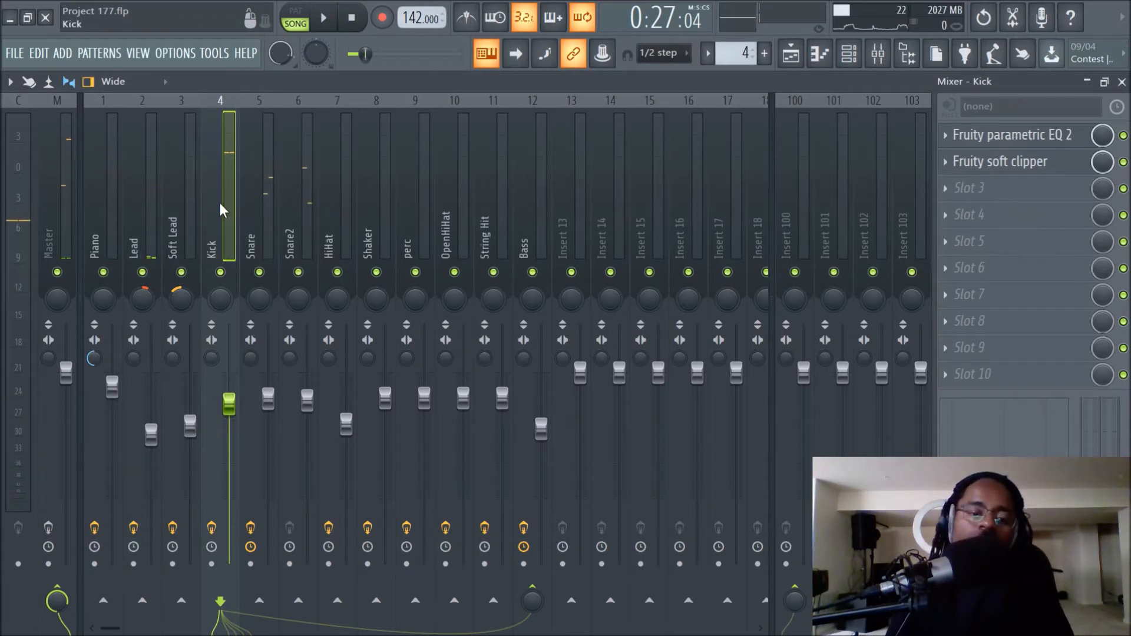
{"action": "left_click", "coordinate": [1005, 167]}
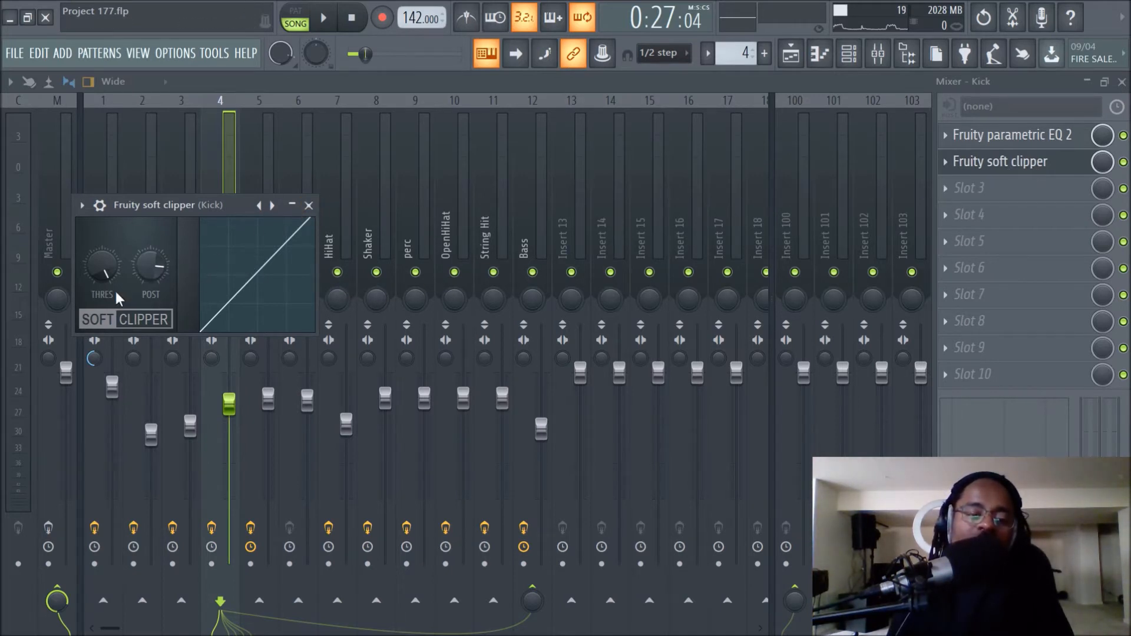
{"action": "left_click", "coordinate": [308, 205]}
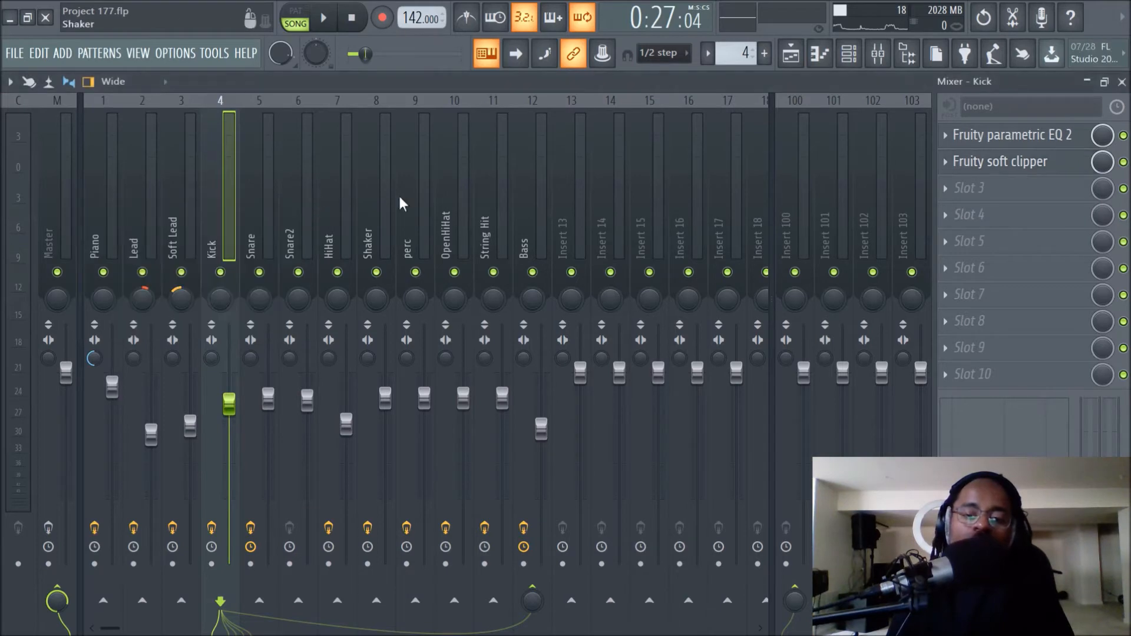
Open the Kick 7 channel from the channel rack and view its sample and miscellaneous settings
{"action": "left_click", "coordinate": [849, 54]}
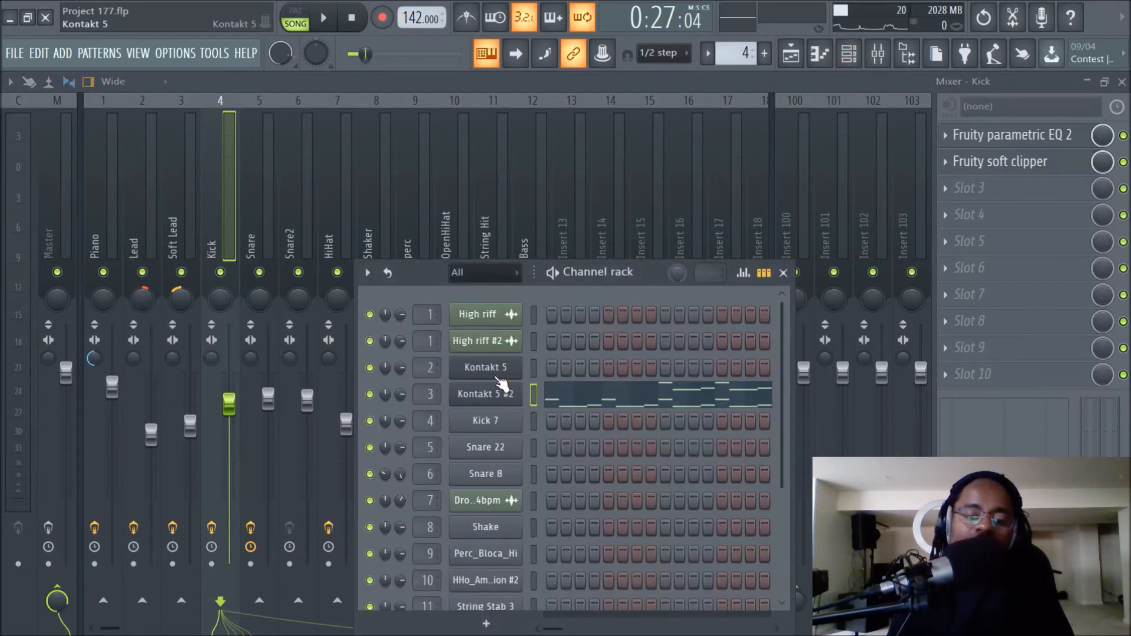
{"action": "left_click", "coordinate": [490, 422]}
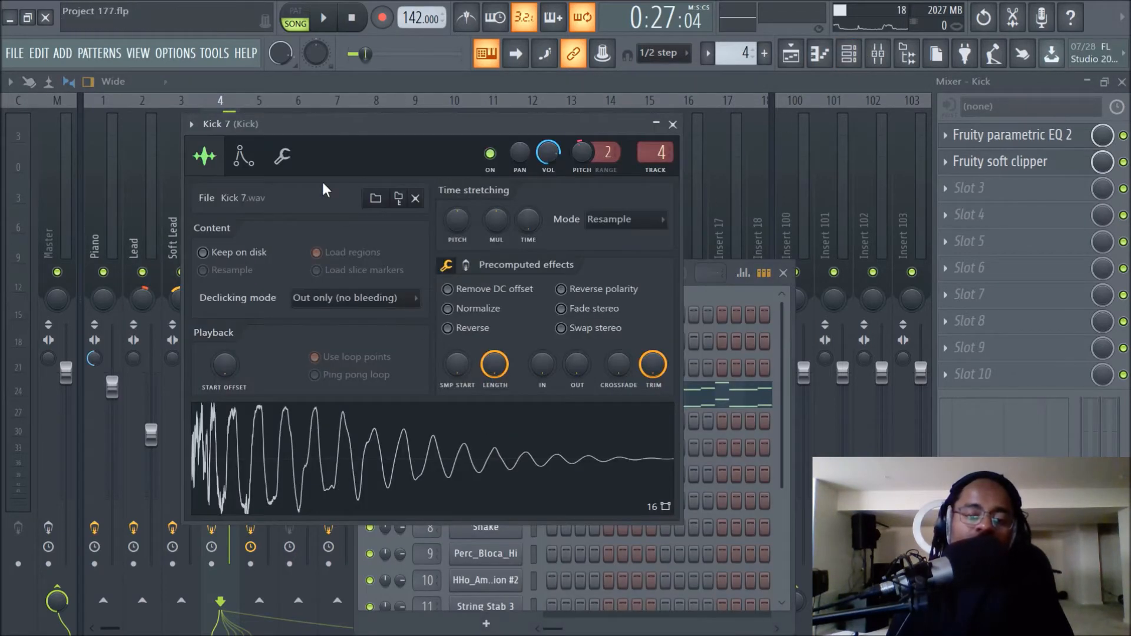
{"action": "left_click", "coordinate": [282, 155]}
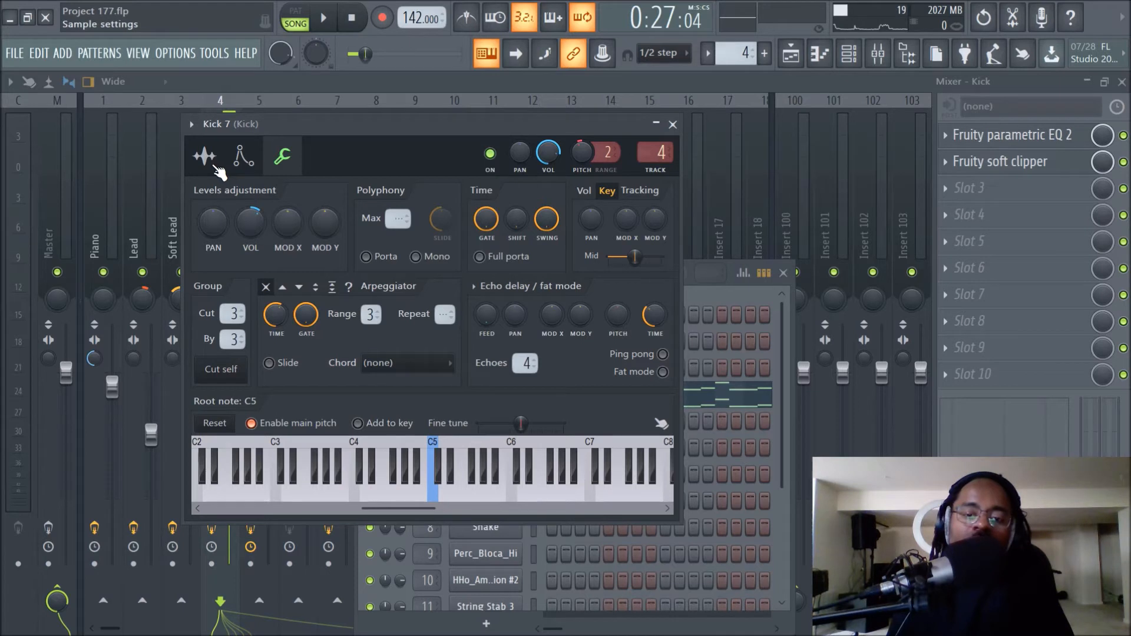
{"action": "left_click_drag", "start_coordinate": [335, 126], "coordinate": [460, 222]}
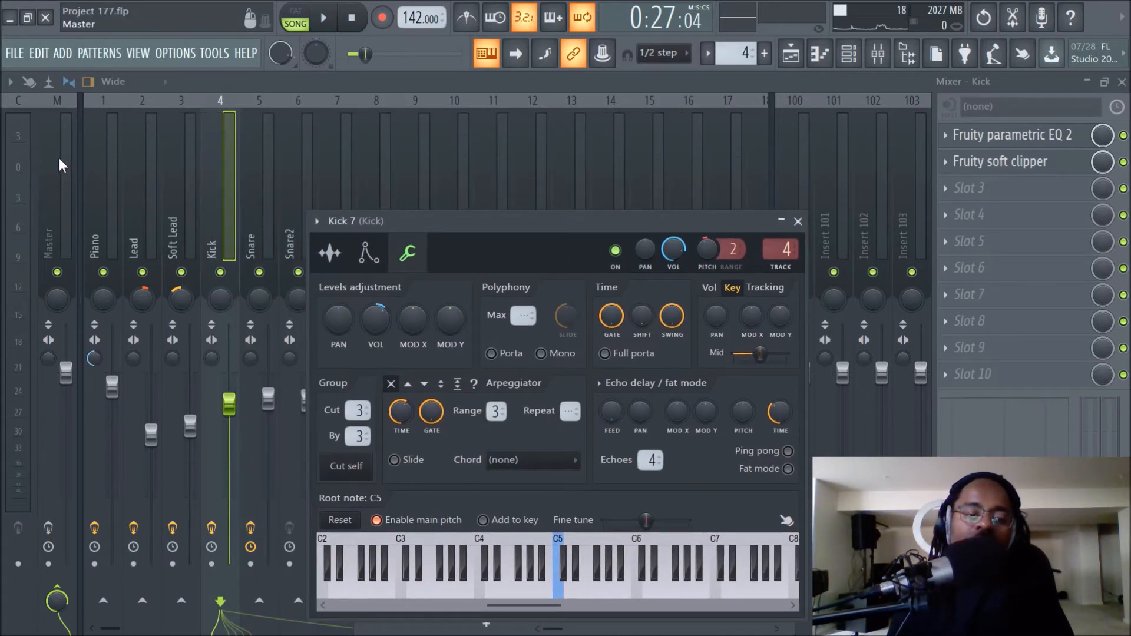
{"action": "left_click", "coordinate": [798, 222]}
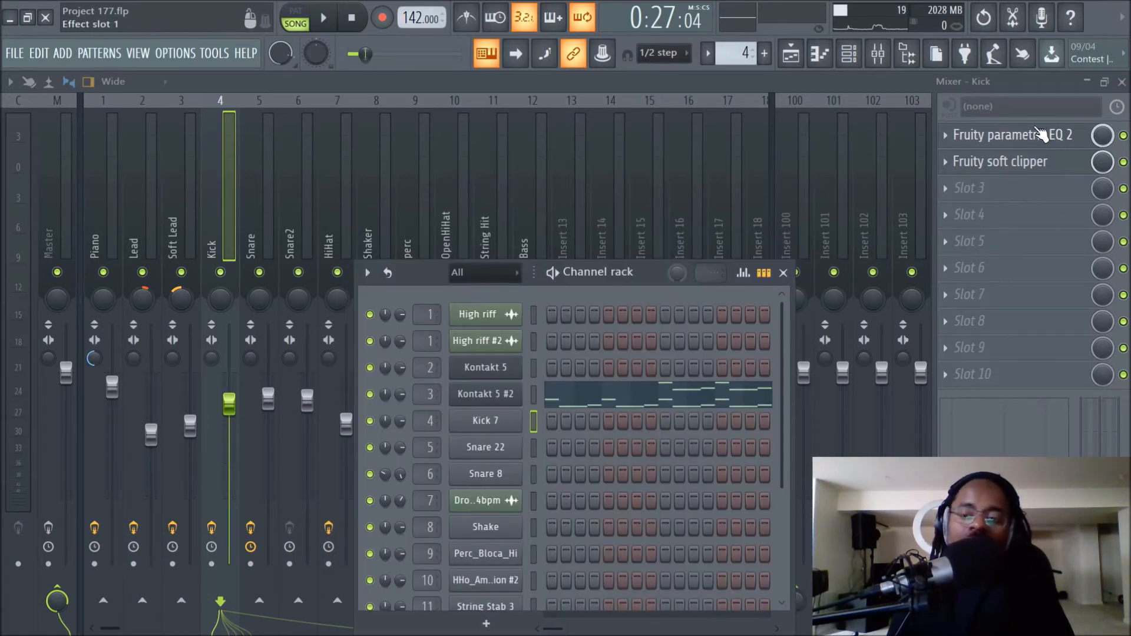
View the Kick track's Fruity parametric EQ 2 curve during a brief playback and close it
{"action": "left_click", "coordinate": [1035, 142]}
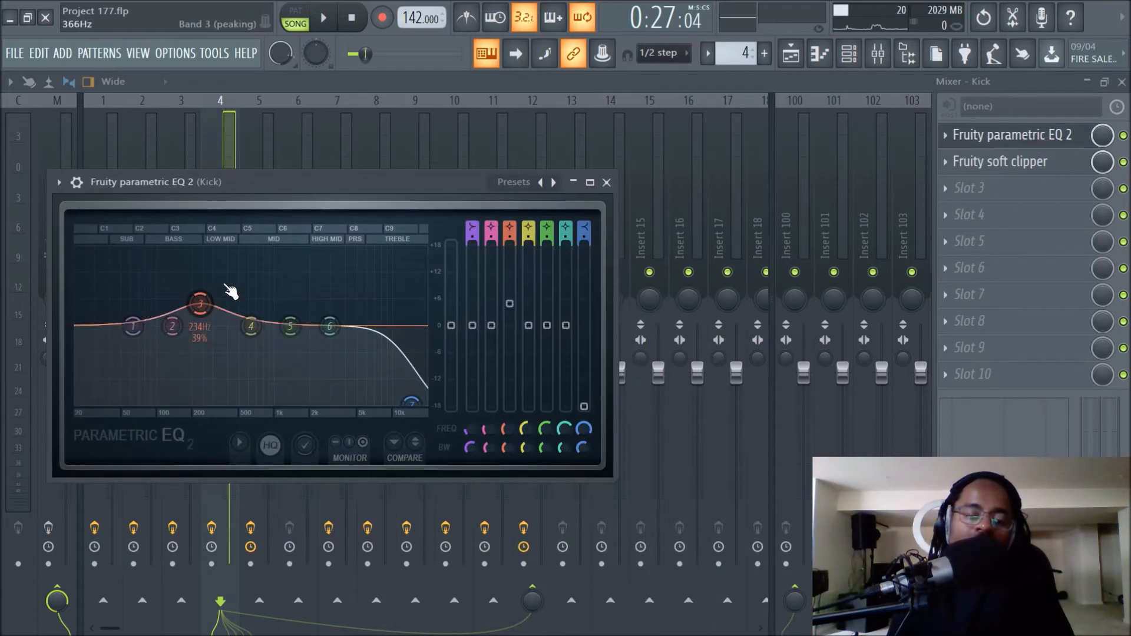
{"action": "key", "text": "space"}
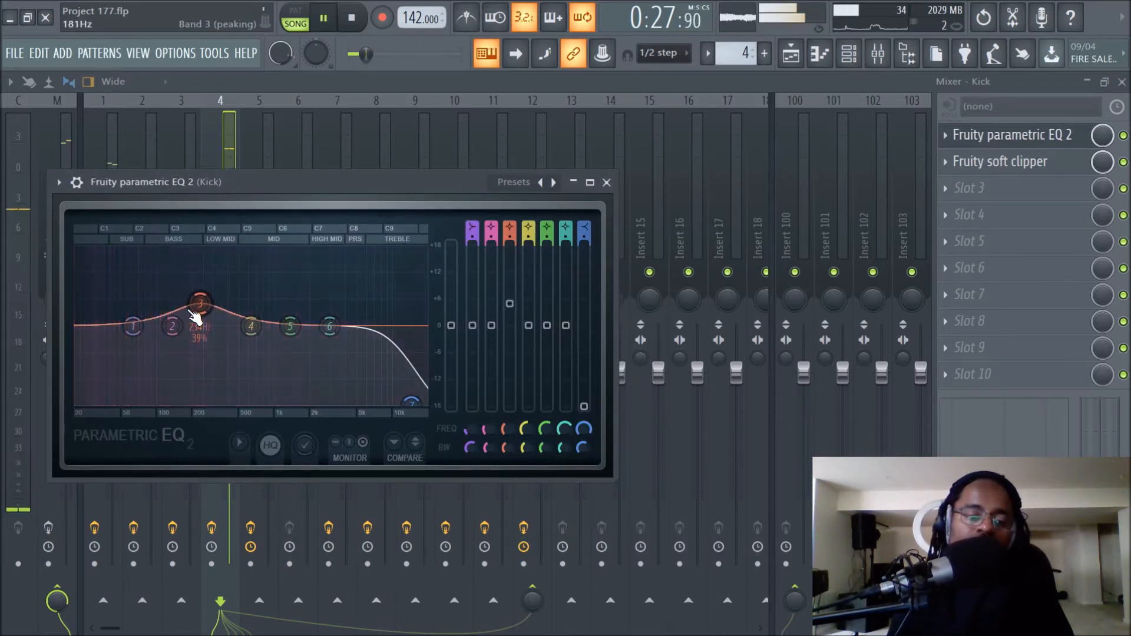
{"action": "key", "text": "space"}
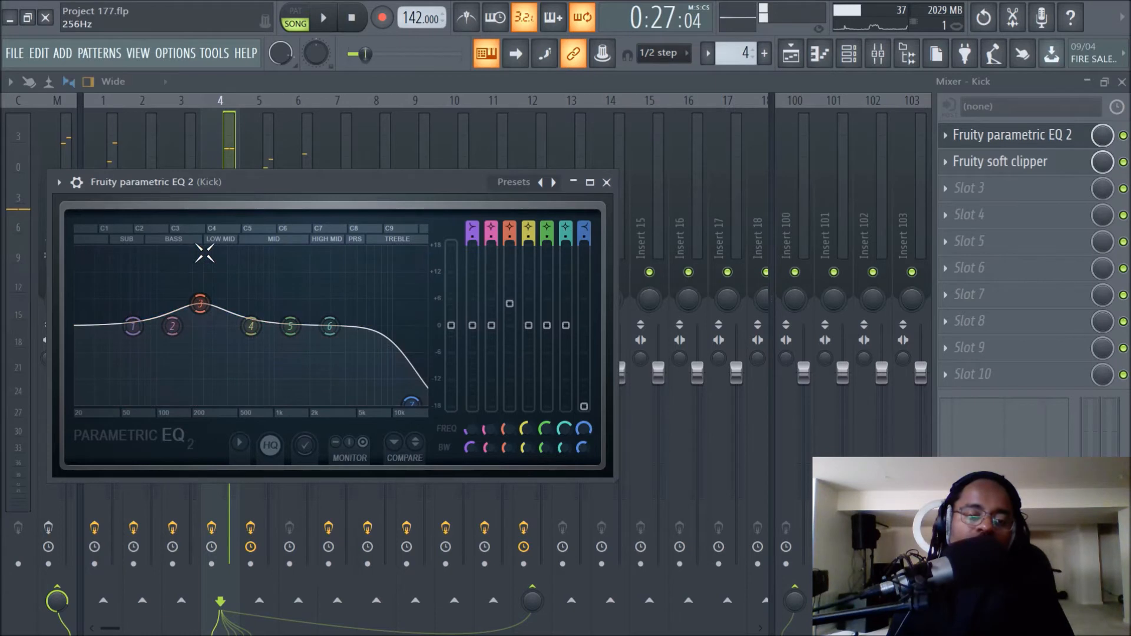
{"action": "key", "text": "Escape"}
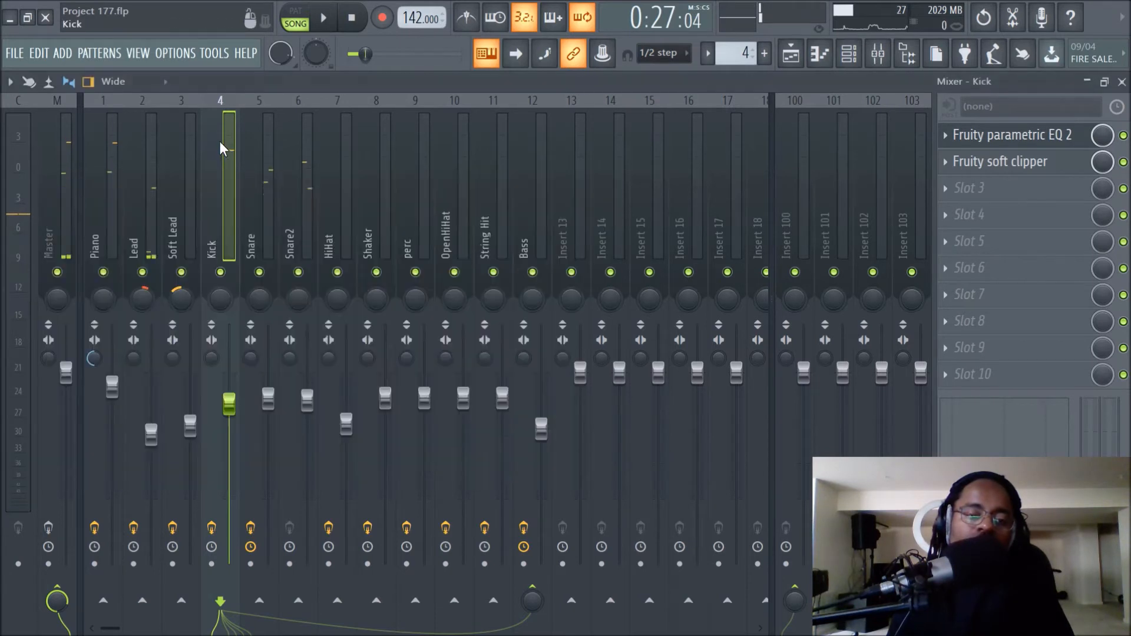
Compare the effect slots of the Snare and Snare2 mixer tracks
{"action": "left_click", "coordinate": [258, 206]}
{"action": "left_click", "coordinate": [302, 215]}
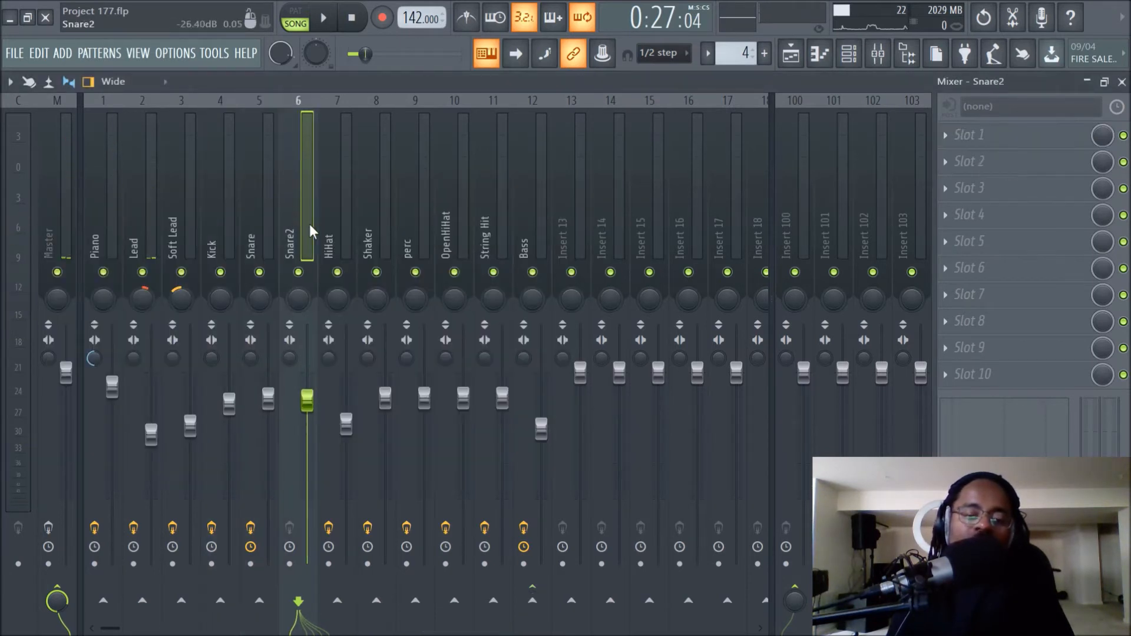
{"action": "left_click", "coordinate": [255, 206]}
{"action": "left_click", "coordinate": [288, 207]}
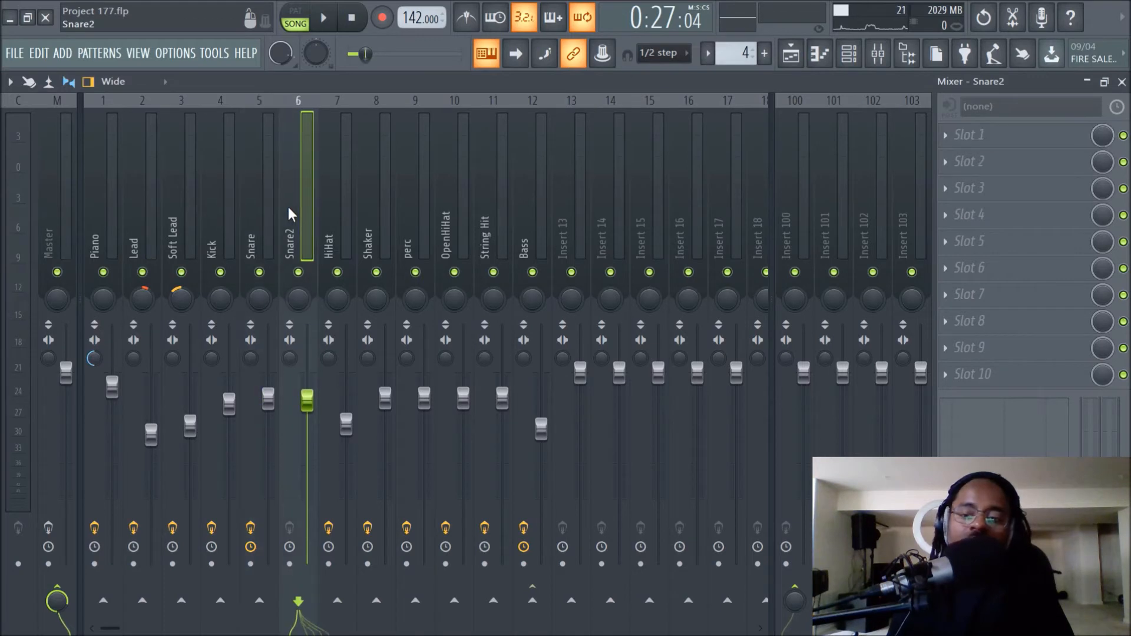
View the Snare track's Fruity parametric EQ 2 bands during playback and close the equalizer
{"action": "left_click", "coordinate": [247, 230]}
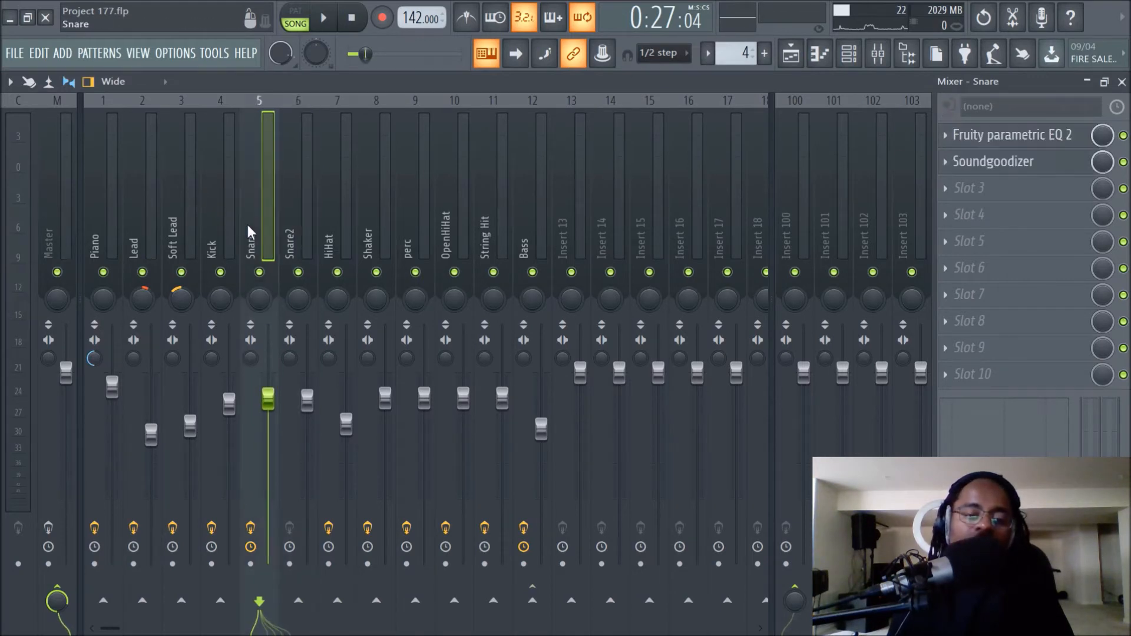
{"action": "left_click", "coordinate": [1049, 137]}
{"action": "key", "text": "space"}
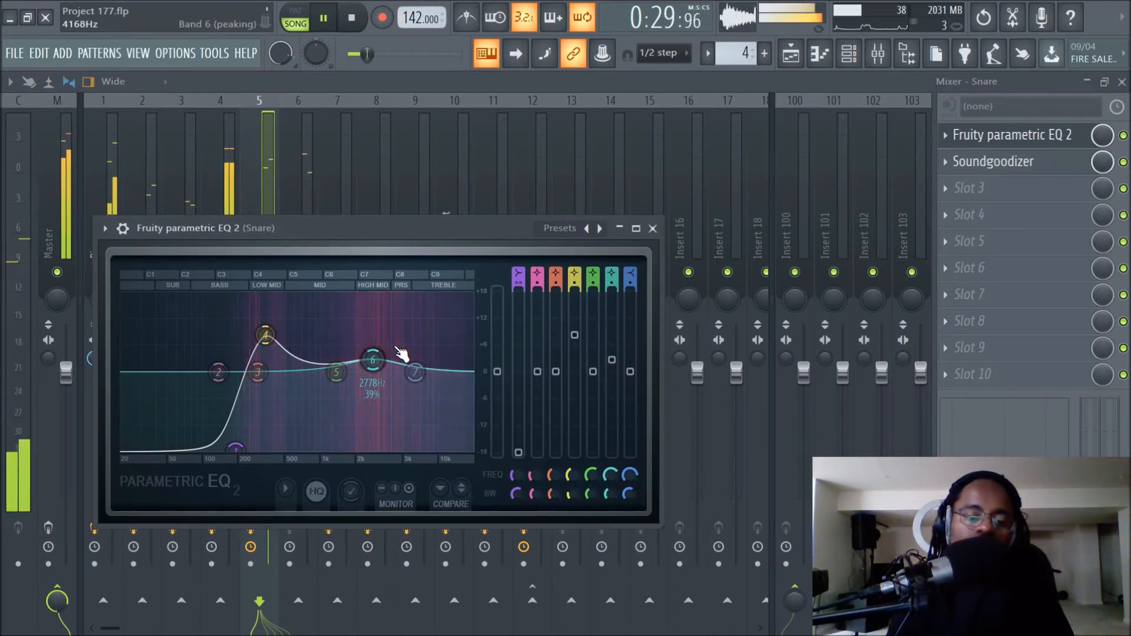
{"action": "key", "text": "space"}
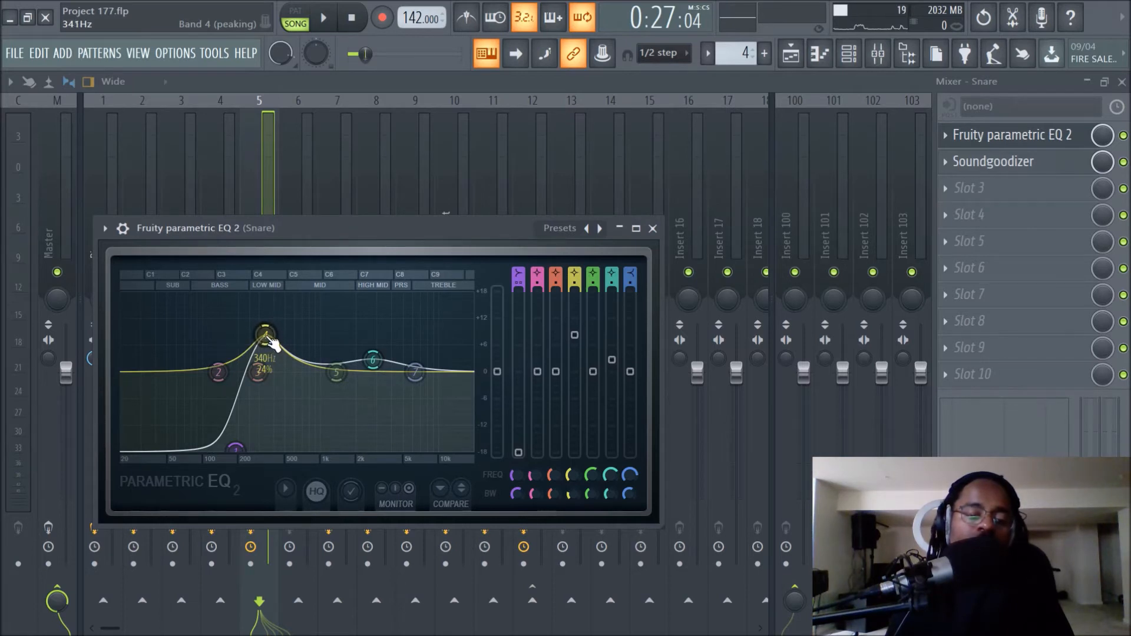
{"action": "key", "text": "Escape"}
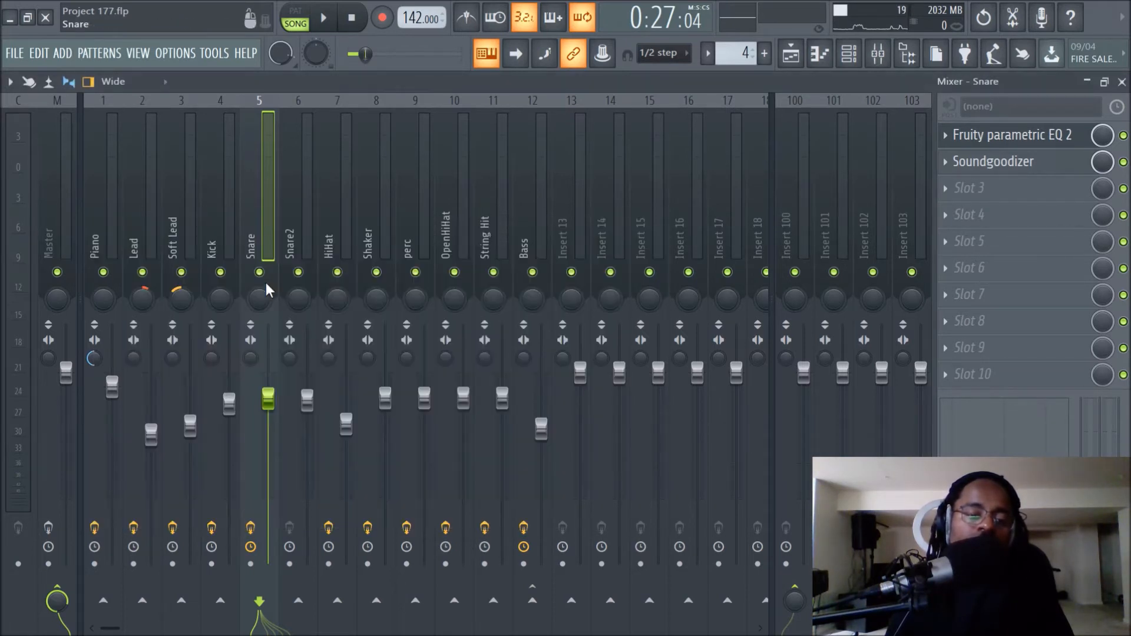
Solo the Snare mixer track and compare its sound with Fruity parametric EQ 2 and Soundgoodizer switched off and on
{"action": "key", "text": "space"}
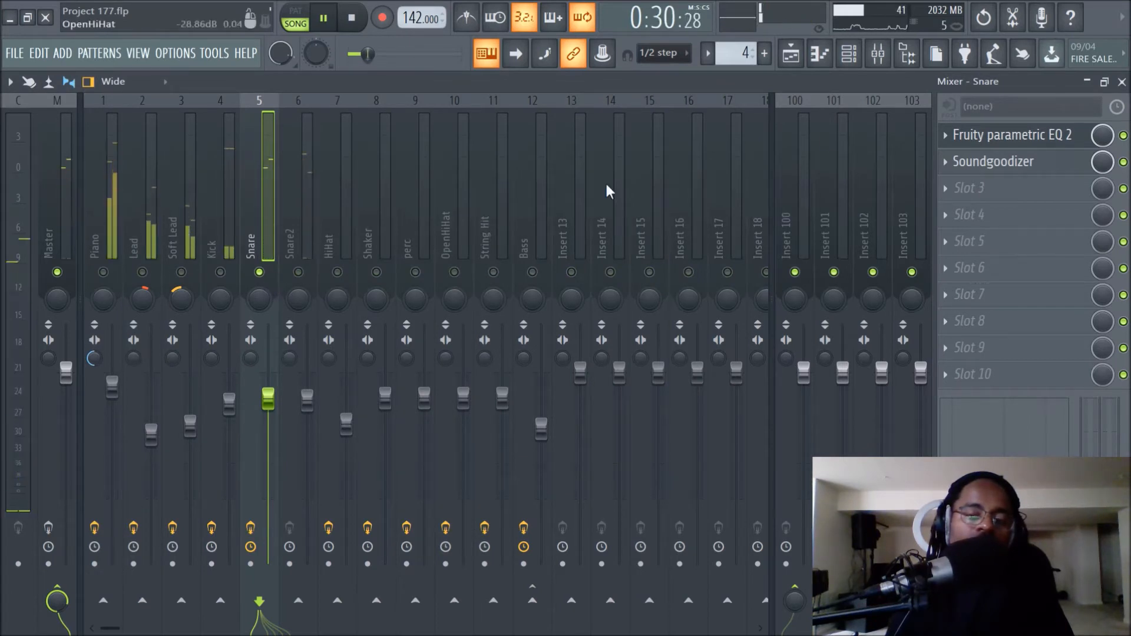
{"action": "left_click", "coordinate": [1124, 136]}
{"action": "left_click", "coordinate": [1124, 162]}
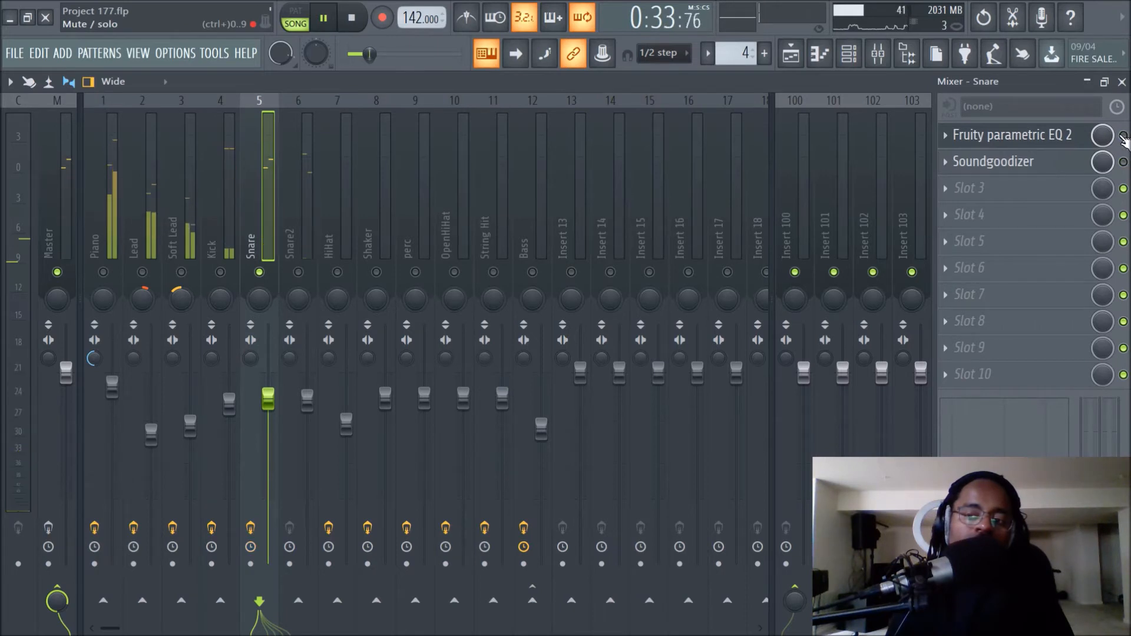
{"action": "key", "text": "space"}
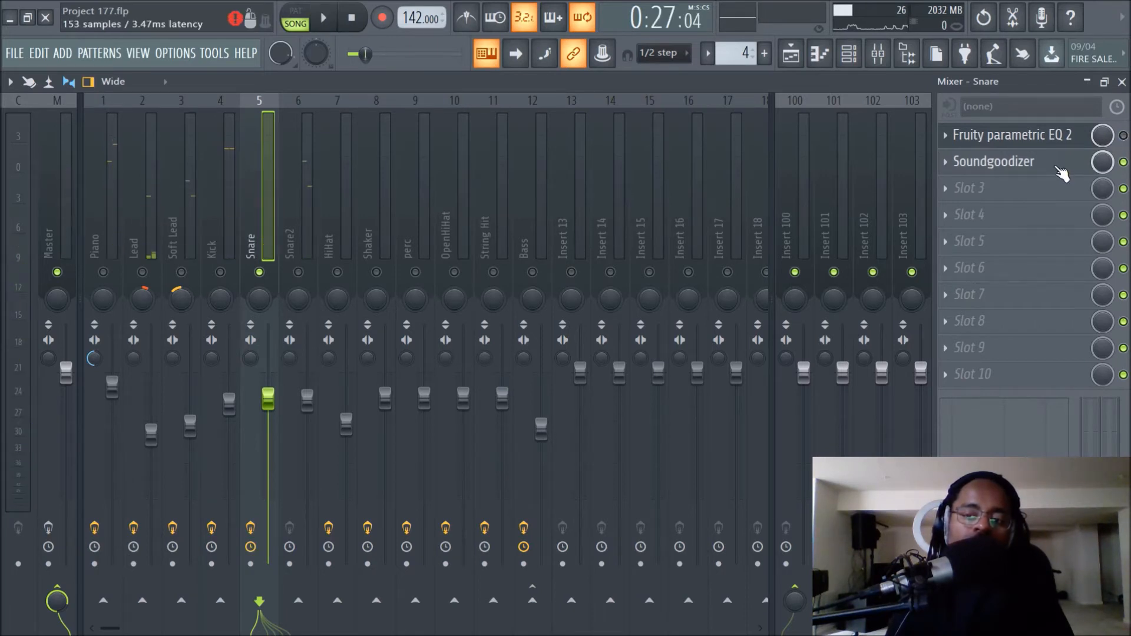
{"action": "key", "text": "space"}
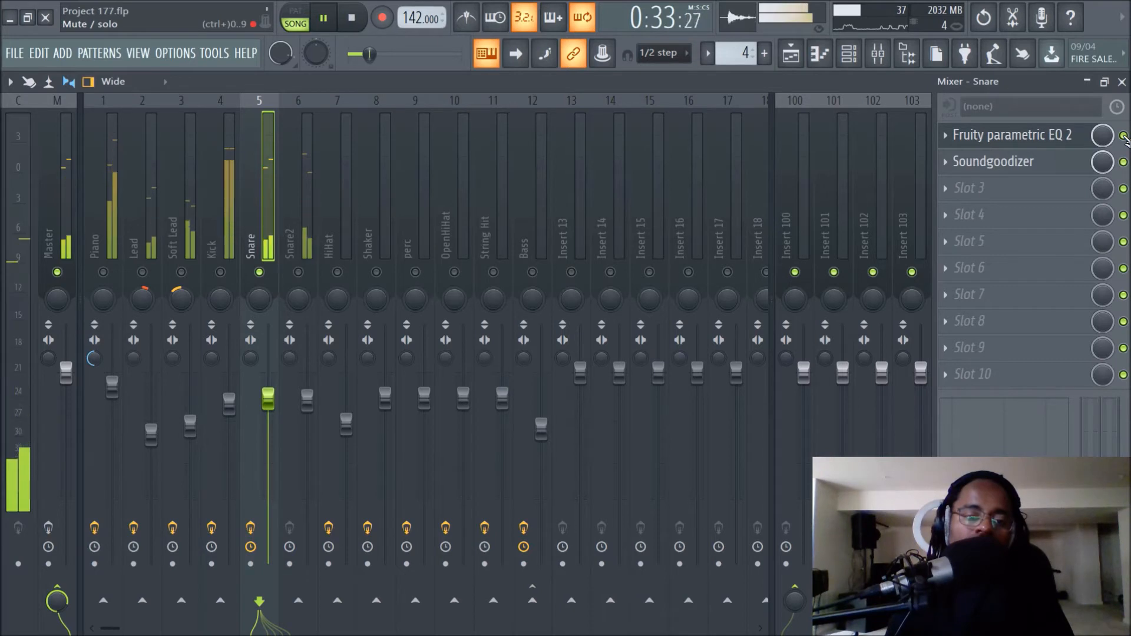
{"action": "key", "text": "space"}
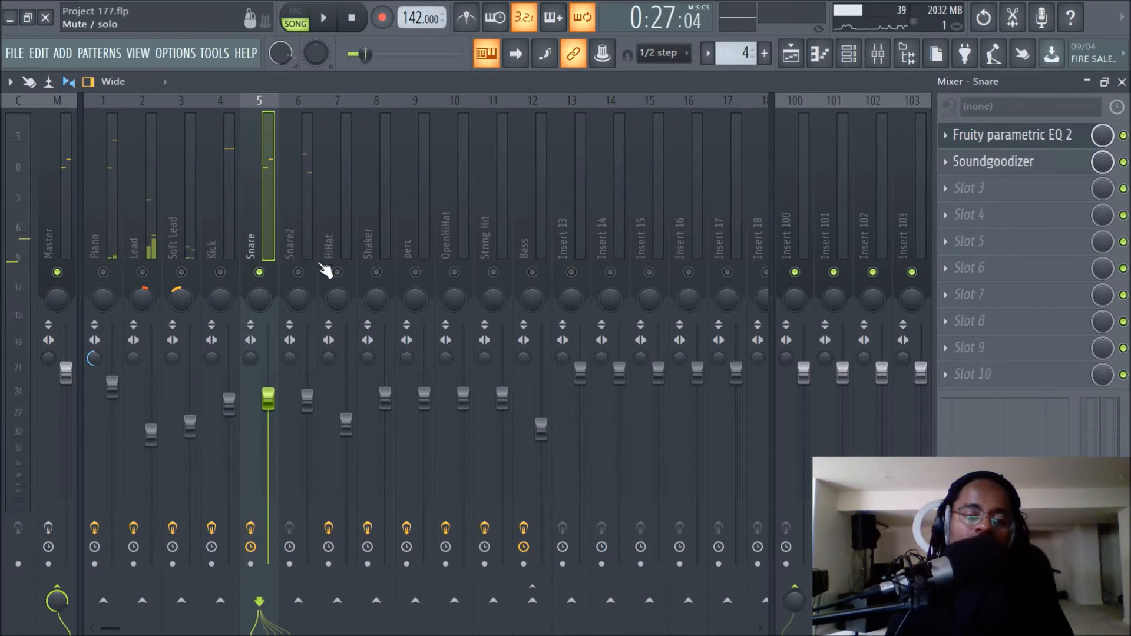
Unmute the Snare2 mixer track alongside the soloed Snare
{"action": "left_click", "coordinate": [299, 273]}
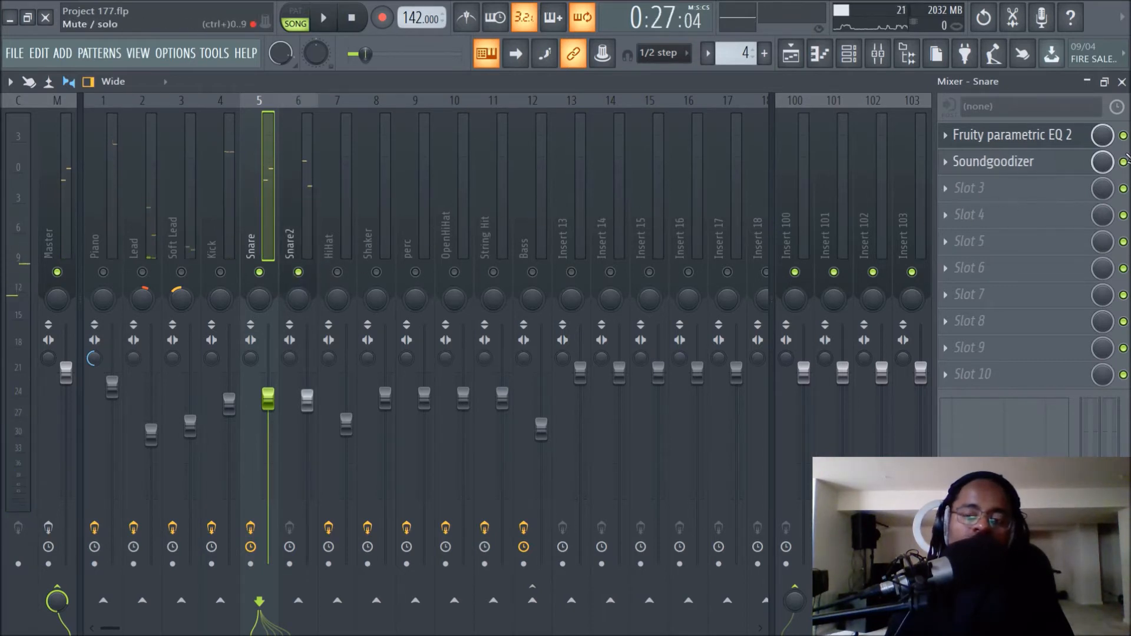
Play the soloed Snare and Snare2 mixer tracks together, select Snare2, and take the mixer out of solo
{"action": "key", "text": "space"}
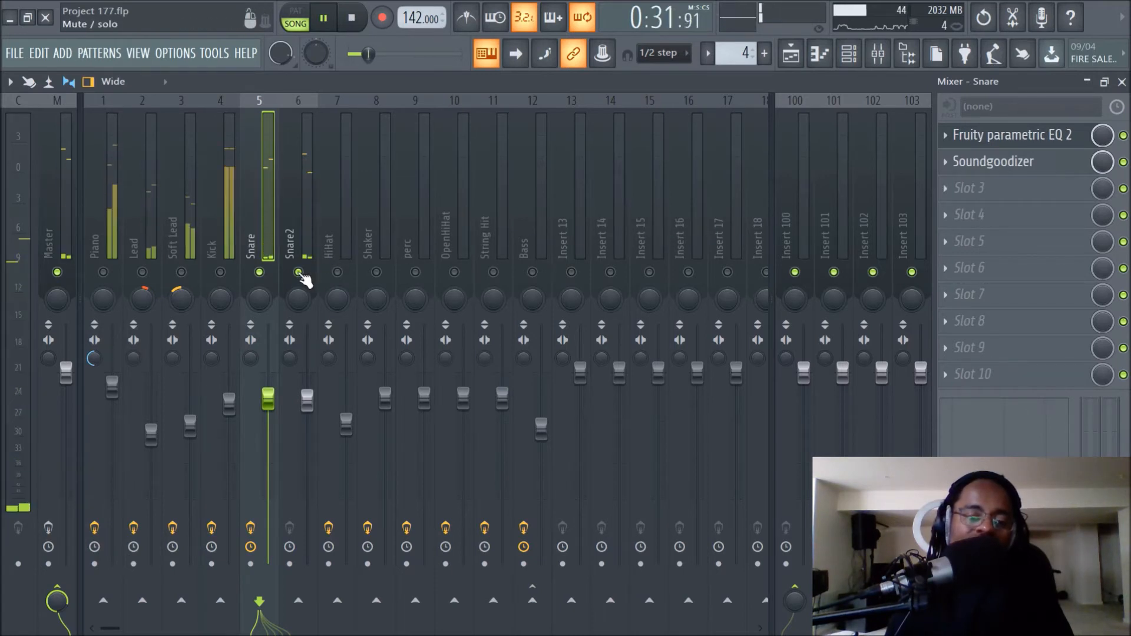
{"action": "key", "text": "space"}
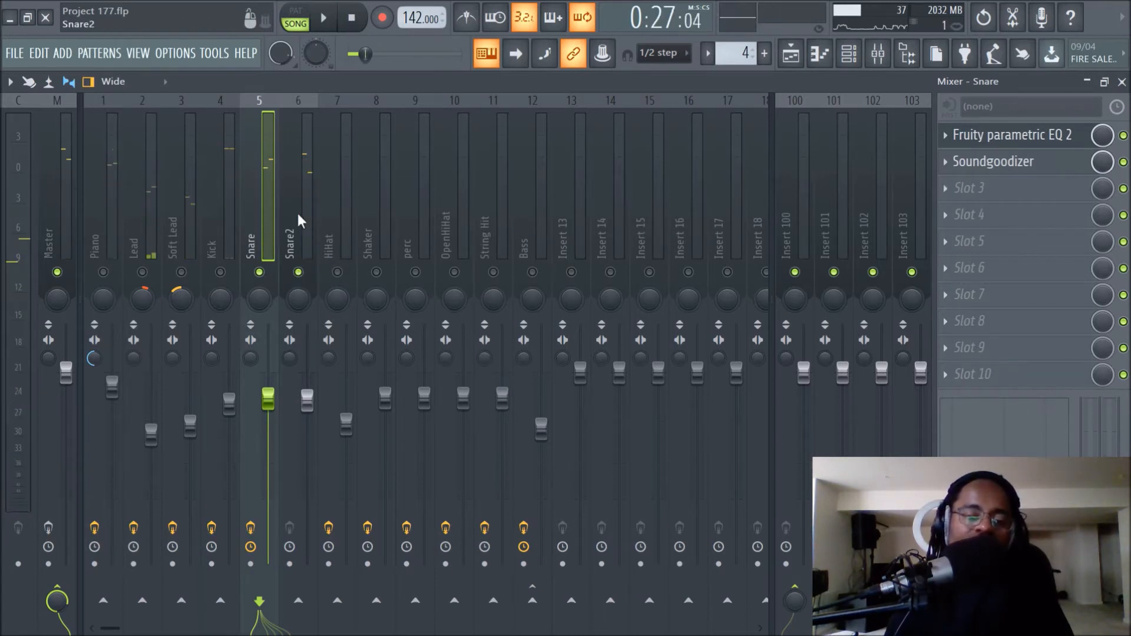
{"action": "left_click", "coordinate": [297, 189]}
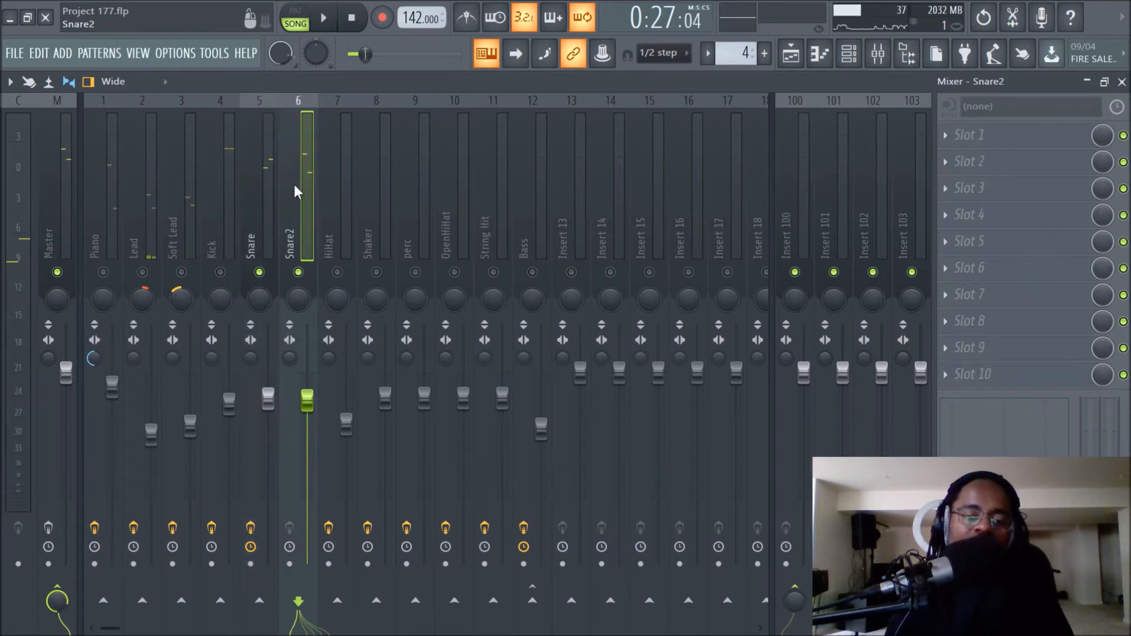
{"action": "right_click", "coordinate": [298, 272]}
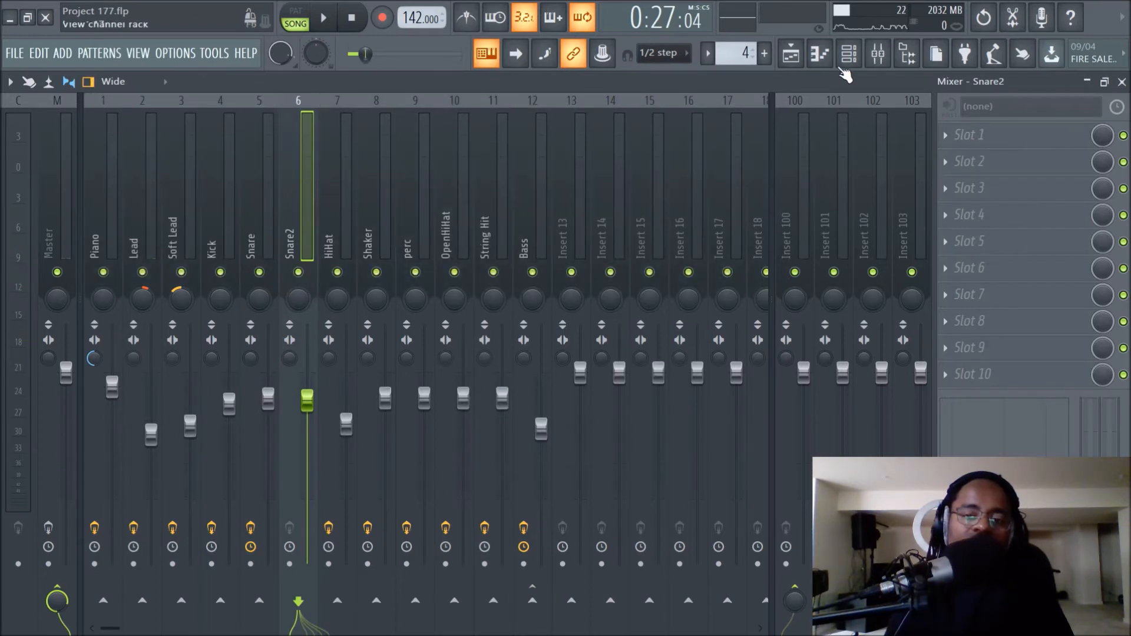
Return to the playlist and play the arrangement from bar 17 to hear the snares with the active tracks
{"action": "left_click", "coordinate": [793, 56]}
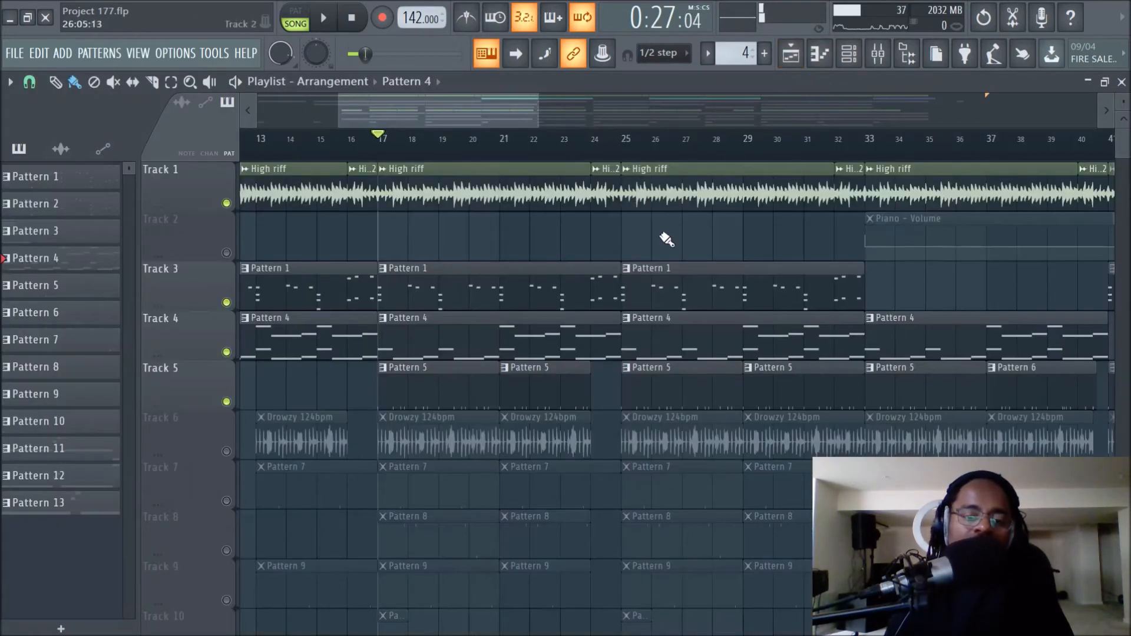
{"action": "key", "text": "space"}
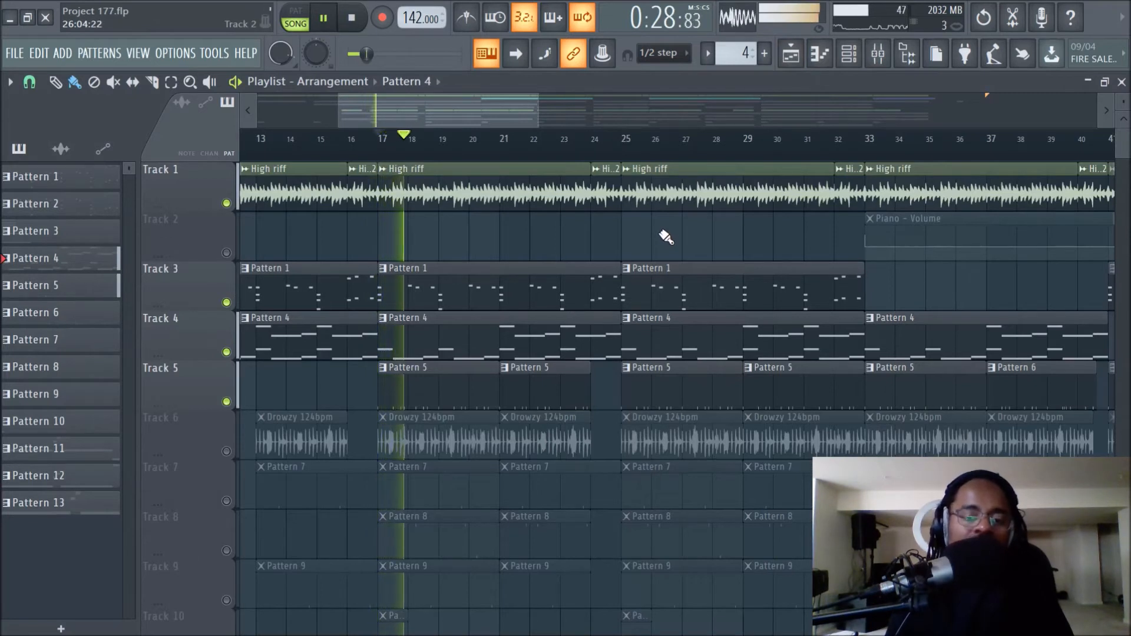
{"action": "key", "text": "space"}
{"action": "scroll", "coordinate": [550, 147], "scroll_direction": "down", "scroll_amount": 1}
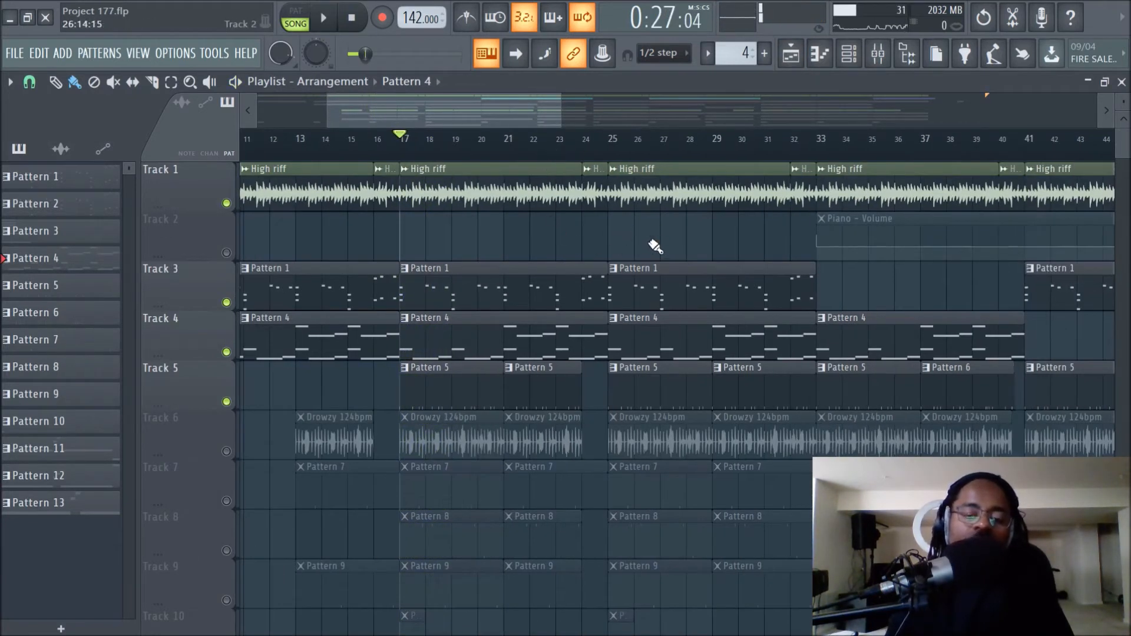
{"action": "scroll", "coordinate": [354, 391], "scroll_direction": "down", "scroll_amount": 1}
{"action": "scroll", "coordinate": [295, 404], "scroll_direction": "up", "scroll_amount": 1}
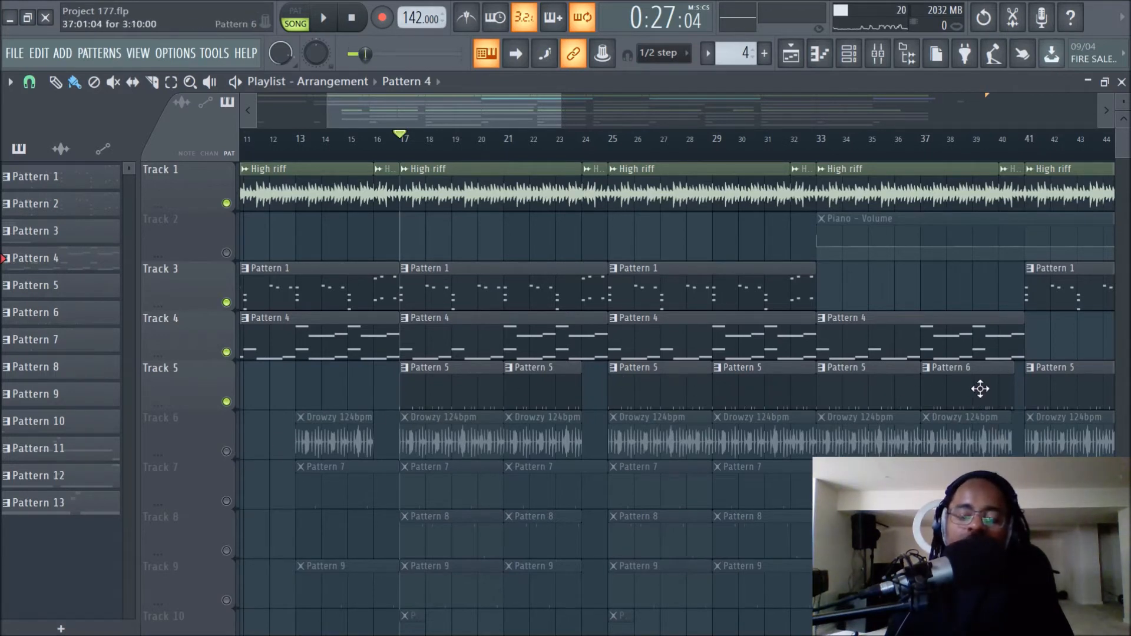
Unmute playlist Track 6 with the Drowzy 124bpm loop and play the arrangement briefly from bar 17
{"action": "left_click", "coordinate": [226, 451]}
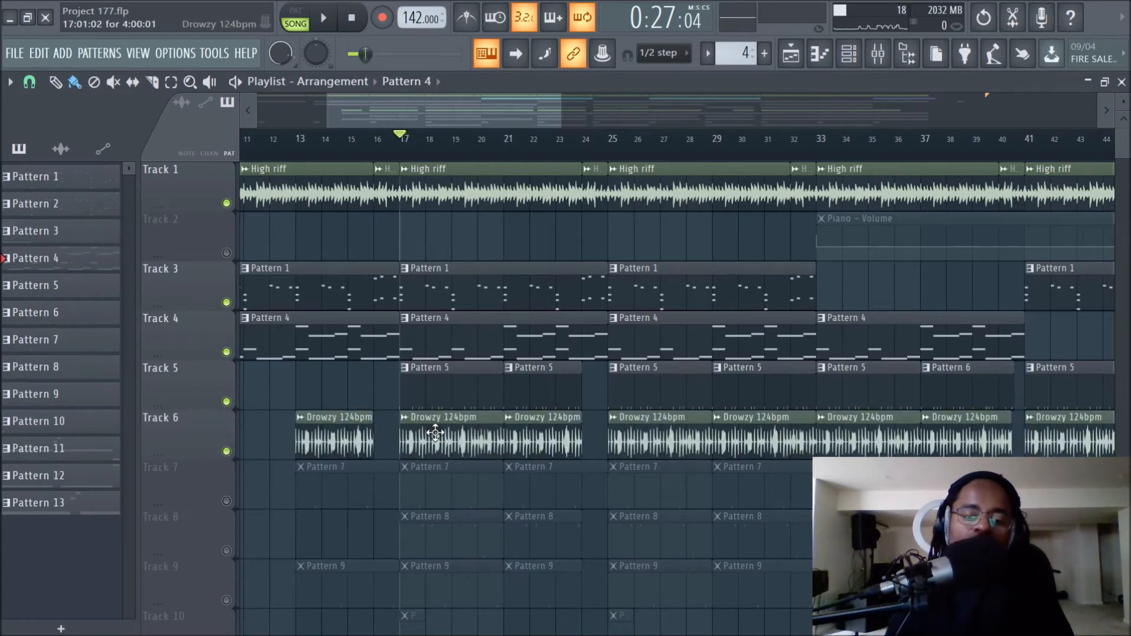
{"action": "key", "text": "space"}
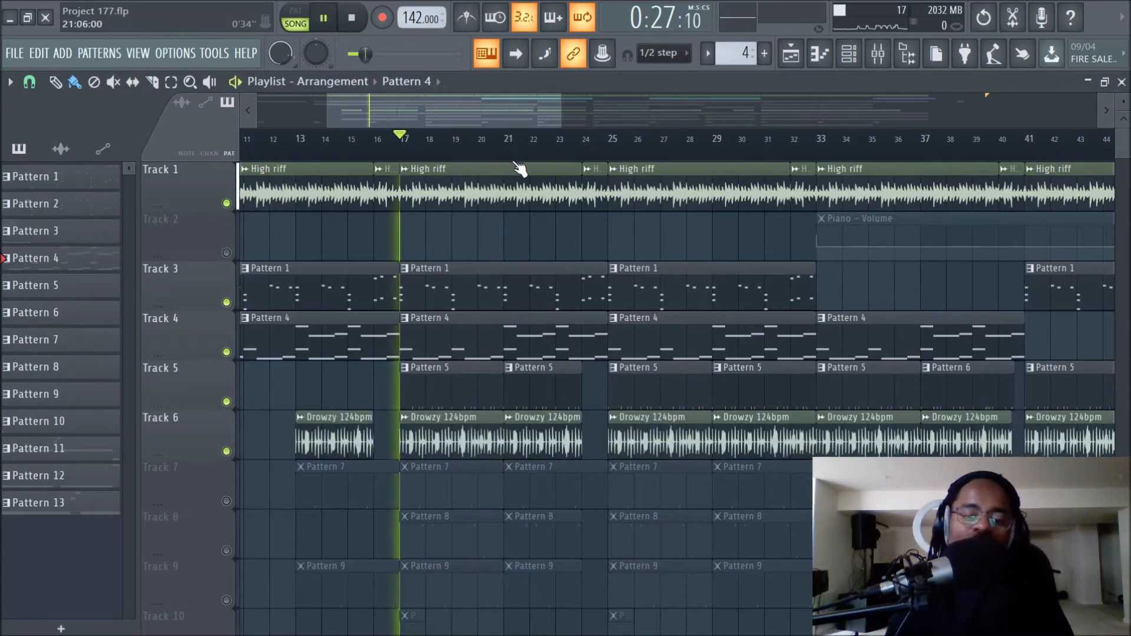
{"action": "key", "text": "space"}
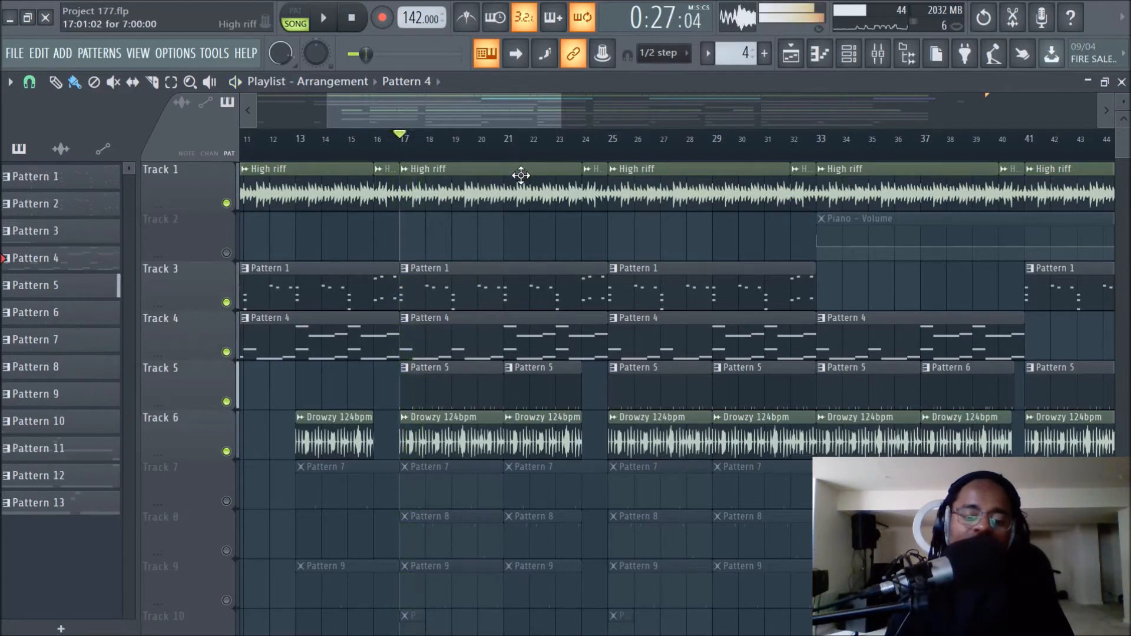
{"action": "scroll", "coordinate": [532, 158], "scroll_direction": "up", "scroll_amount": 2}
{"action": "scroll", "coordinate": [532, 158], "scroll_direction": "down", "scroll_amount": 2}
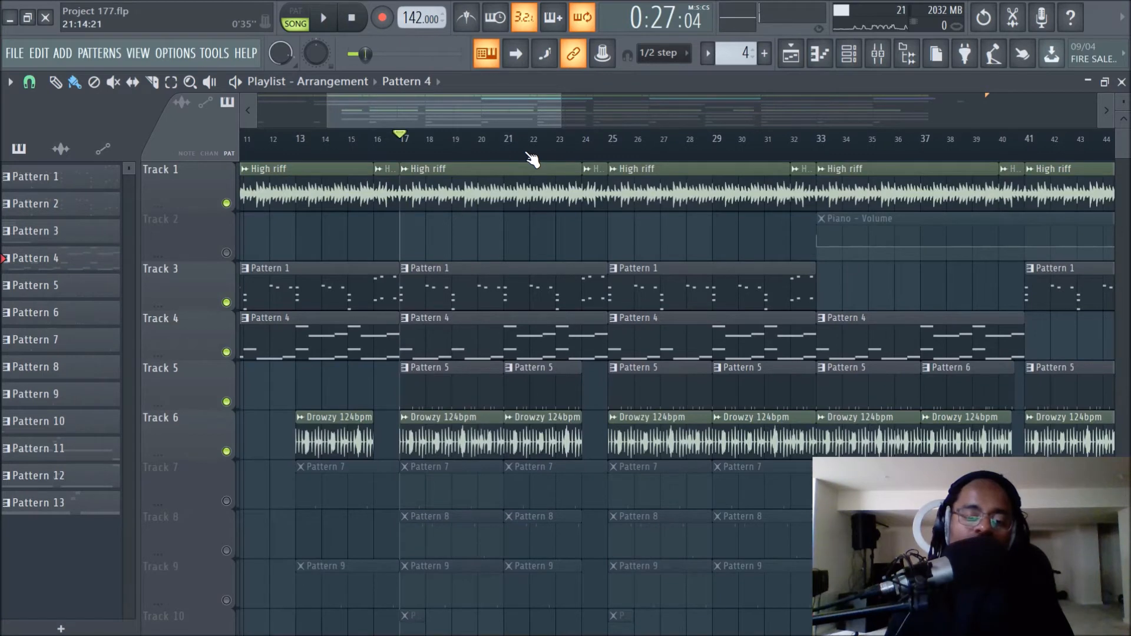
Inspect the HiHat mixer track's Fruity parametric EQ 2 curve during playback, close it, and stop the song in the playlist
{"action": "key", "text": "space"}
{"action": "left_click", "coordinate": [878, 53]}
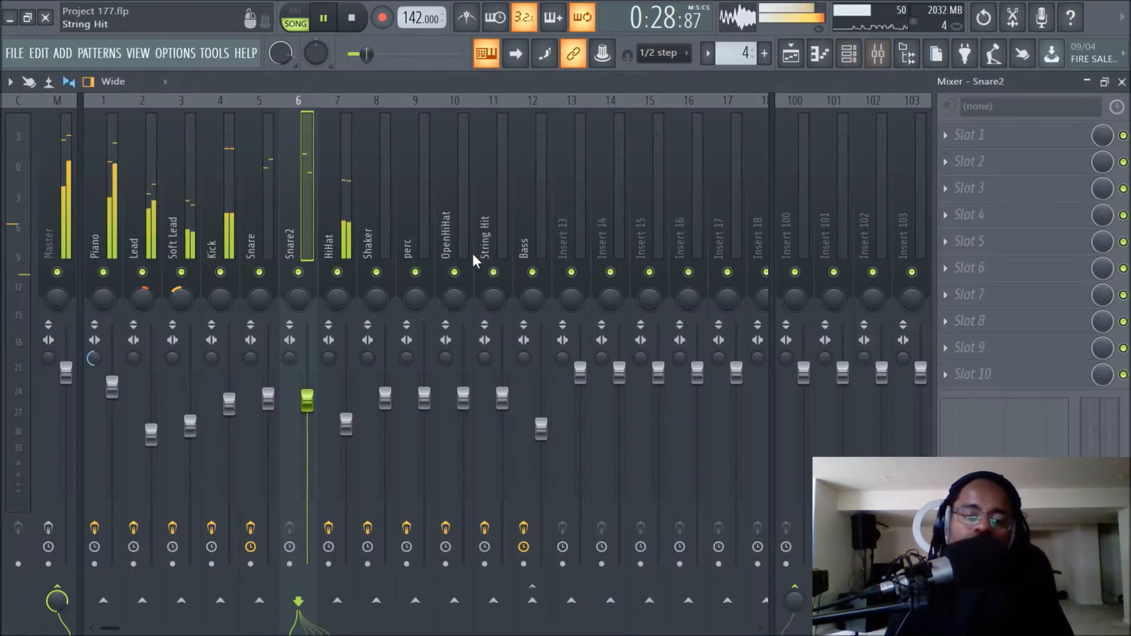
{"action": "left_click", "coordinate": [333, 199]}
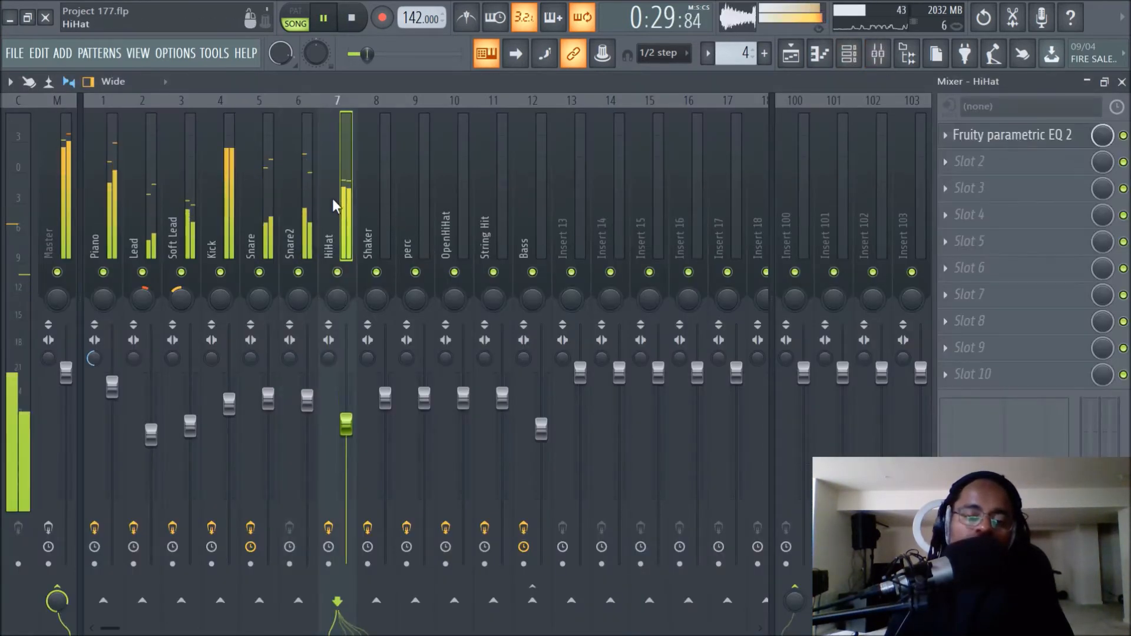
{"action": "left_click", "coordinate": [991, 144]}
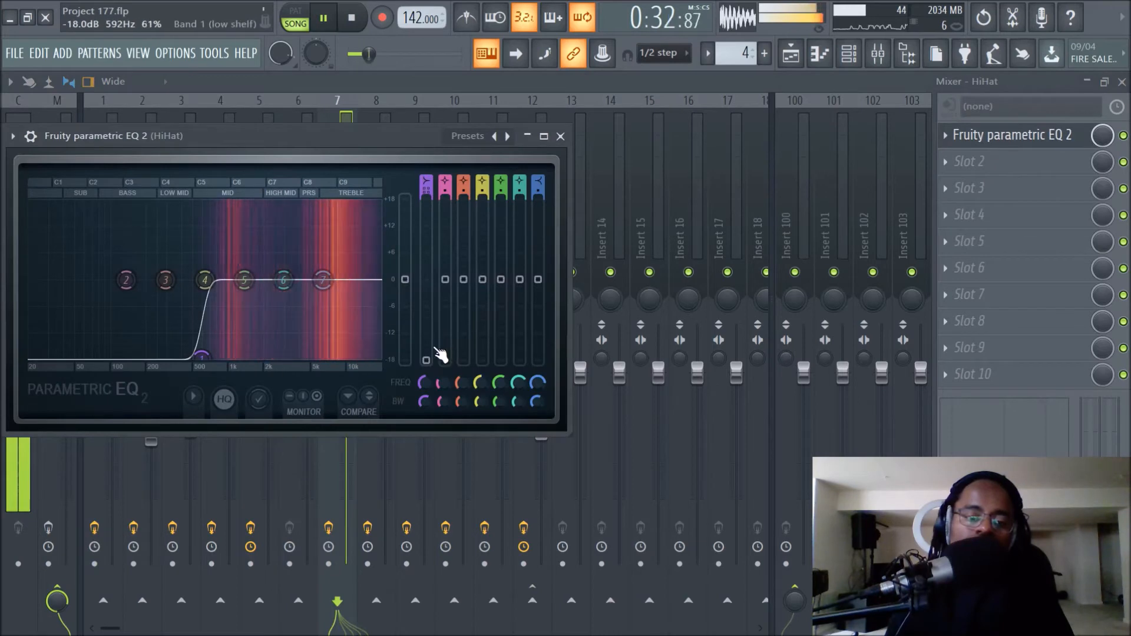
{"action": "left_click", "coordinate": [561, 136]}
{"action": "left_click", "coordinate": [791, 53]}
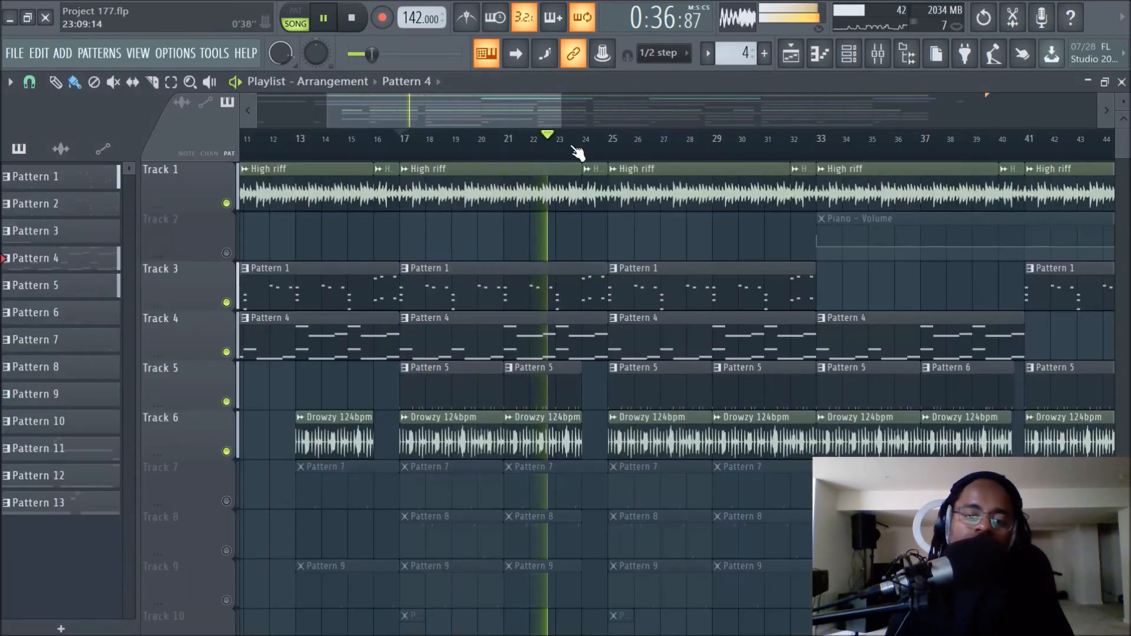
{"action": "scroll", "coordinate": [577, 153], "scroll_direction": "down", "scroll_amount": 1}
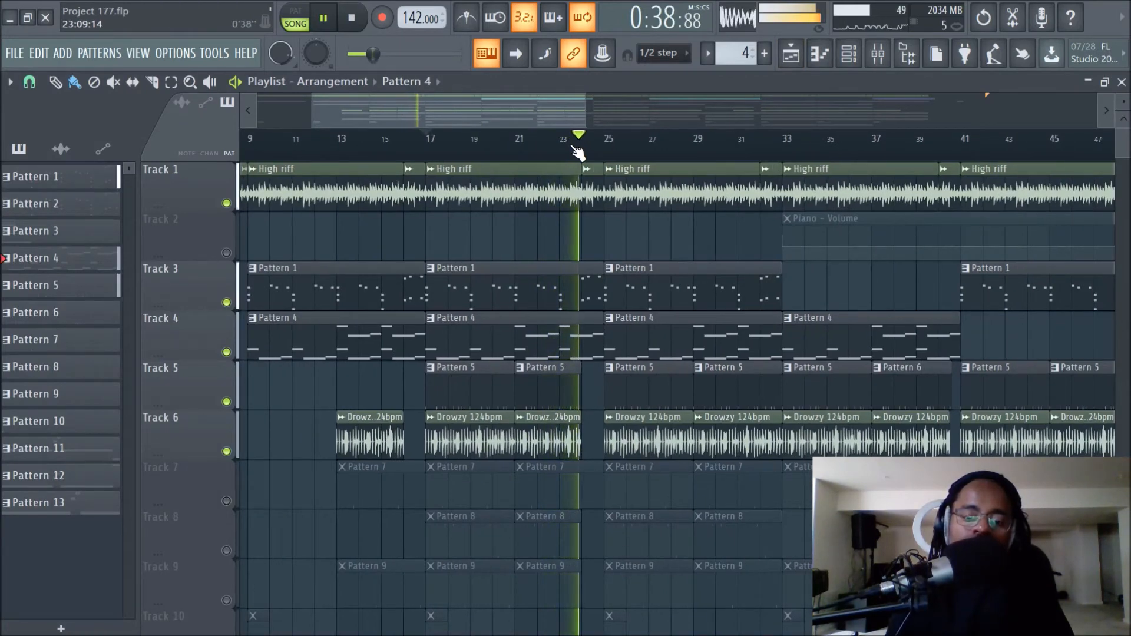
{"action": "key", "text": "space"}
Unmute playlist Track 7 with the Pattern 7 clips and listen to it in the arrangement while checking the mixer levels
{"action": "scroll", "coordinate": [544, 319], "scroll_direction": "down", "scroll_amount": 1}
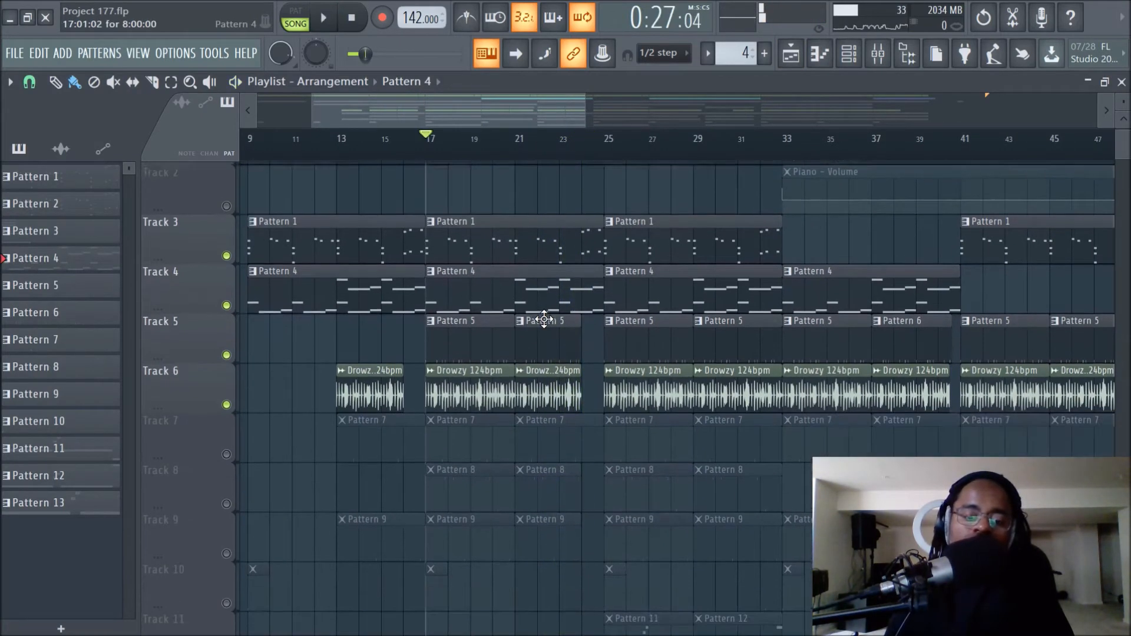
{"action": "left_click", "coordinate": [226, 451]}
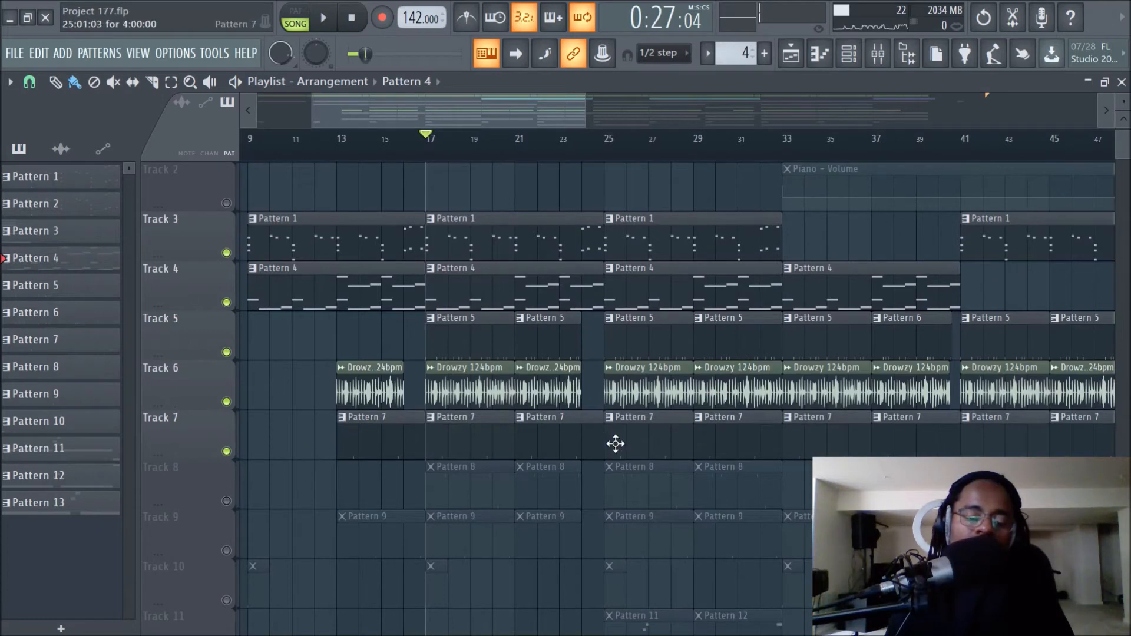
{"action": "scroll", "coordinate": [571, 156], "scroll_direction": "up", "scroll_amount": 2}
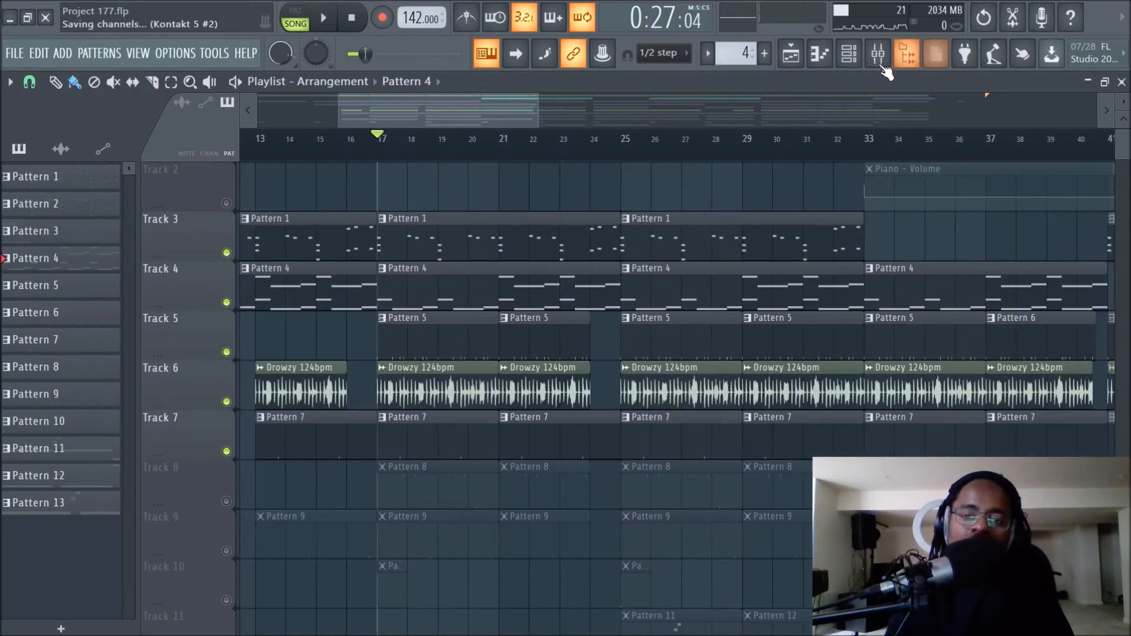
{"action": "left_click", "coordinate": [879, 56]}
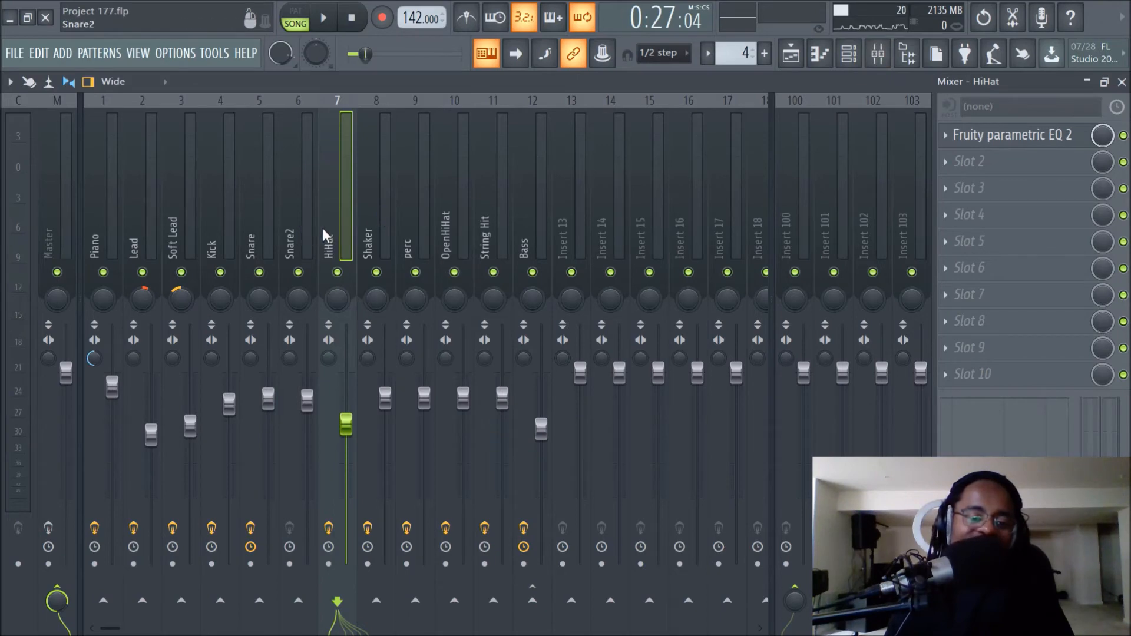
{"action": "key", "text": "space"}
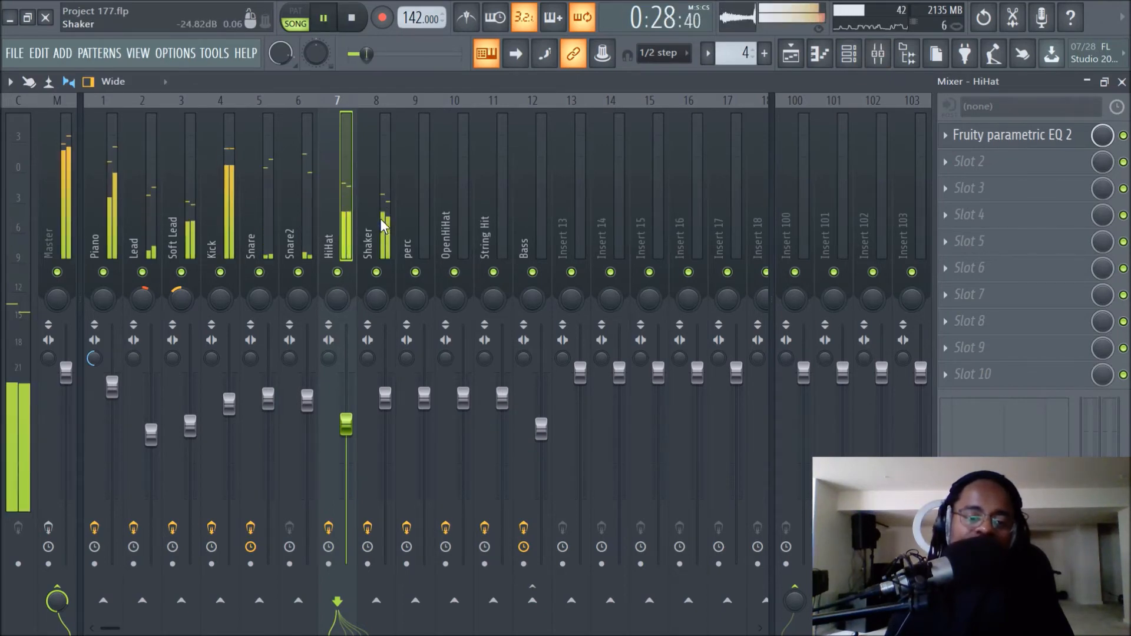
{"action": "left_click", "coordinate": [790, 55]}
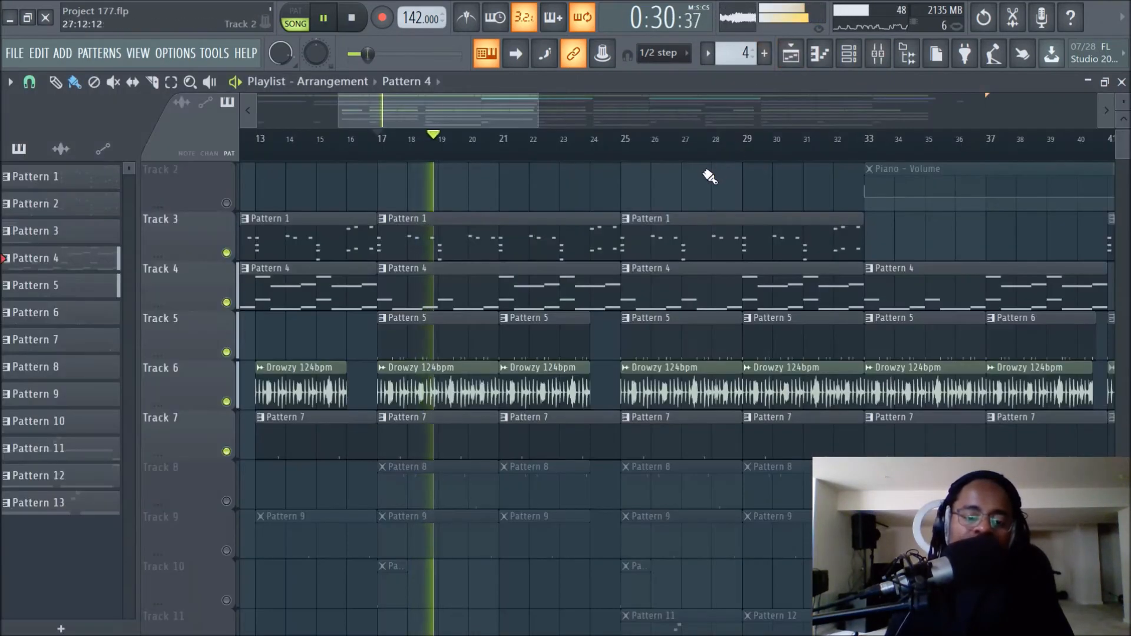
{"action": "key", "text": "space"}
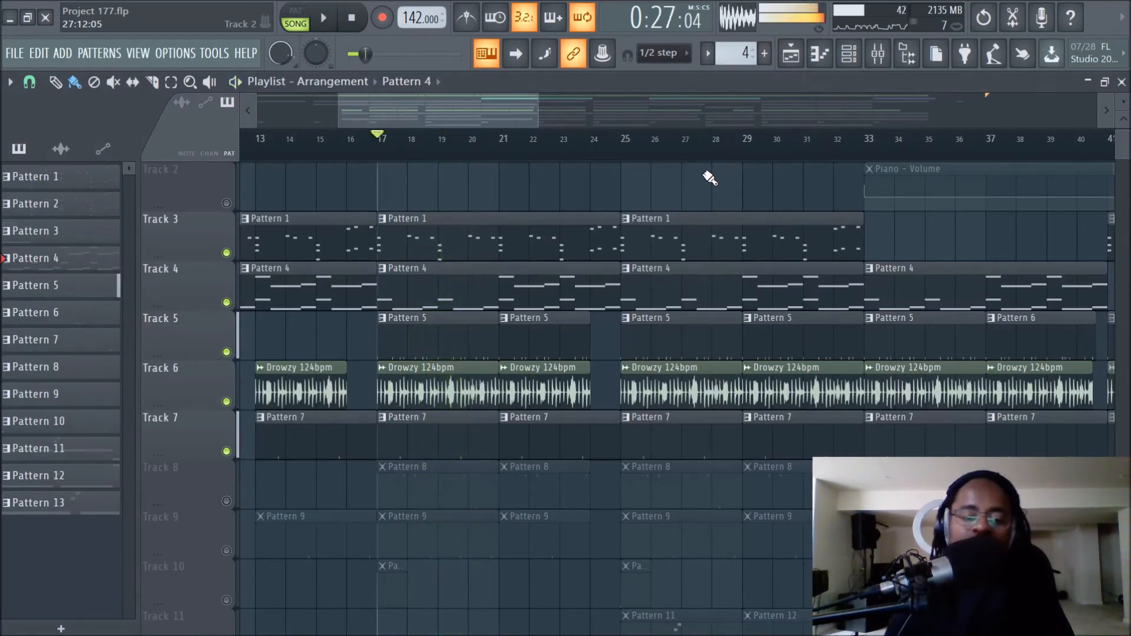
Unmute playlist Track 8 with the Pattern 8 clips and play the arrangement from bar 17
{"action": "left_click", "coordinate": [226, 501]}
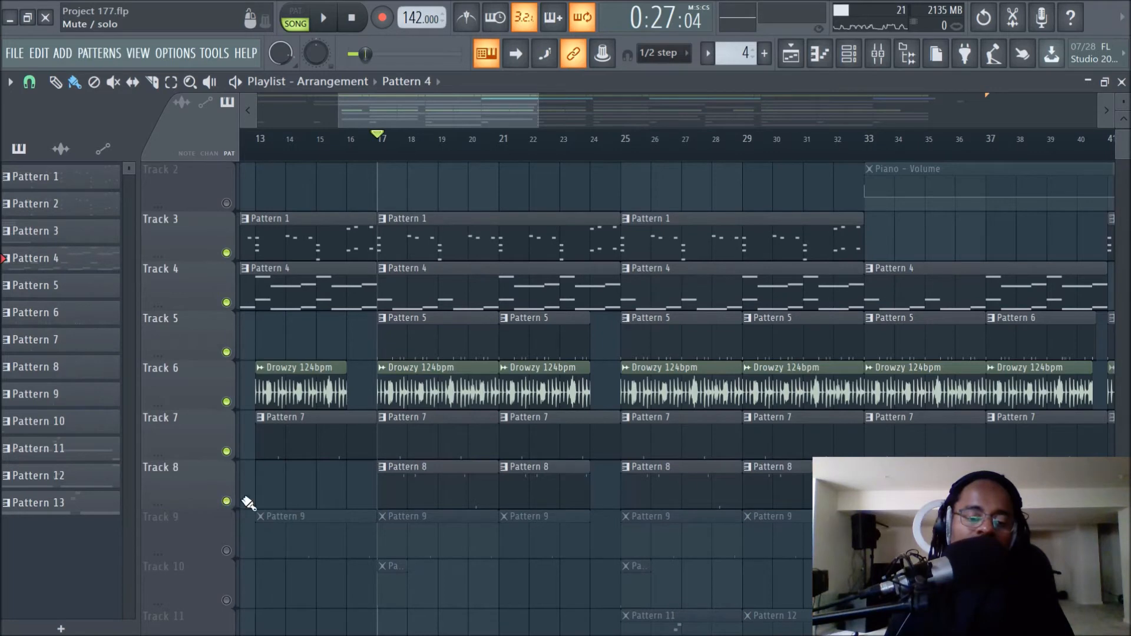
{"action": "left_click", "coordinate": [878, 54]}
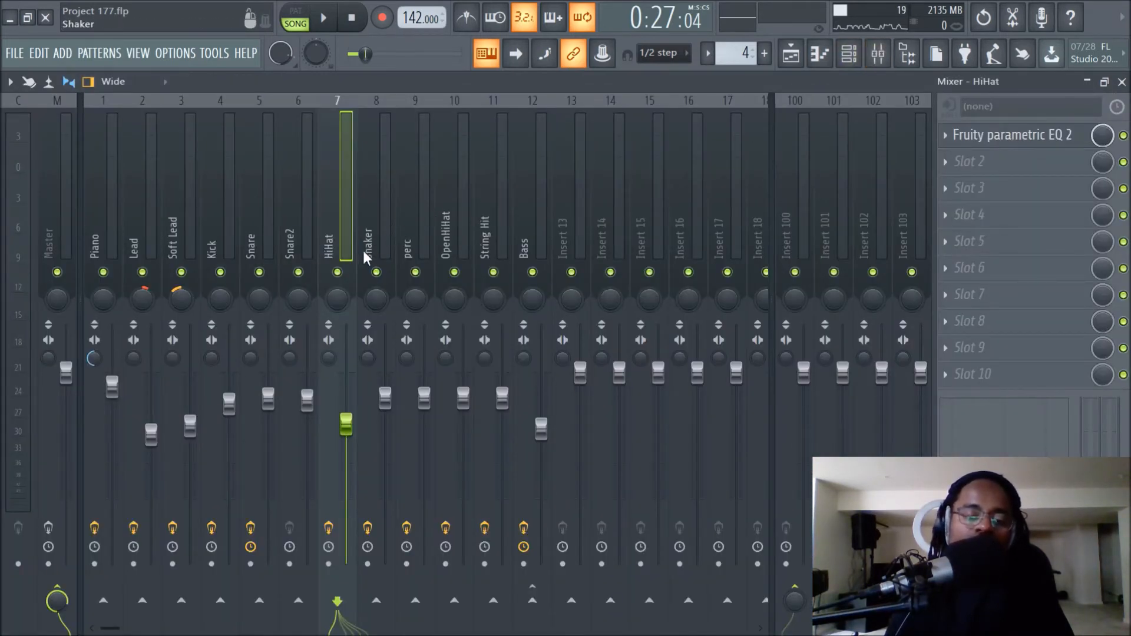
{"action": "key", "text": "space"}
{"action": "left_click", "coordinate": [789, 62]}
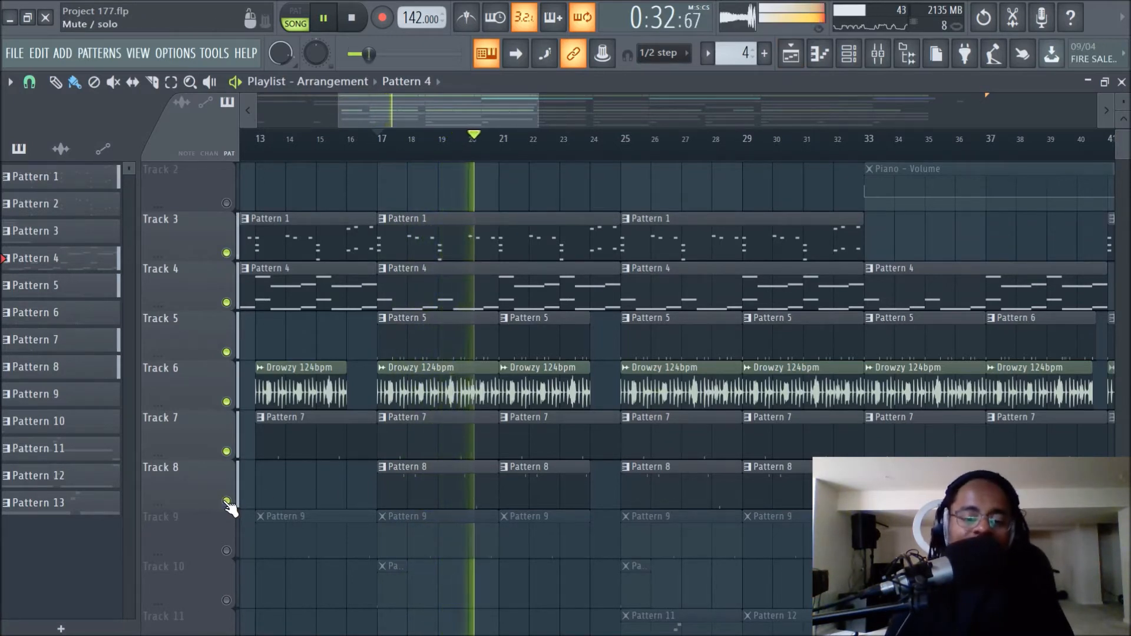
{"action": "key", "text": "space"}
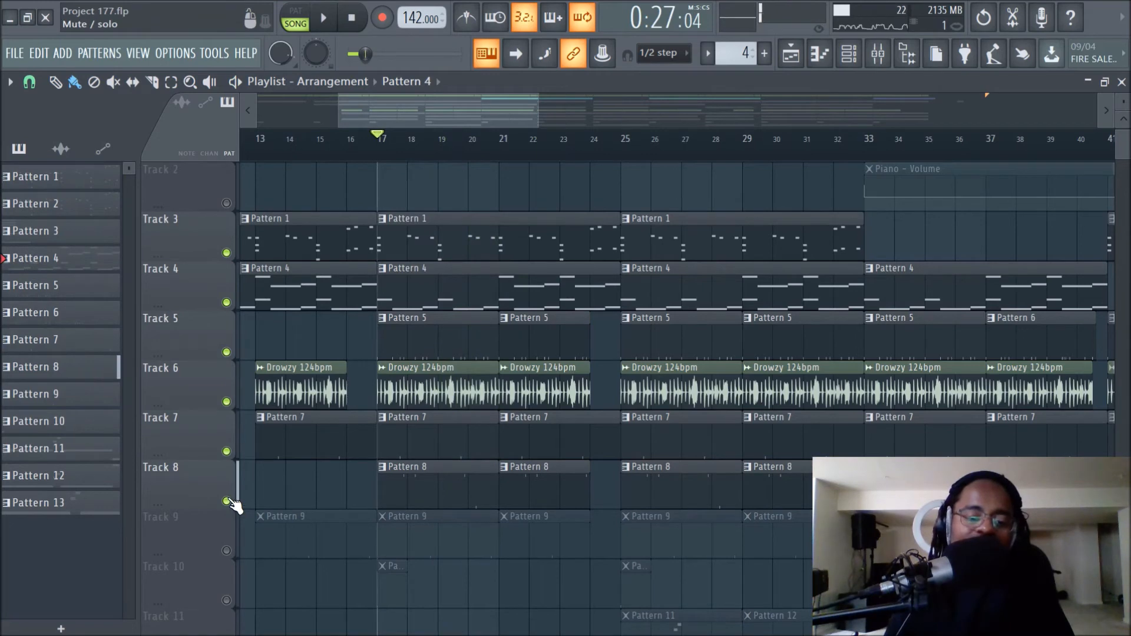
Solo the perc mixer track, listen to it on its own, and unsolo it again
{"action": "left_click", "coordinate": [864, 58]}
{"action": "left_click", "coordinate": [863, 58]}
{"action": "left_click", "coordinate": [876, 55]}
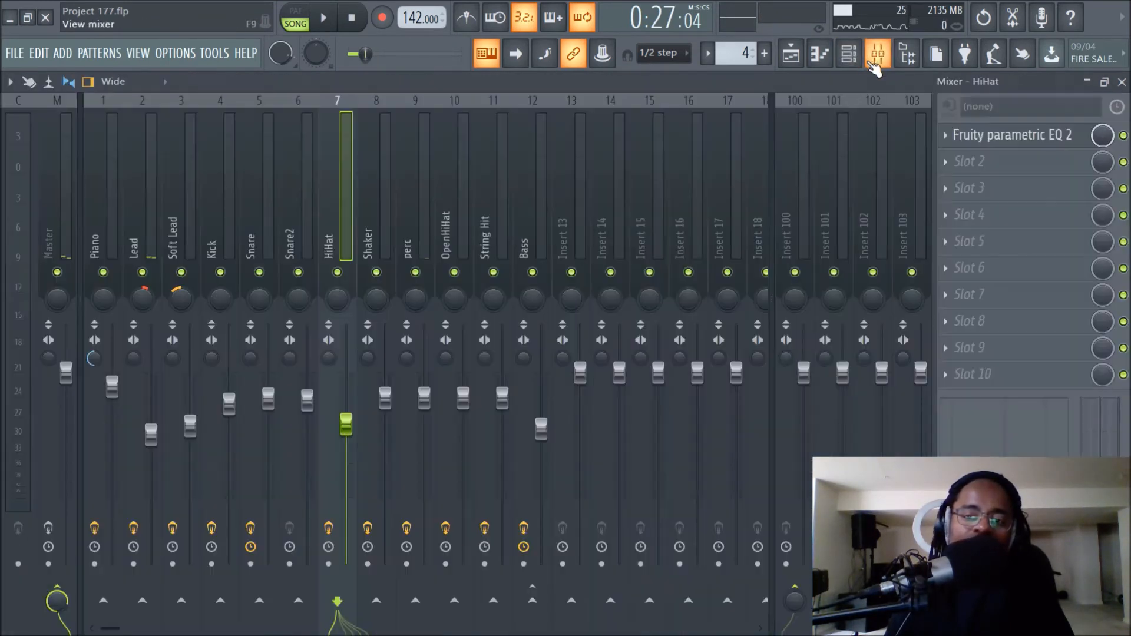
{"action": "right_click", "coordinate": [415, 271]}
{"action": "key", "text": "space"}
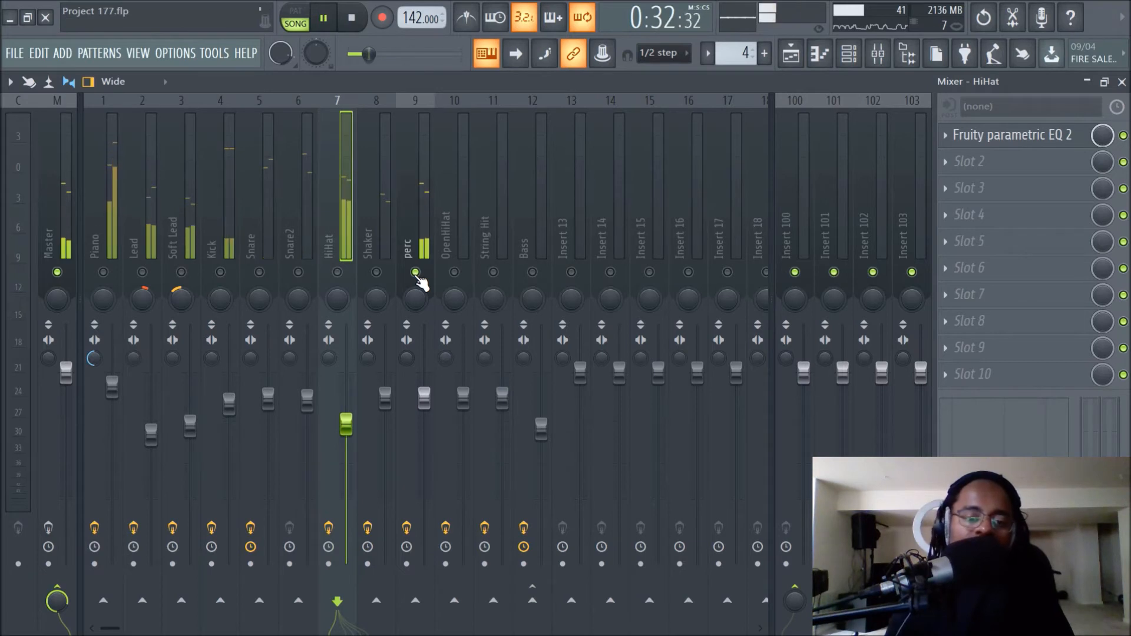
{"action": "key", "text": "space"}
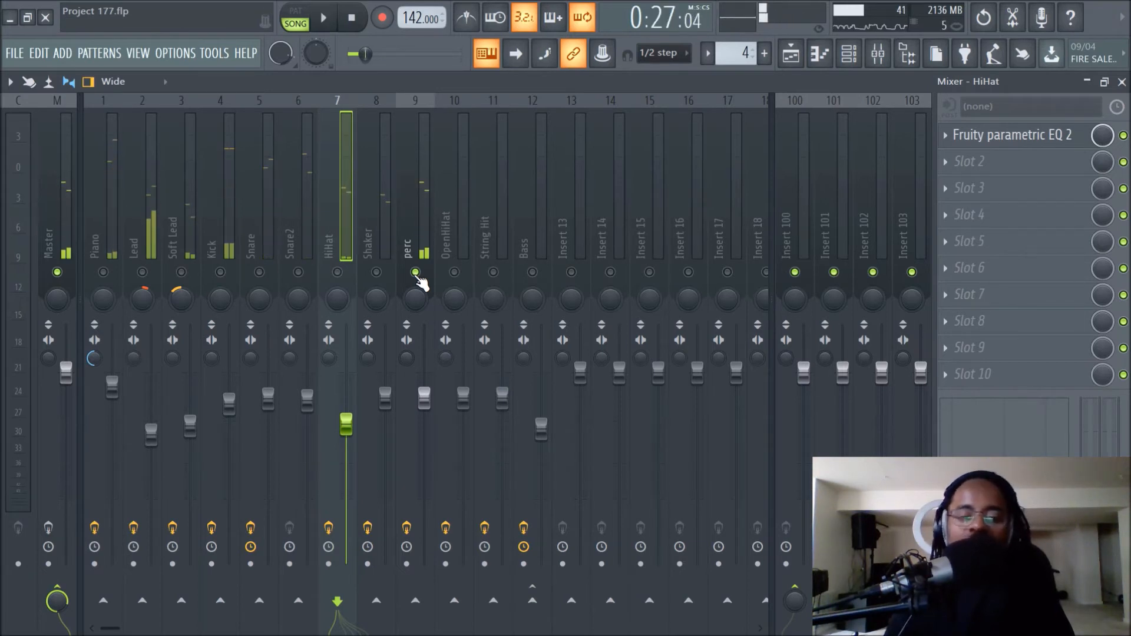
{"action": "right_click", "coordinate": [415, 273]}
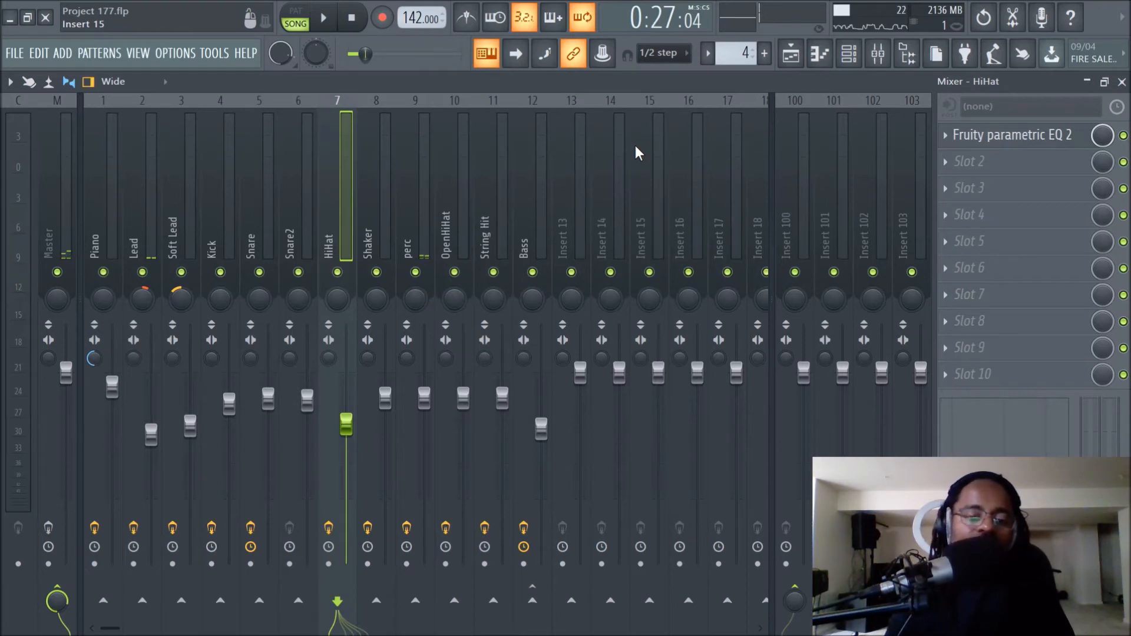
Play the arrangement from bar 17, watch the Pattern 8 clips in the playlist, and stop playback
{"action": "key", "text": "space"}
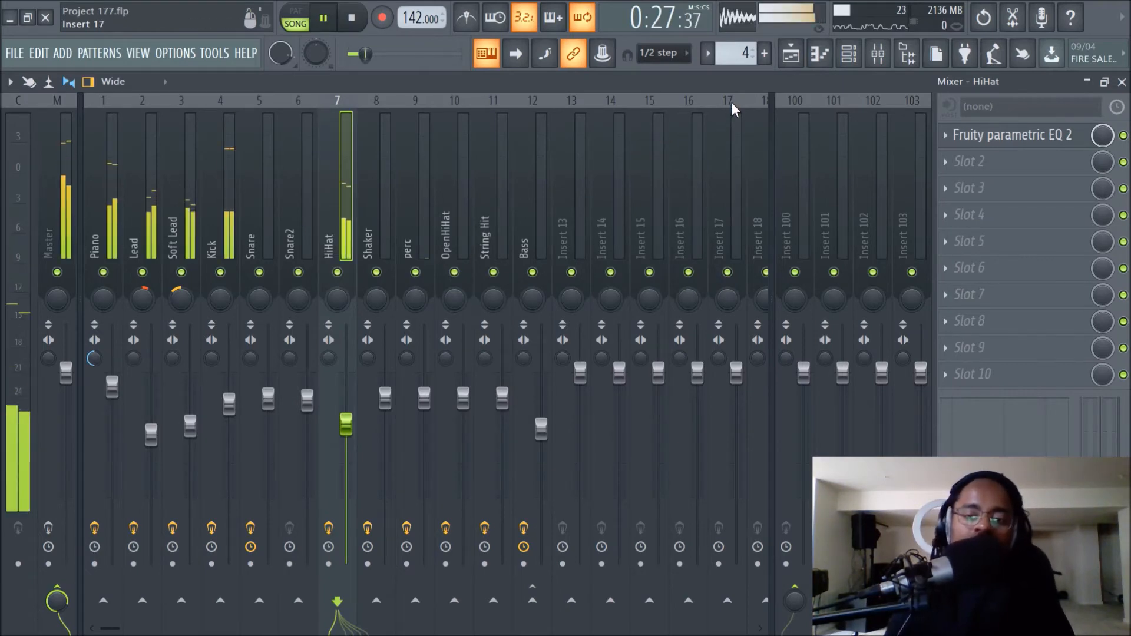
{"action": "left_click", "coordinate": [793, 59]}
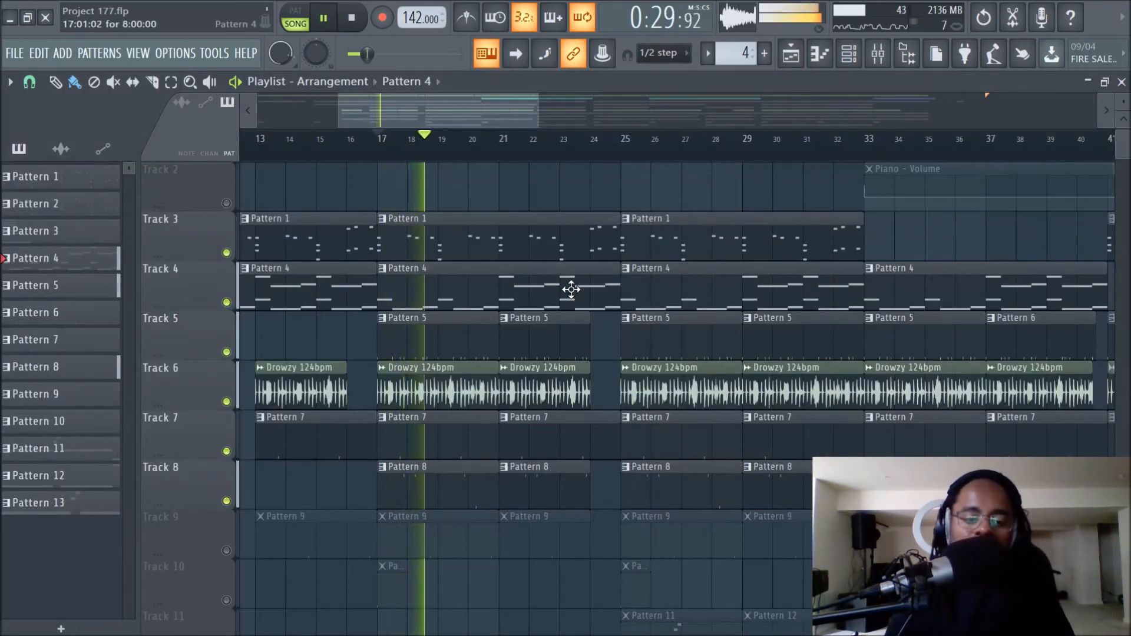
{"action": "scroll", "coordinate": [566, 296], "scroll_direction": "down", "scroll_amount": 1}
{"action": "scroll", "coordinate": [566, 296], "scroll_direction": "down", "scroll_amount": 1}
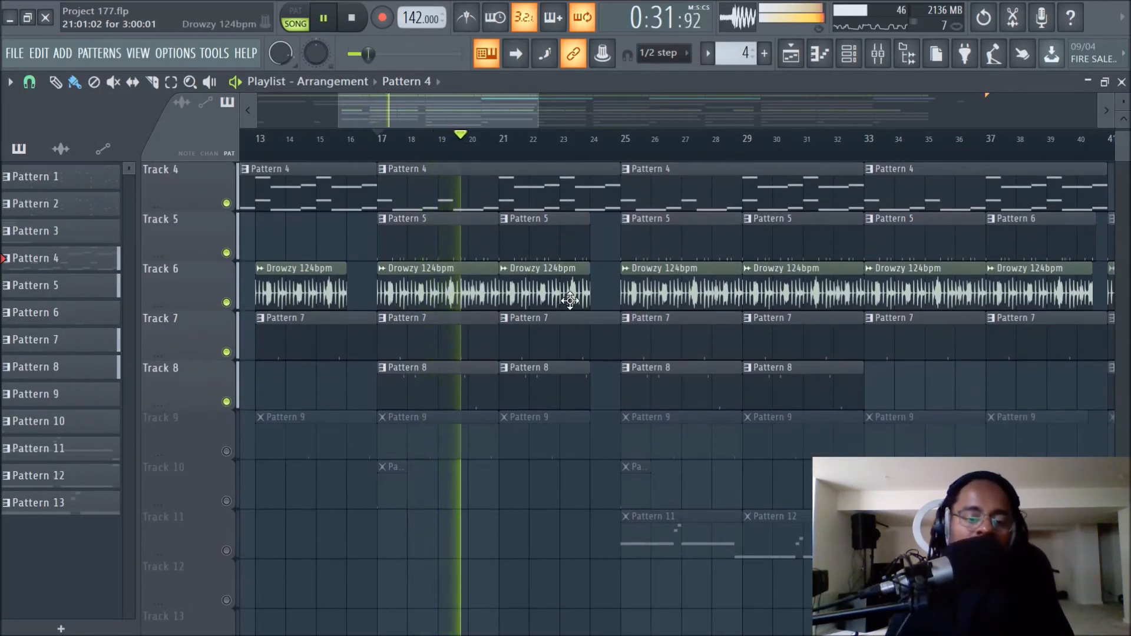
{"action": "key", "text": "space"}
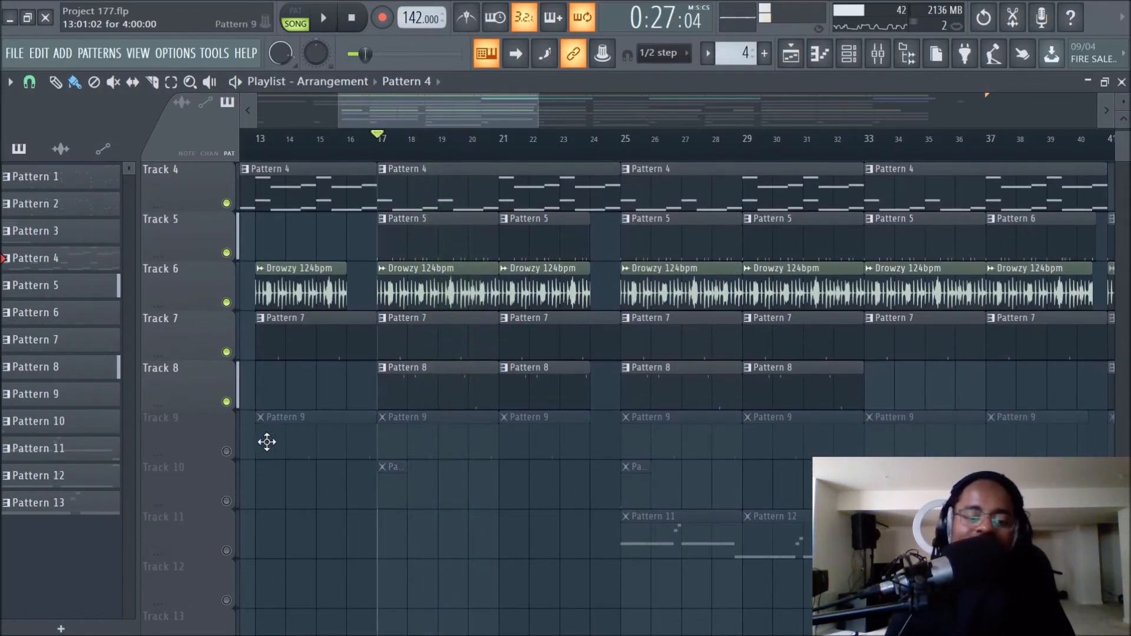
Unmute playlist Track 9 with the Pattern 9 clips and listen to it from bar 17 while checking the mixer levels
{"action": "left_click", "coordinate": [227, 451]}
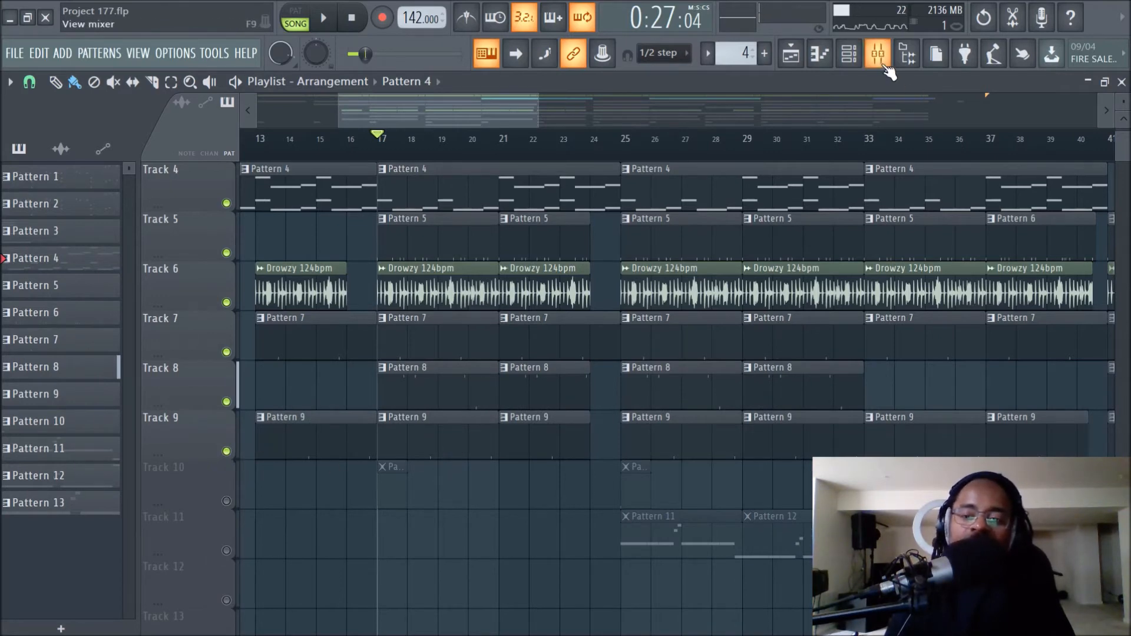
{"action": "left_click", "coordinate": [881, 59]}
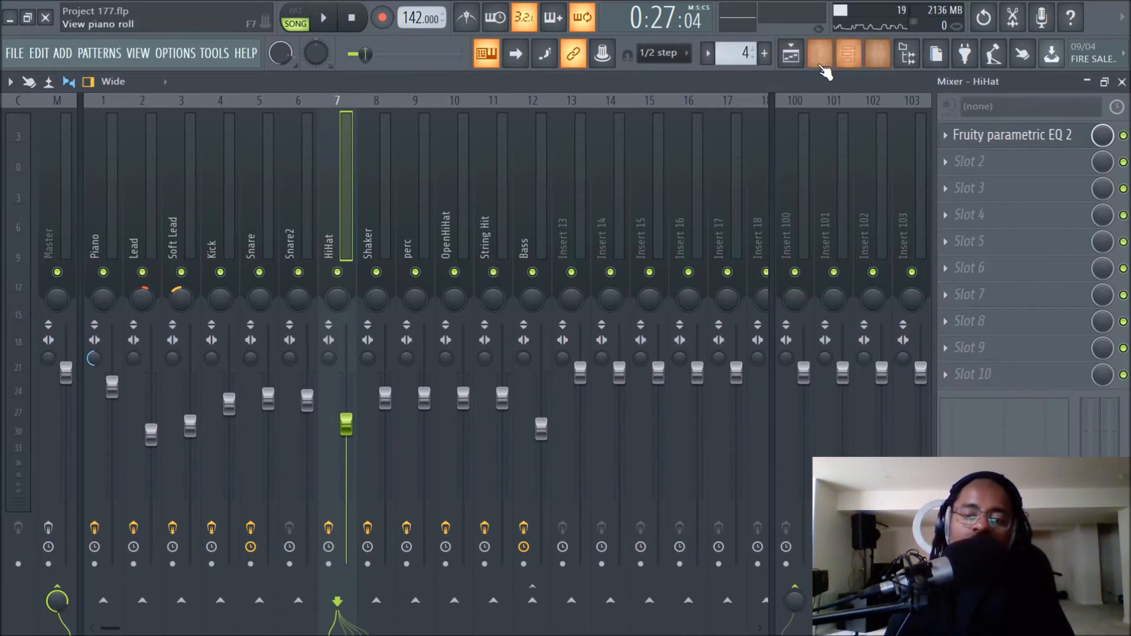
{"action": "key", "text": "space"}
{"action": "left_click", "coordinate": [791, 53]}
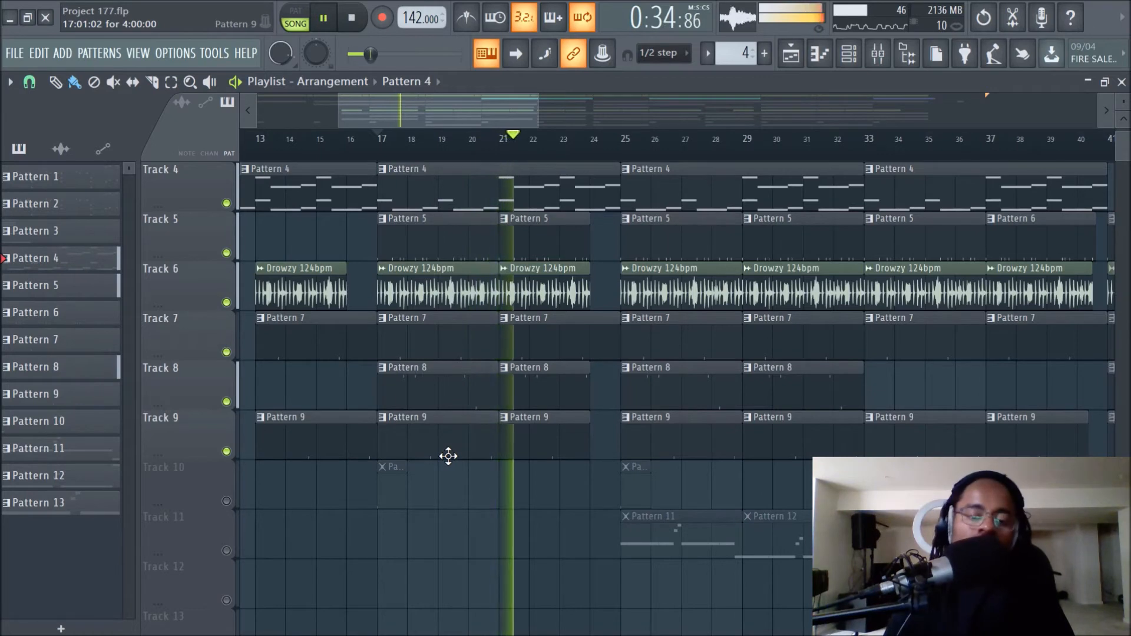
{"action": "key", "text": "space"}
Unmute playlist Track 10 and listen to the String Hit in the arrangement while watching the mixer
{"action": "left_click", "coordinate": [226, 502]}
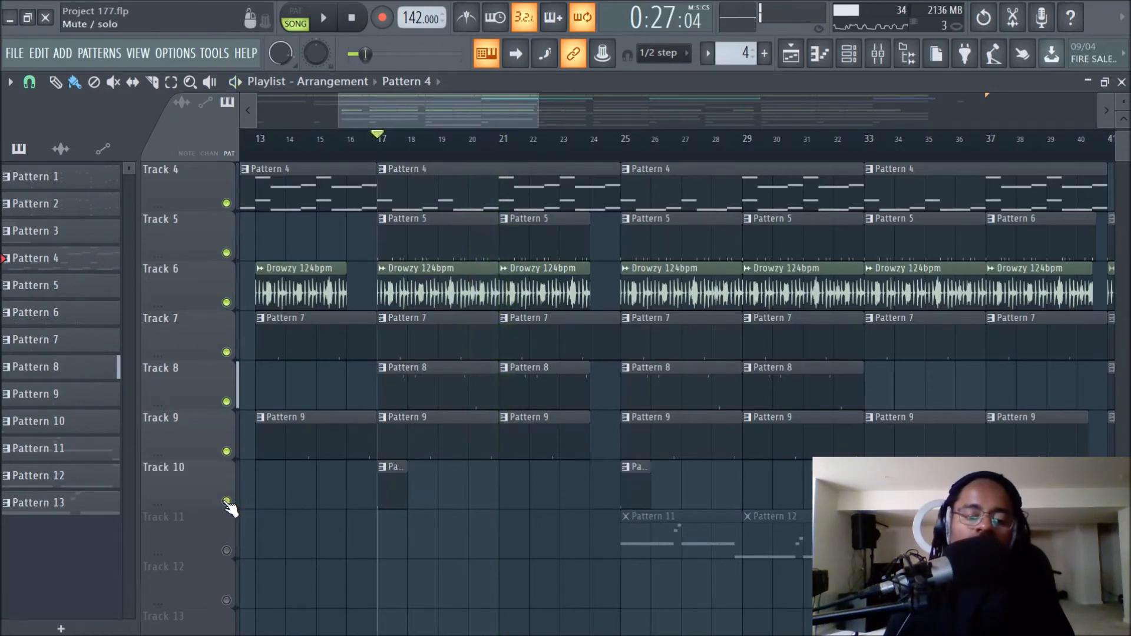
{"action": "left_click", "coordinate": [888, 62]}
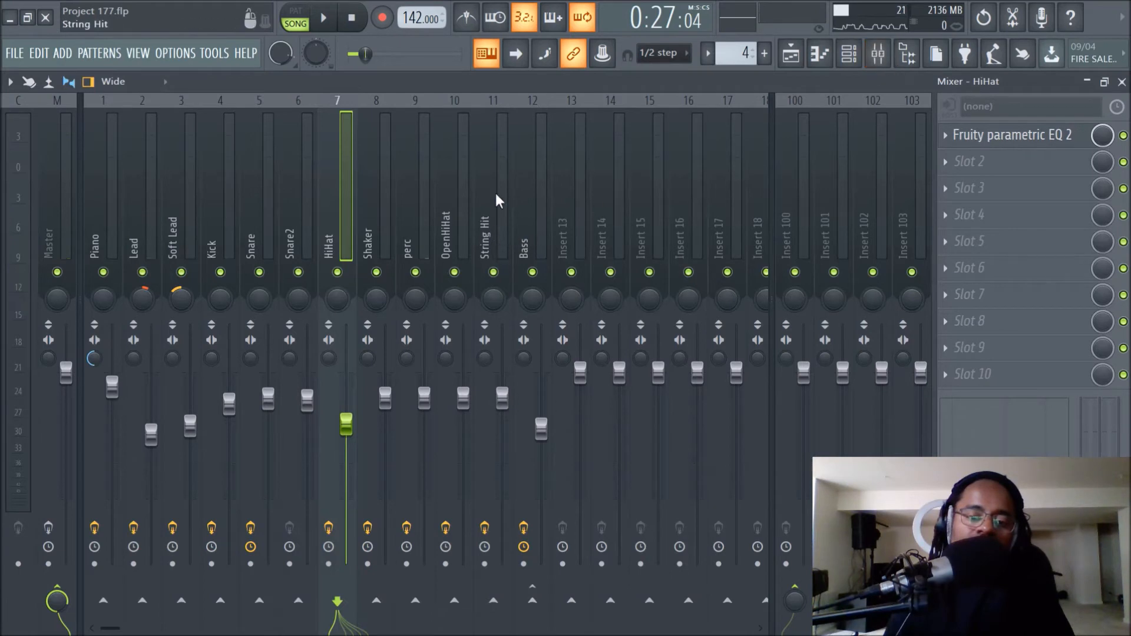
{"action": "key", "text": "space"}
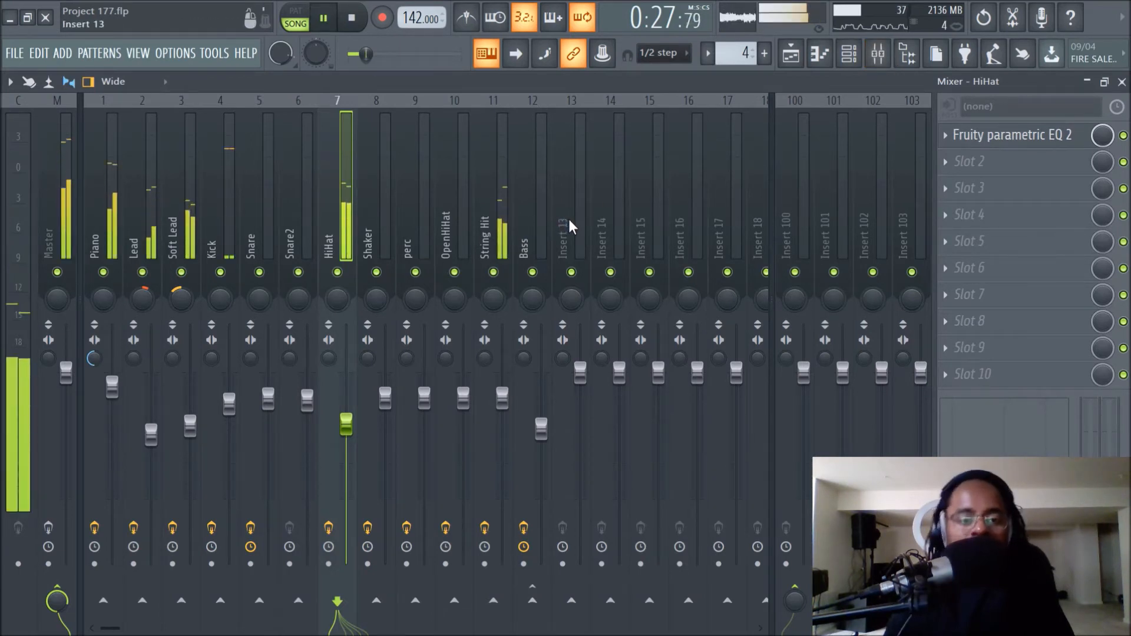
{"action": "key", "text": "space"}
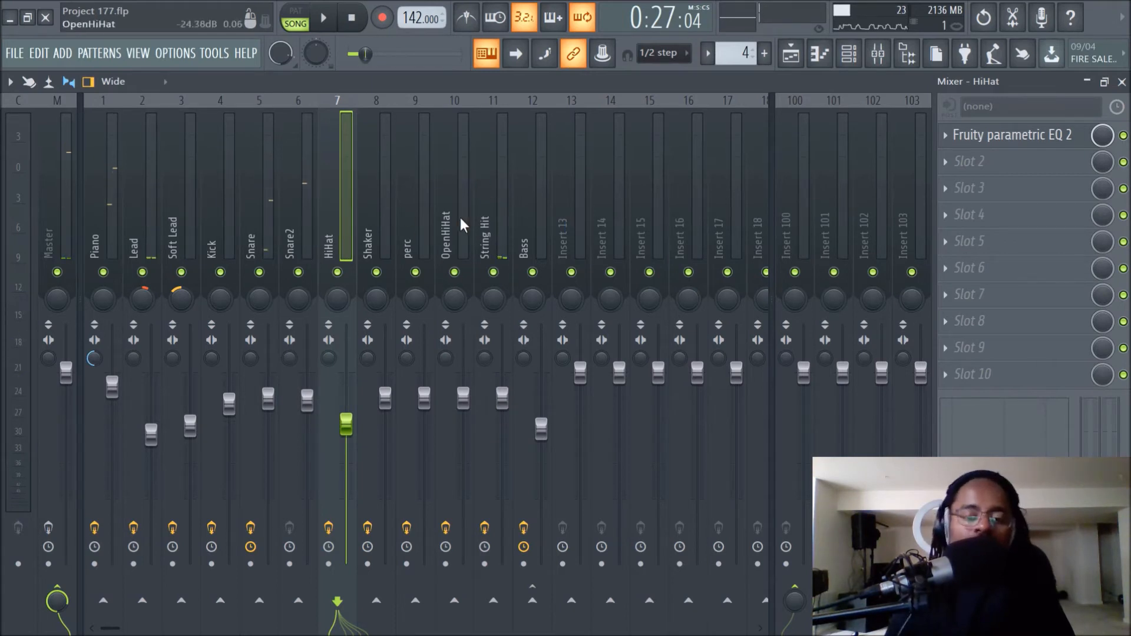
Open the String Stab 3 channel's sampler settings from the channel rack
{"action": "left_click", "coordinate": [851, 54]}
{"action": "left_click_drag", "start_coordinate": [609, 284], "coordinate": [665, 146]}
{"action": "scroll", "coordinate": [618, 276], "scroll_direction": "down", "scroll_amount": 3}
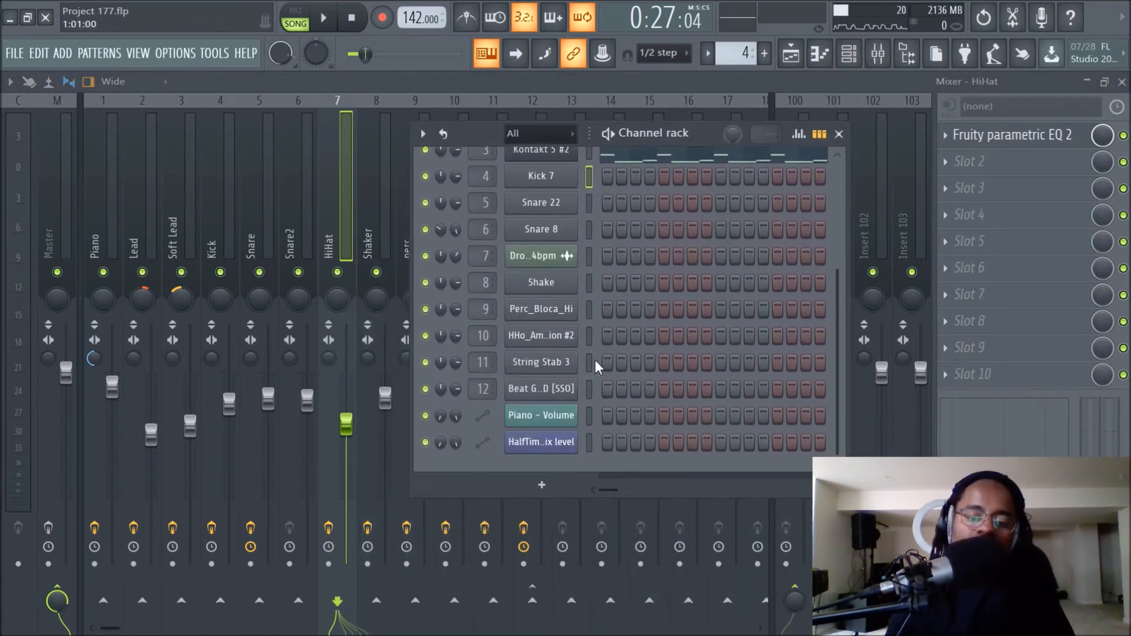
{"action": "left_click", "coordinate": [545, 367]}
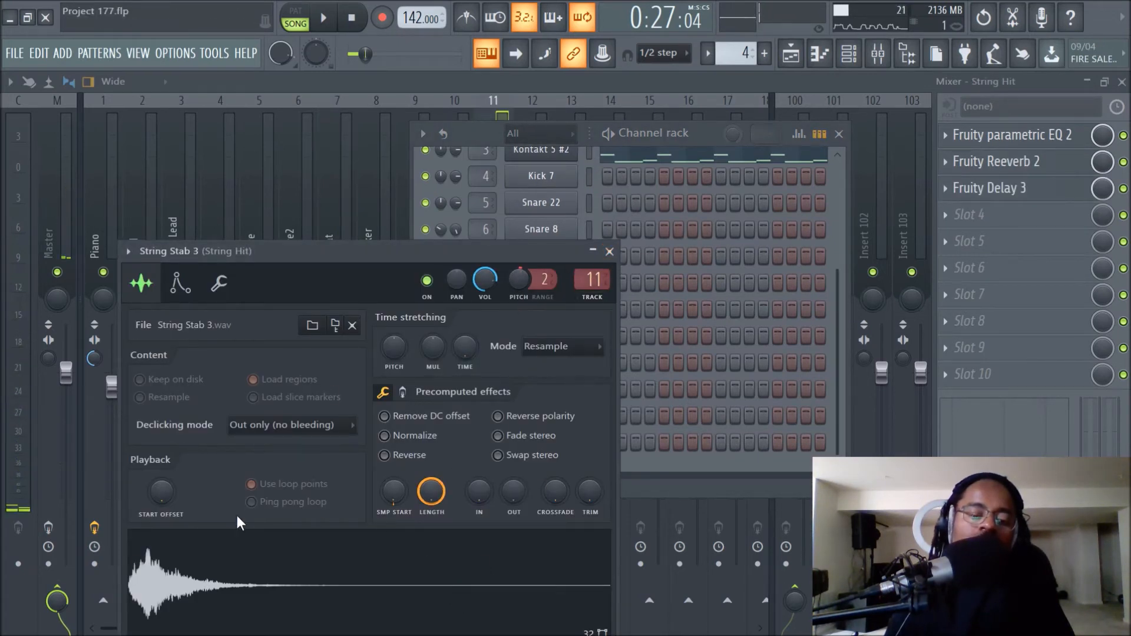
Open the String Stab 3 sample in Edison, detect its pitch regions, and close the editor
{"action": "right_click", "coordinate": [335, 560]}
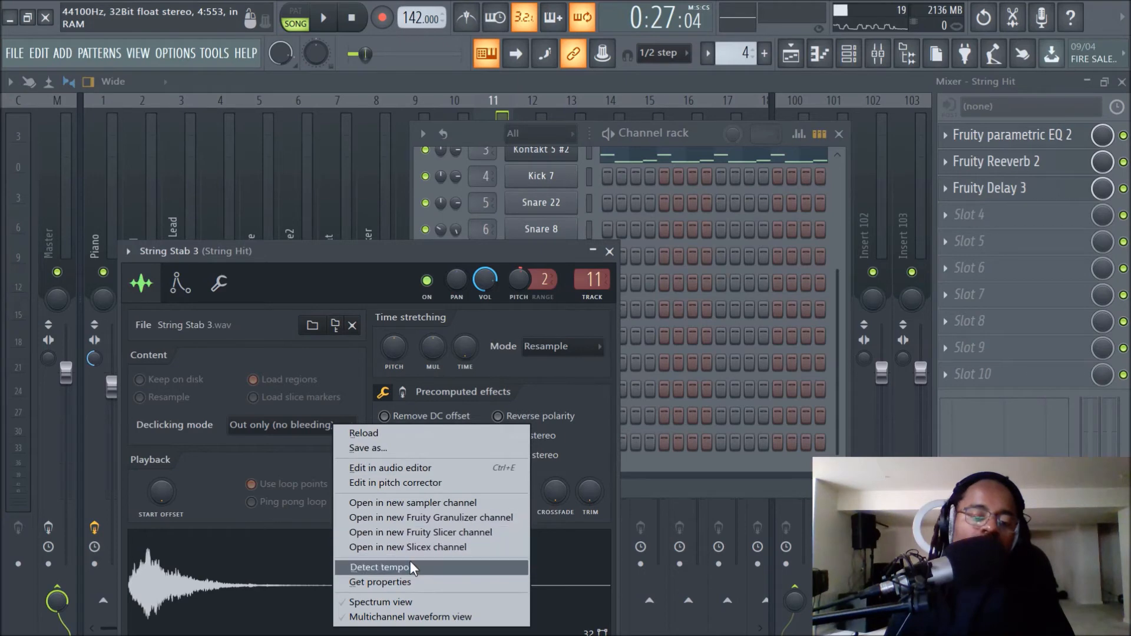
{"action": "left_click", "coordinate": [422, 468]}
{"action": "left_click_drag", "start_coordinate": [465, 253], "coordinate": [489, 97]}
{"action": "left_click", "coordinate": [307, 173]}
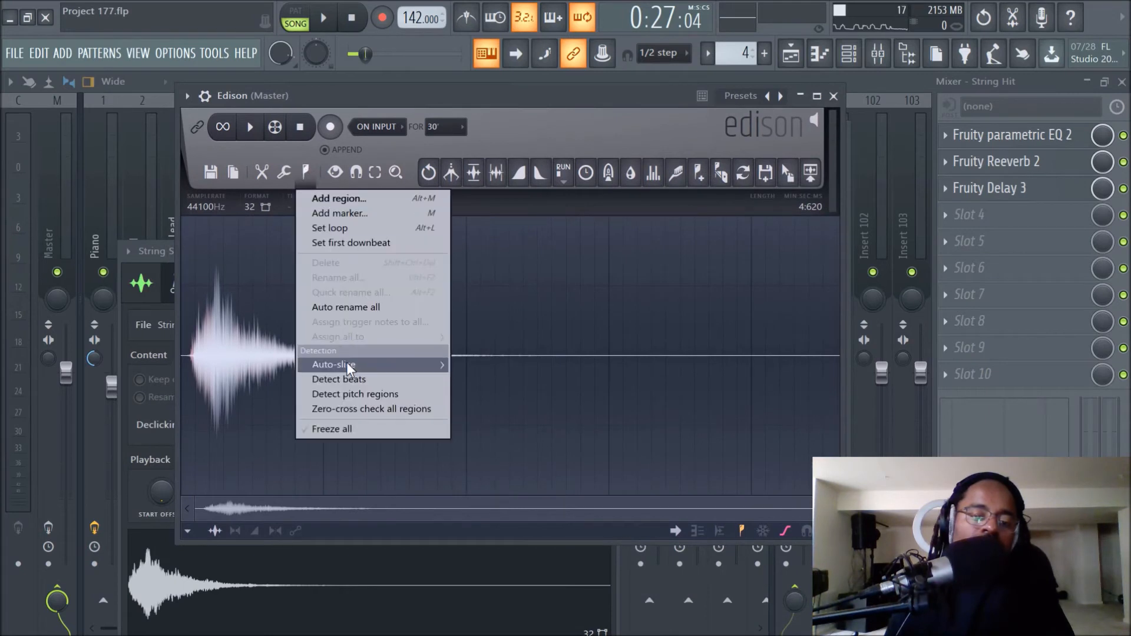
{"action": "left_click", "coordinate": [356, 395]}
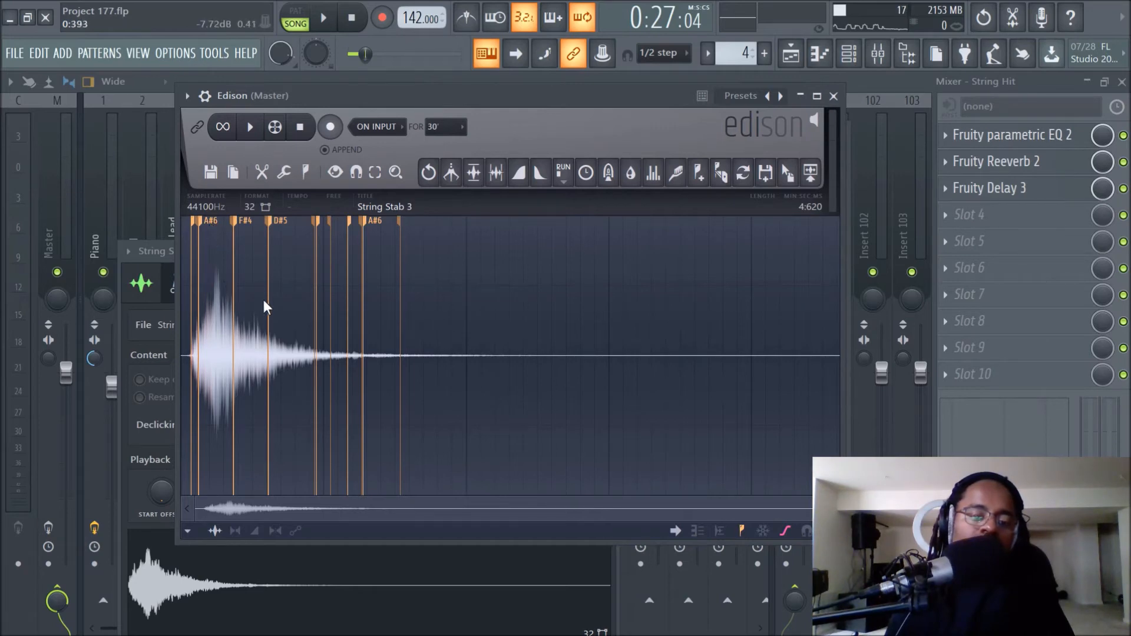
{"action": "left_click", "coordinate": [833, 96]}
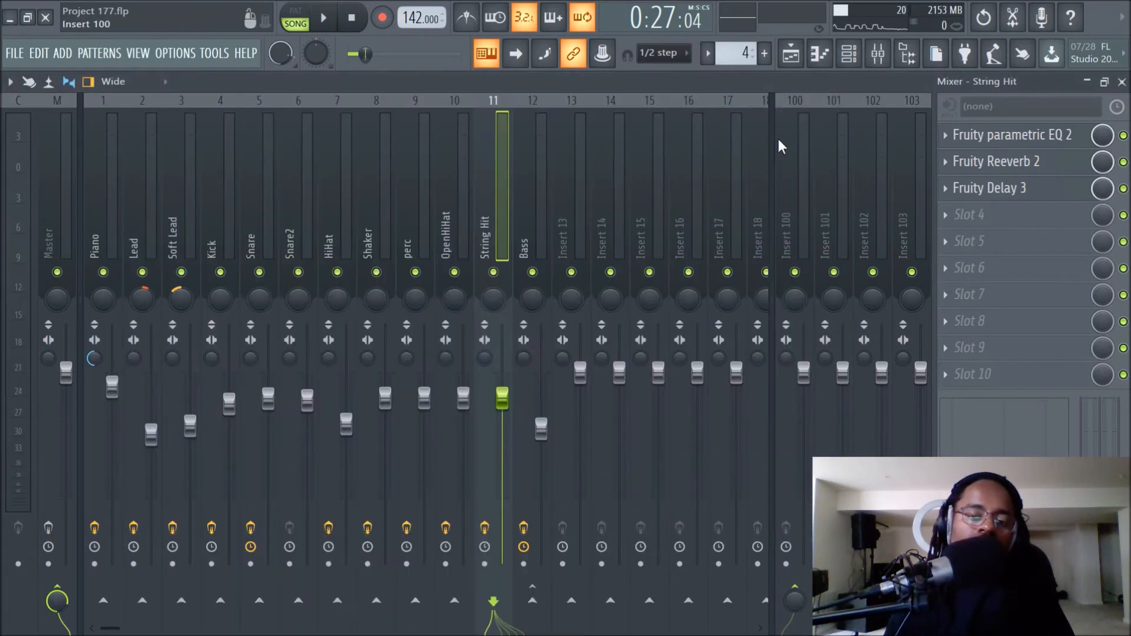
Reopen the String Stab 3 channel, review its root note and miscellaneous settings, and close it
{"action": "left_click", "coordinate": [848, 54]}
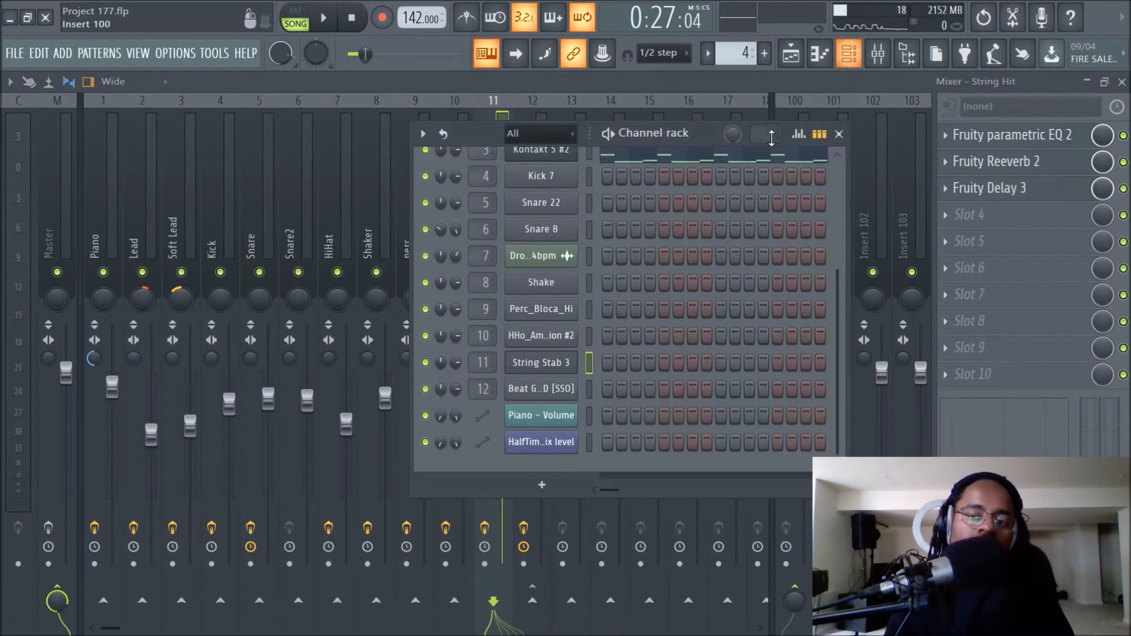
{"action": "left_click", "coordinate": [551, 366]}
{"action": "left_click", "coordinate": [219, 283]}
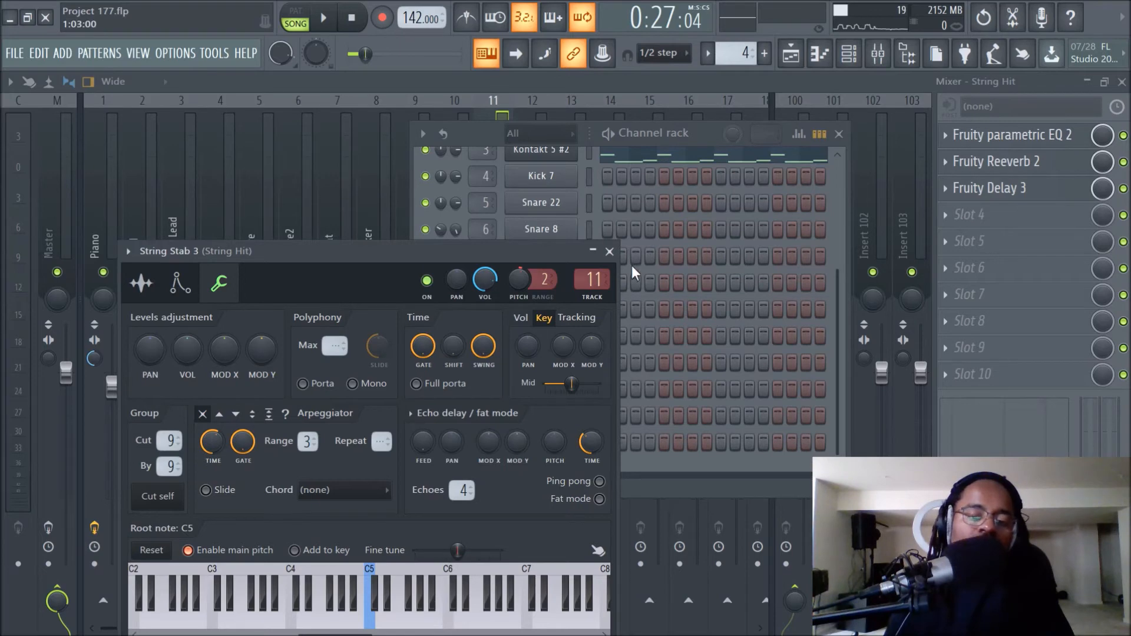
{"action": "left_click", "coordinate": [610, 252]}
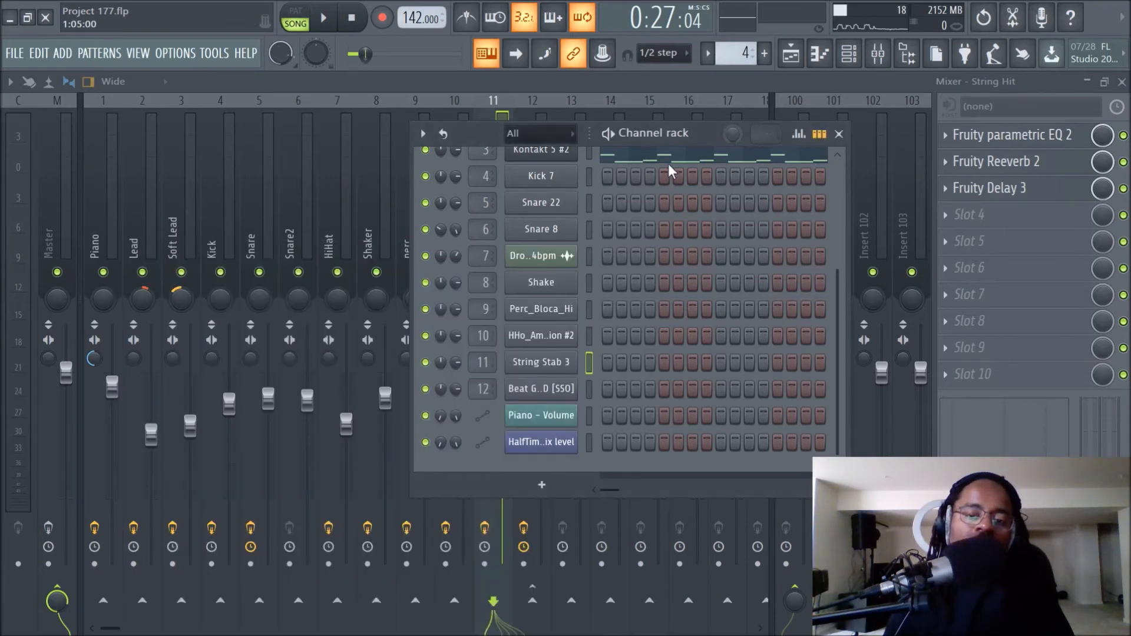
Open the Track 10 clip at bar 17 in the piano roll and audition the String Stab 3 sound between C5 and F4
{"action": "left_click", "coordinate": [802, 57]}
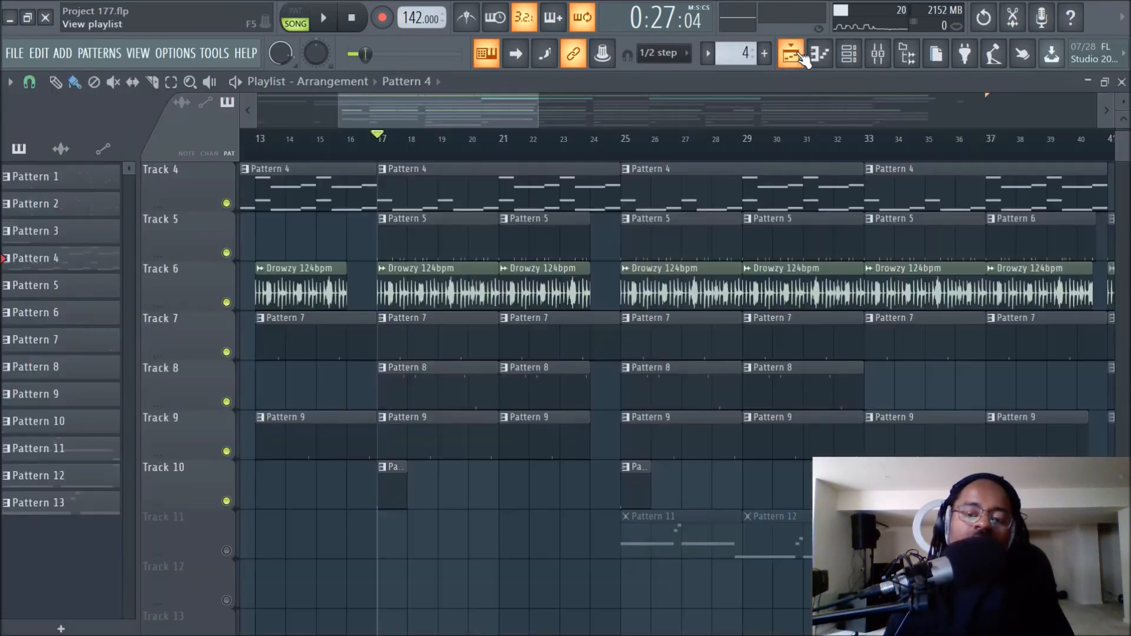
{"action": "double_click", "coordinate": [390, 485]}
{"action": "left_click_drag", "start_coordinate": [52, 344], "coordinate": [54, 453]}
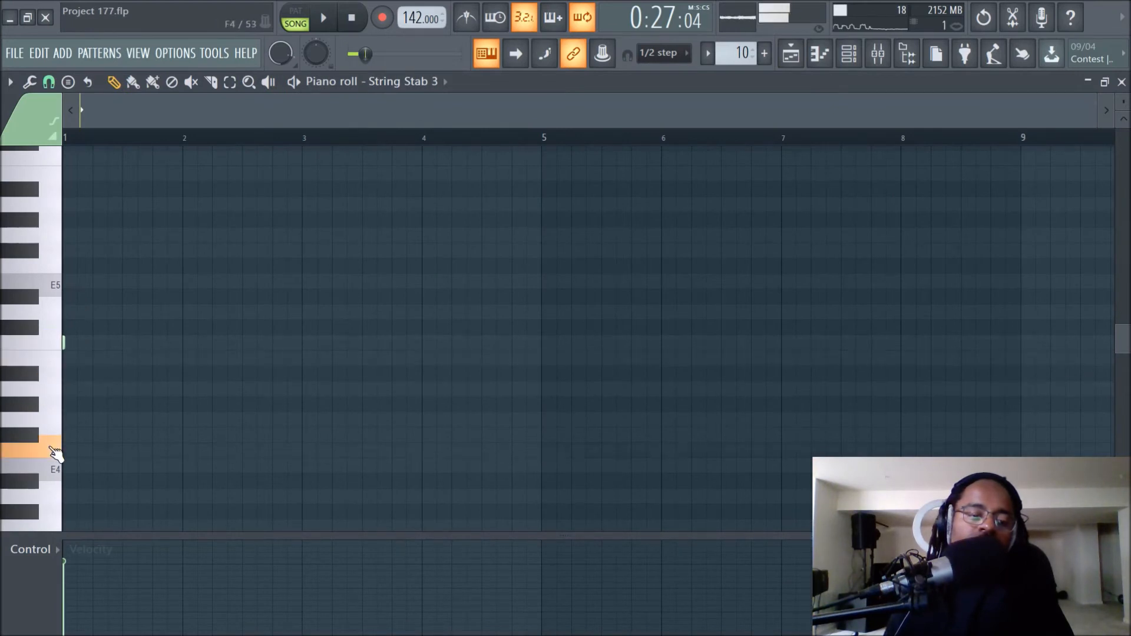
{"action": "left_click", "coordinate": [49, 343]}
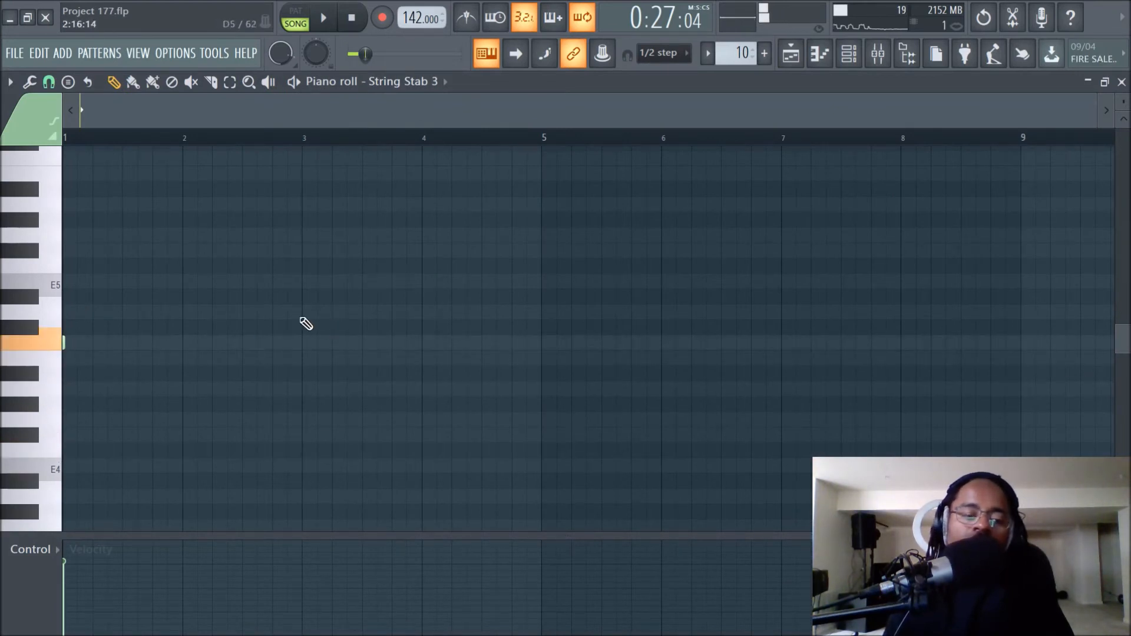
Unmute playlist Track 11 with the Pattern 11 and Pattern 12 clips and play the arrangement from bar 25
{"action": "left_click", "coordinate": [790, 62]}
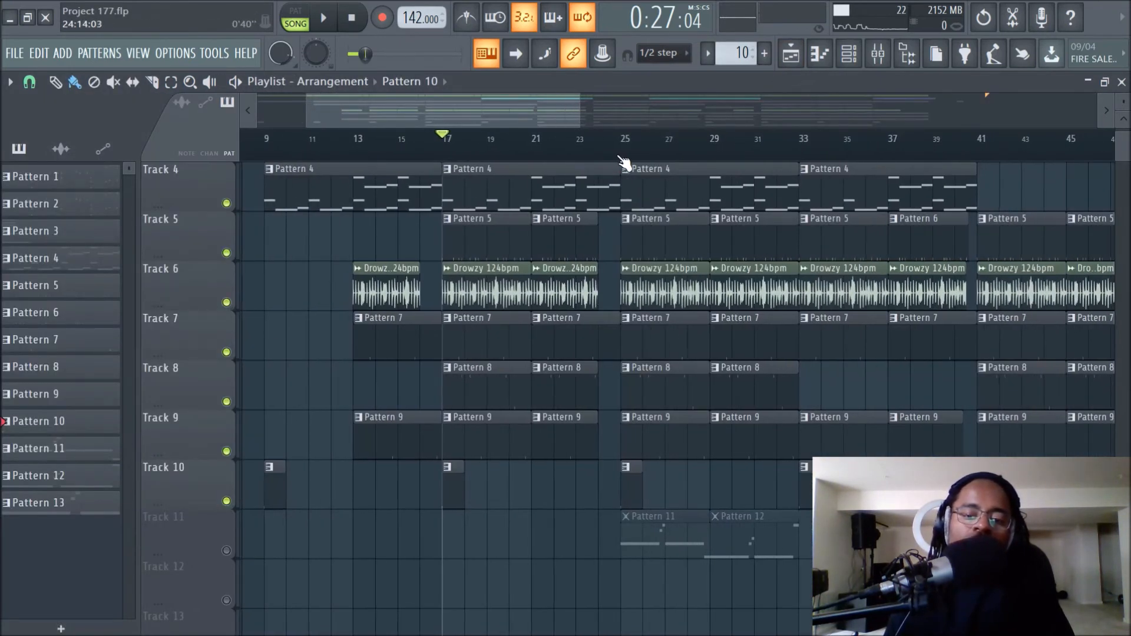
{"action": "left_click", "coordinate": [619, 158]}
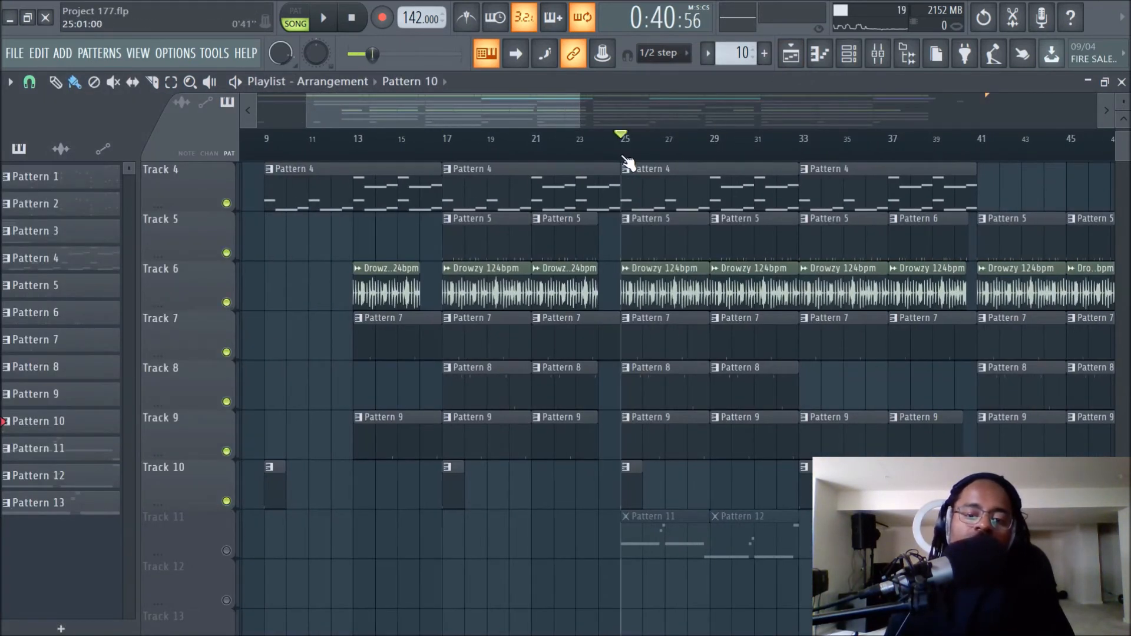
{"action": "left_click", "coordinate": [225, 550]}
{"action": "key", "text": "space"}
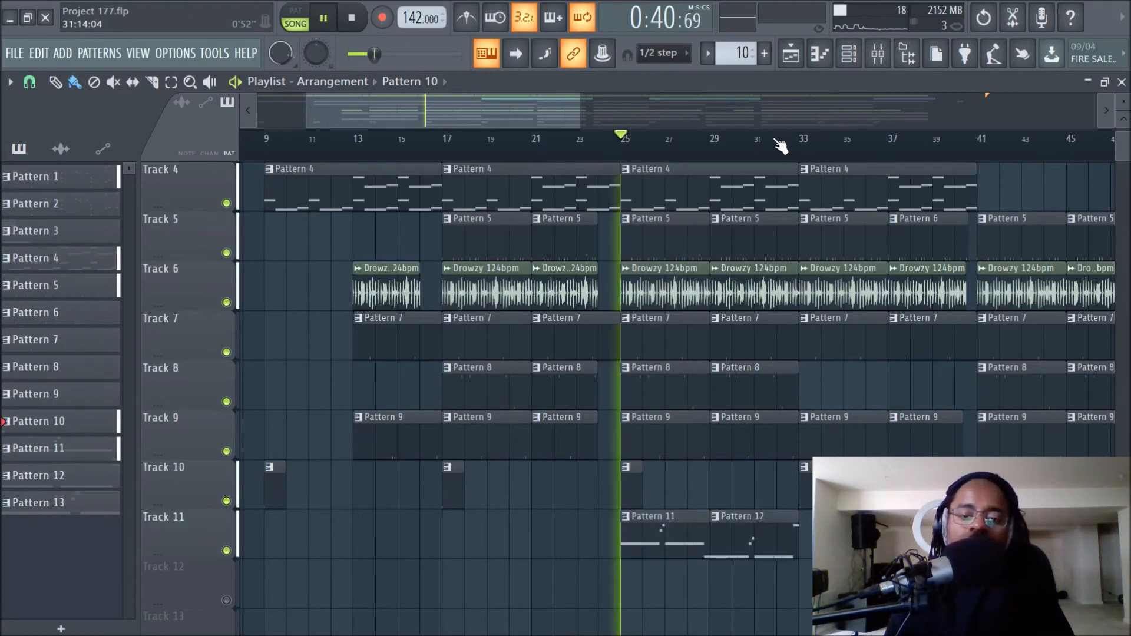
Select the Bass mixer track during playback, solo it to hear it on its own, and stop the song
{"action": "left_click", "coordinate": [878, 58]}
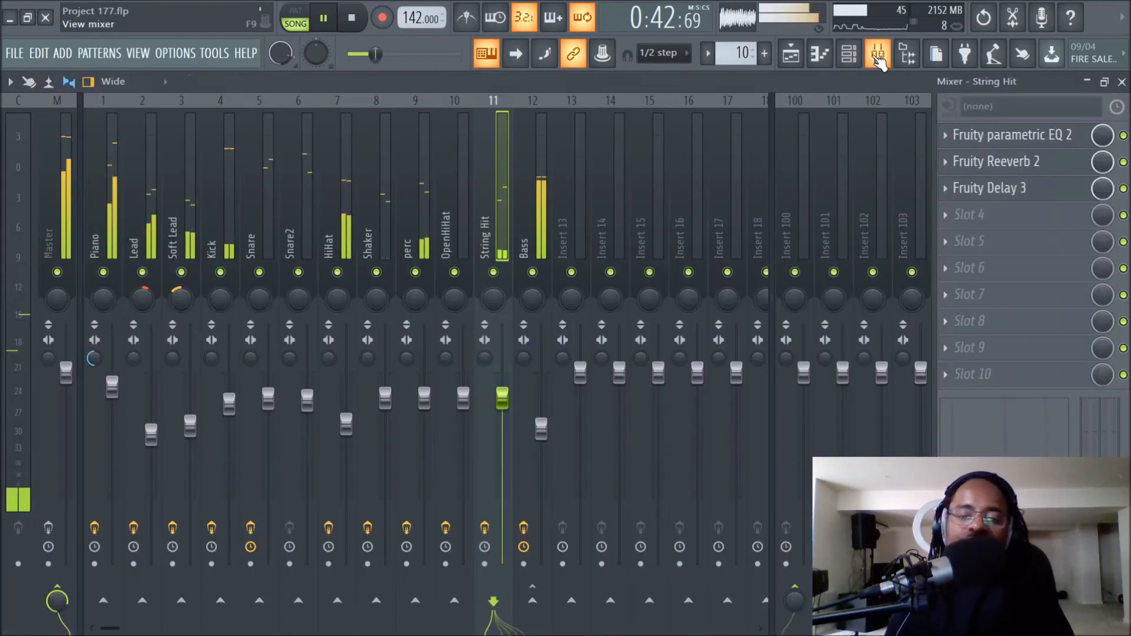
{"action": "left_click", "coordinate": [523, 221]}
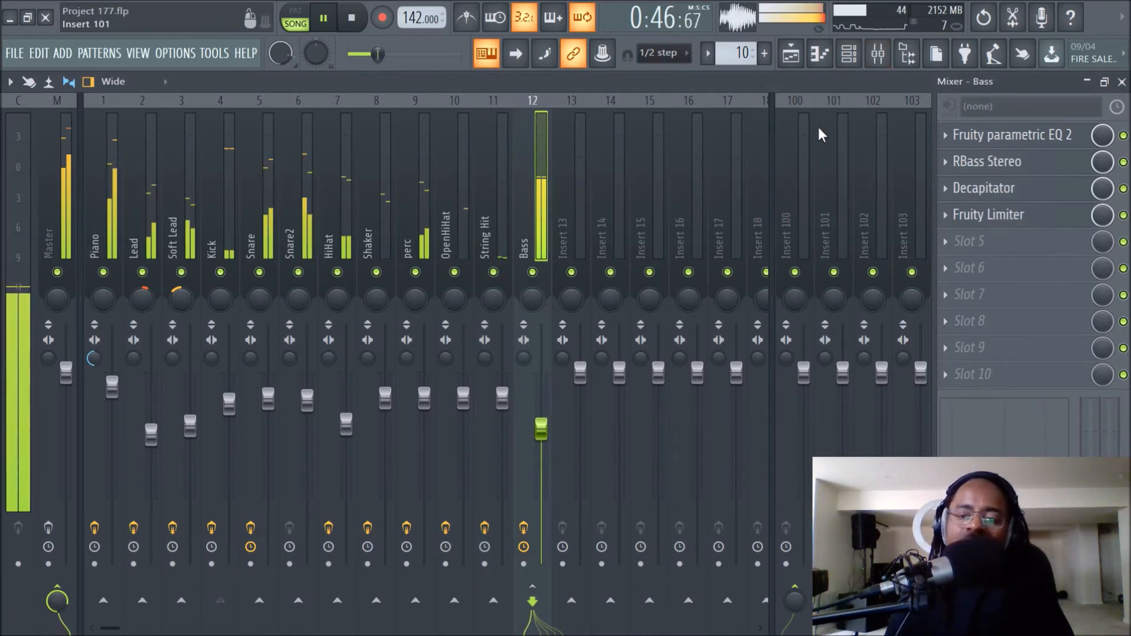
{"action": "left_click", "coordinate": [849, 53]}
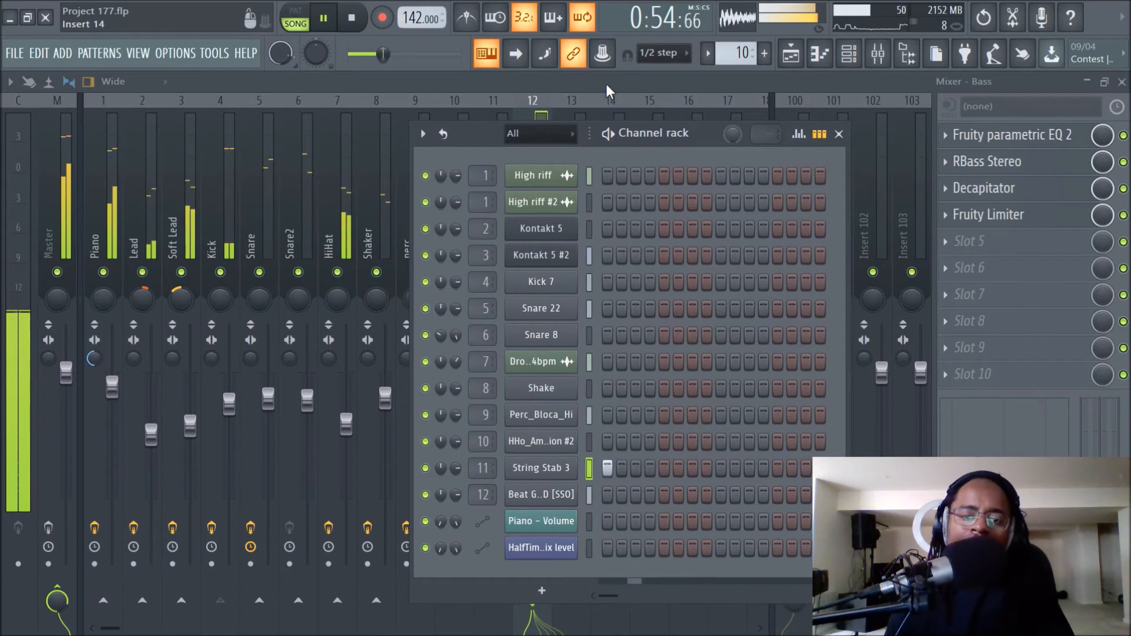
{"action": "key", "text": "F6"}
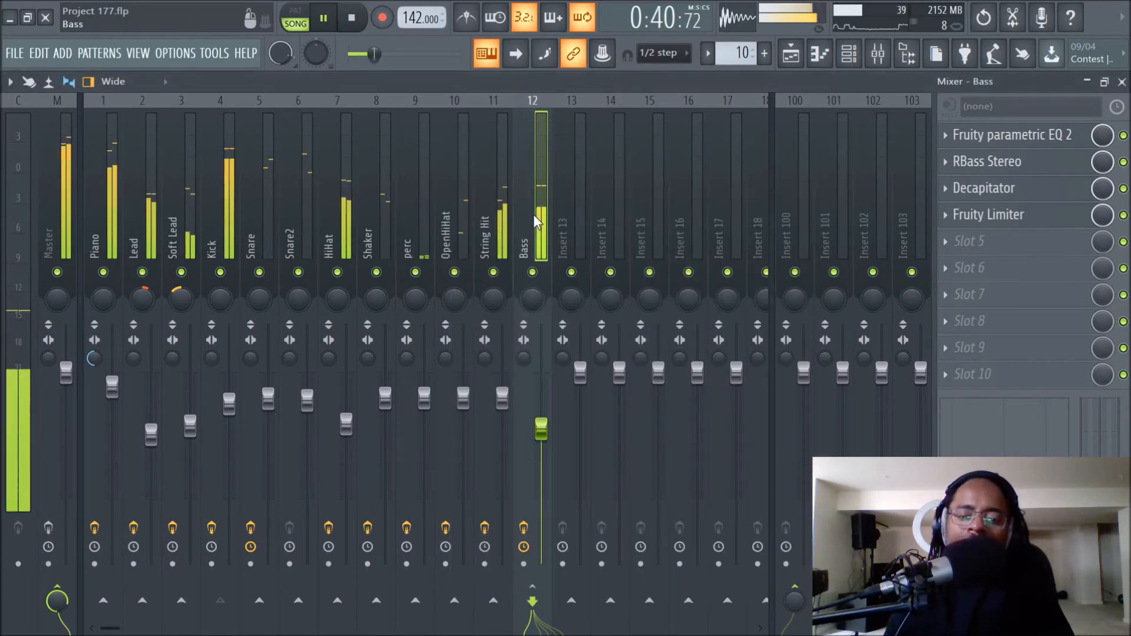
{"action": "right_click", "coordinate": [532, 272]}
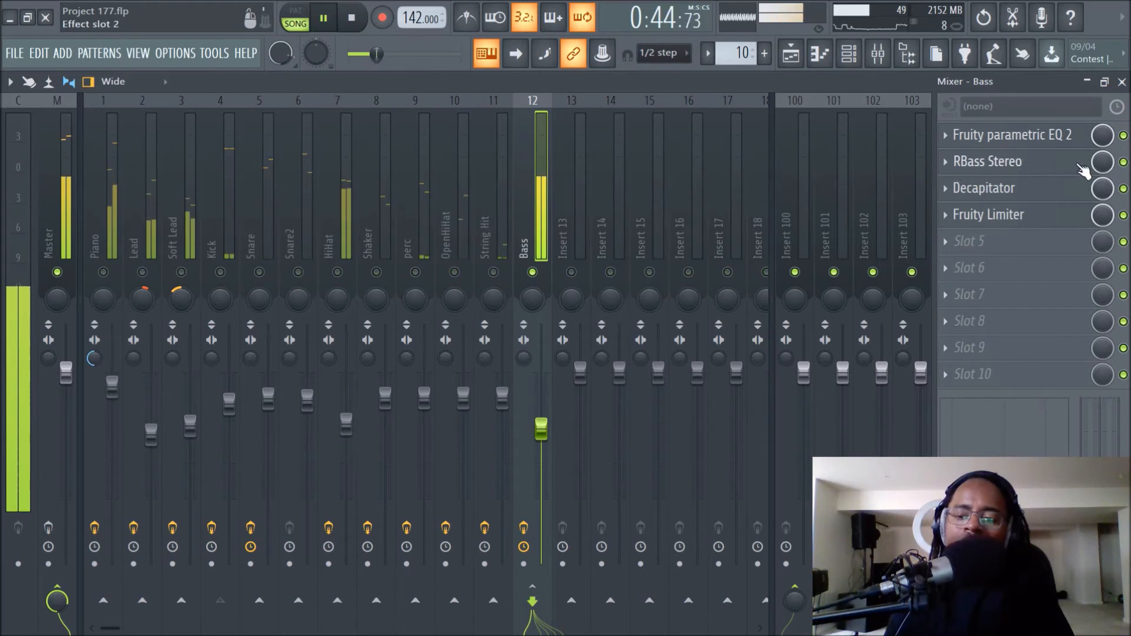
{"action": "key", "text": "space"}
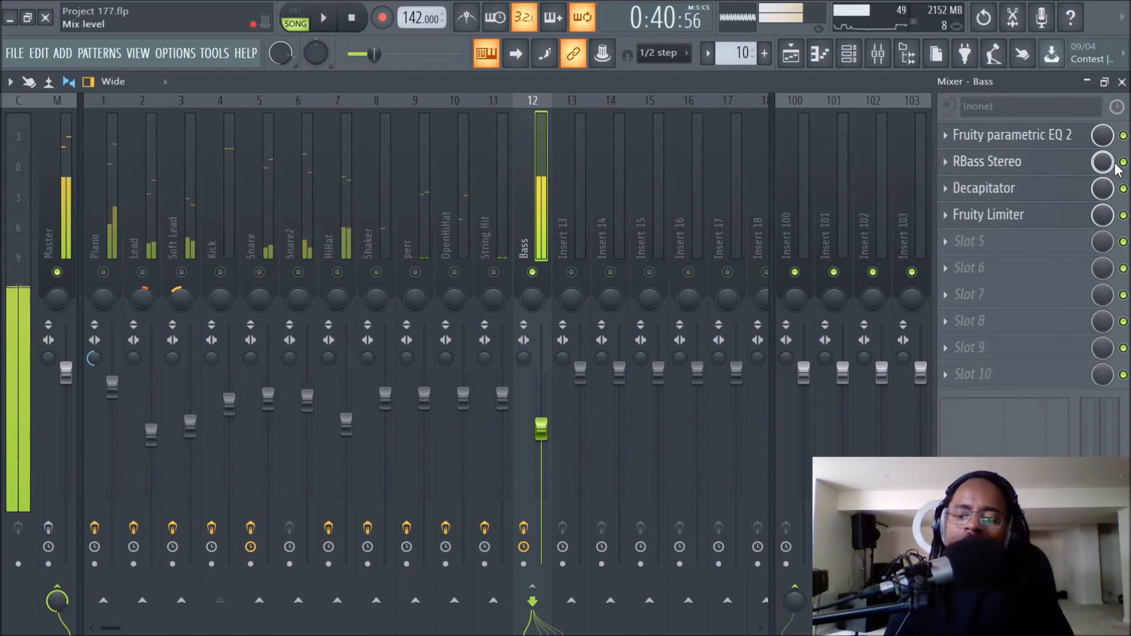
Inspect the Bass track's Fruity parametric EQ 2 curve, close it, and open its RBass Stereo plugin
{"action": "left_click", "coordinate": [1044, 147]}
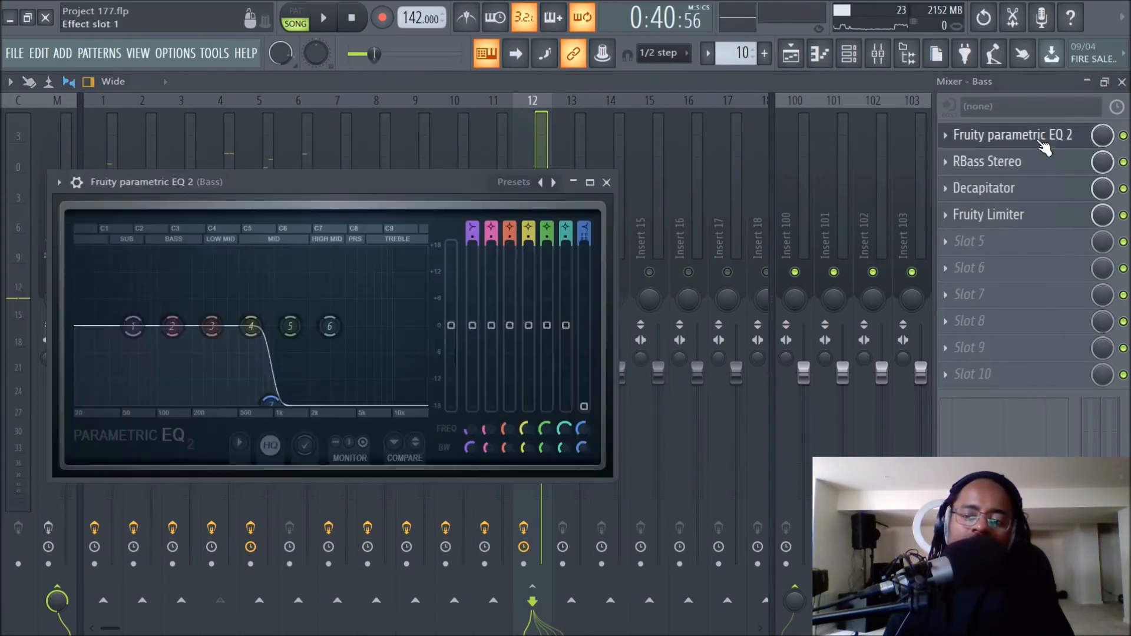
{"action": "left_click", "coordinate": [606, 182]}
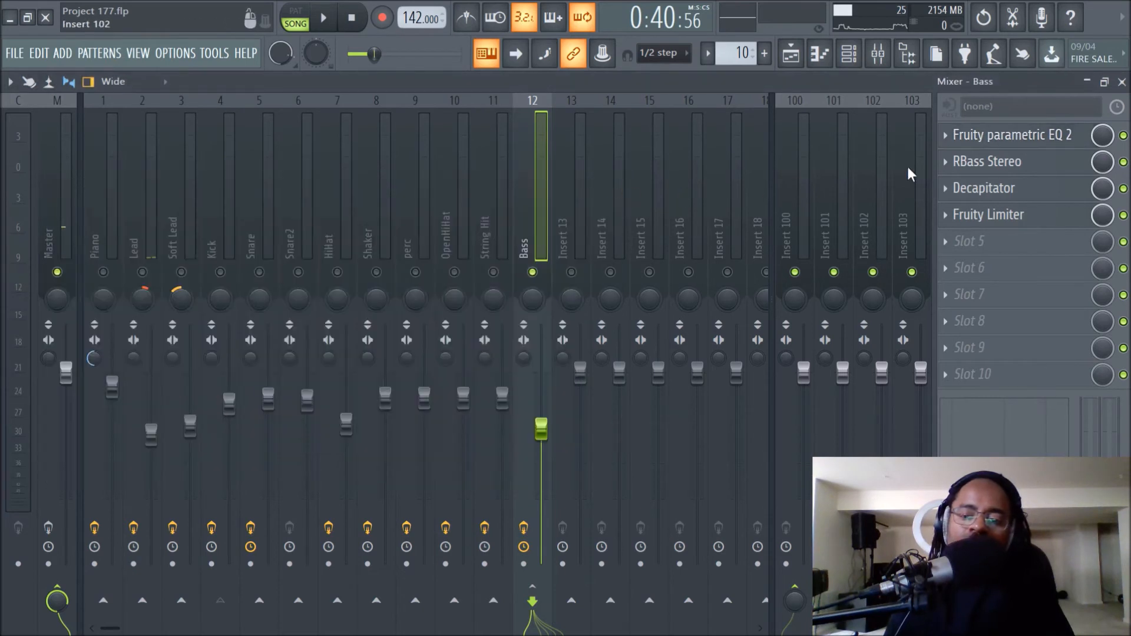
{"action": "left_click", "coordinate": [995, 167]}
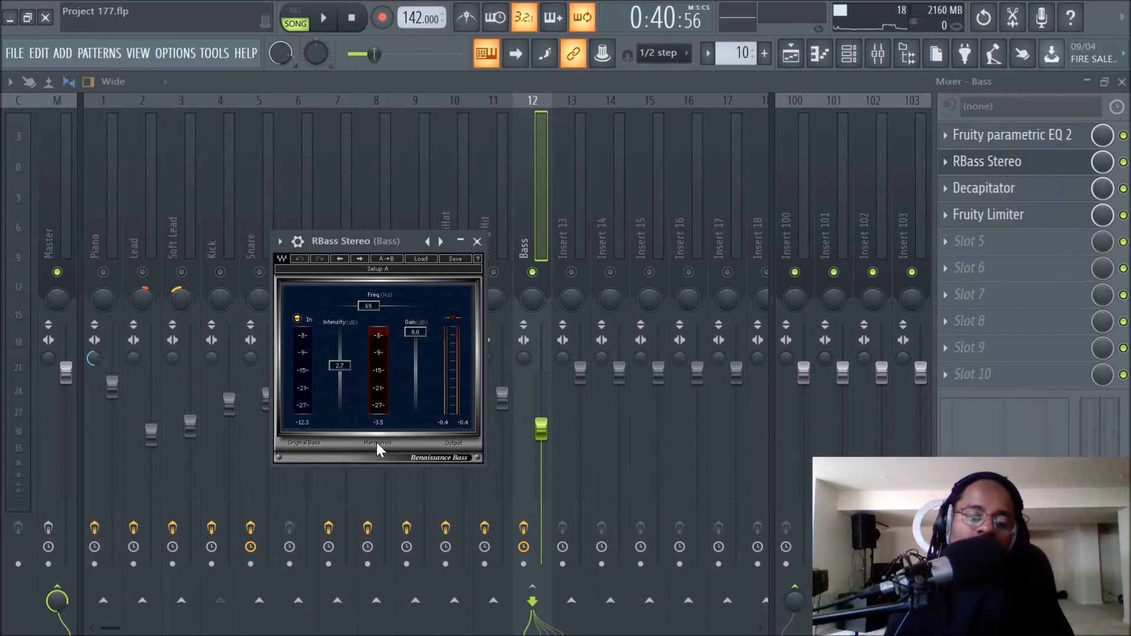
Play the song to watch the harmonics meter in the Bass track's RBass Stereo, then close the plugin and stop playback
{"action": "key", "text": "space"}
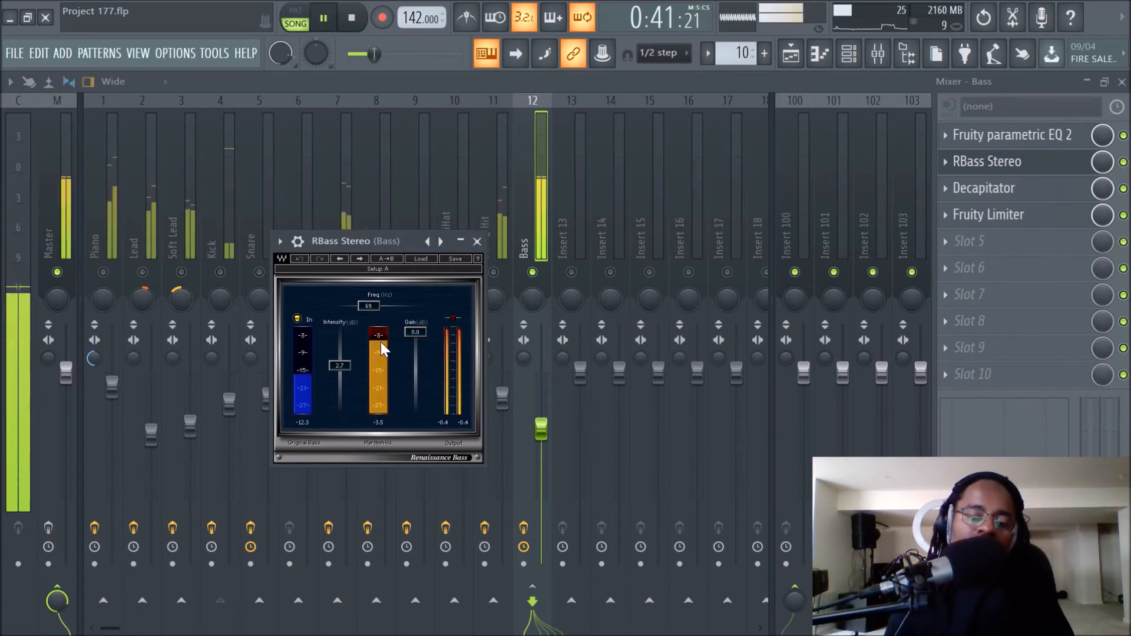
{"action": "left_click", "coordinate": [478, 241]}
{"action": "key", "text": "space"}
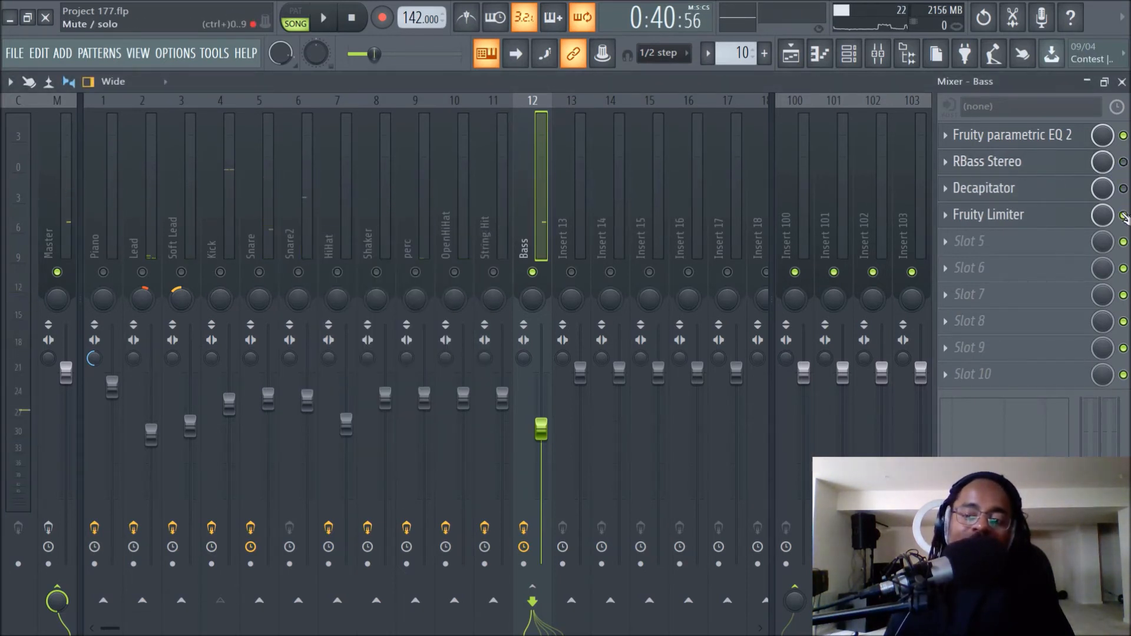
Re-enable the Bass track's bypassed effects one by one up to Decapitator and Fruity Limiter, playing the song to hear the difference
{"action": "key", "text": "space"}
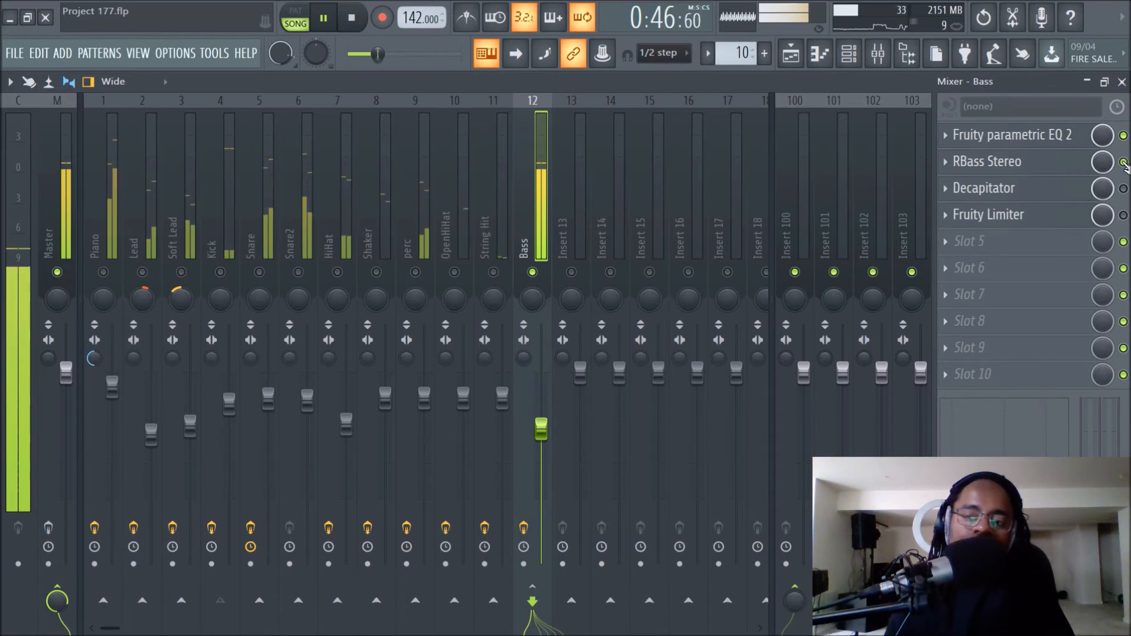
{"action": "left_click", "coordinate": [1123, 190]}
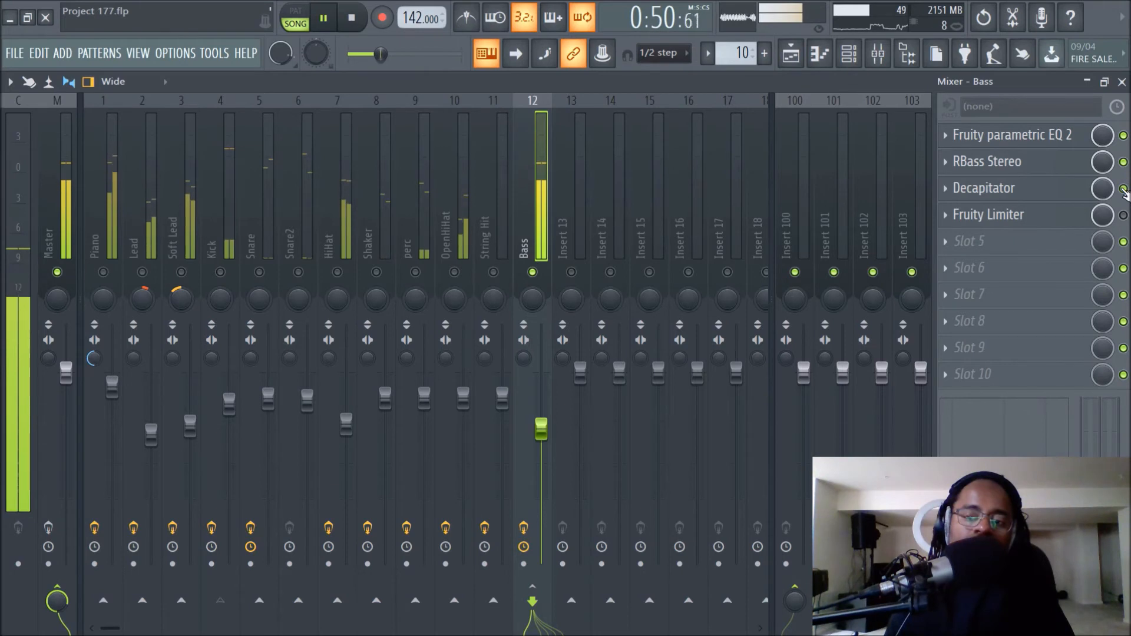
{"action": "key", "text": "space"}
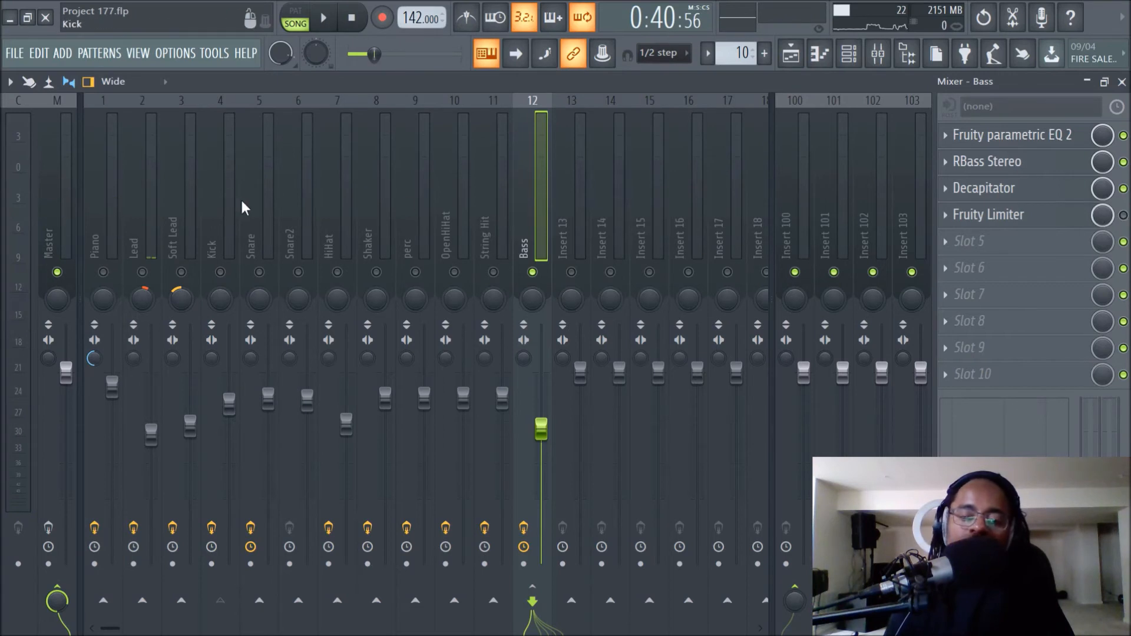
{"action": "left_click", "coordinate": [1124, 216]}
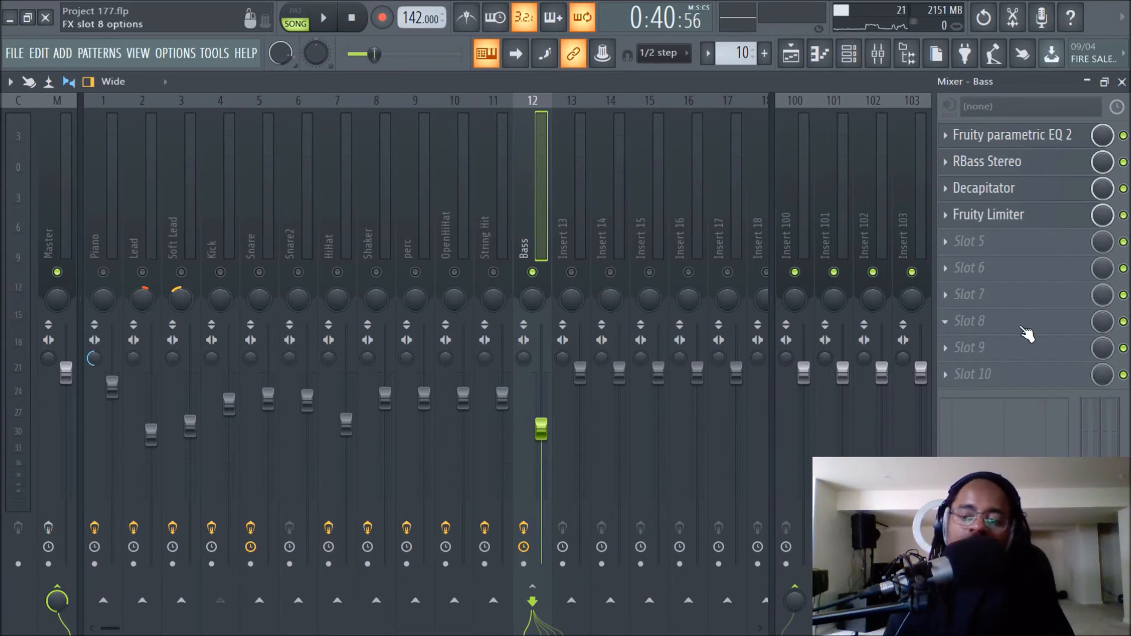
{"action": "key", "text": "space"}
{"action": "key", "text": "space"}
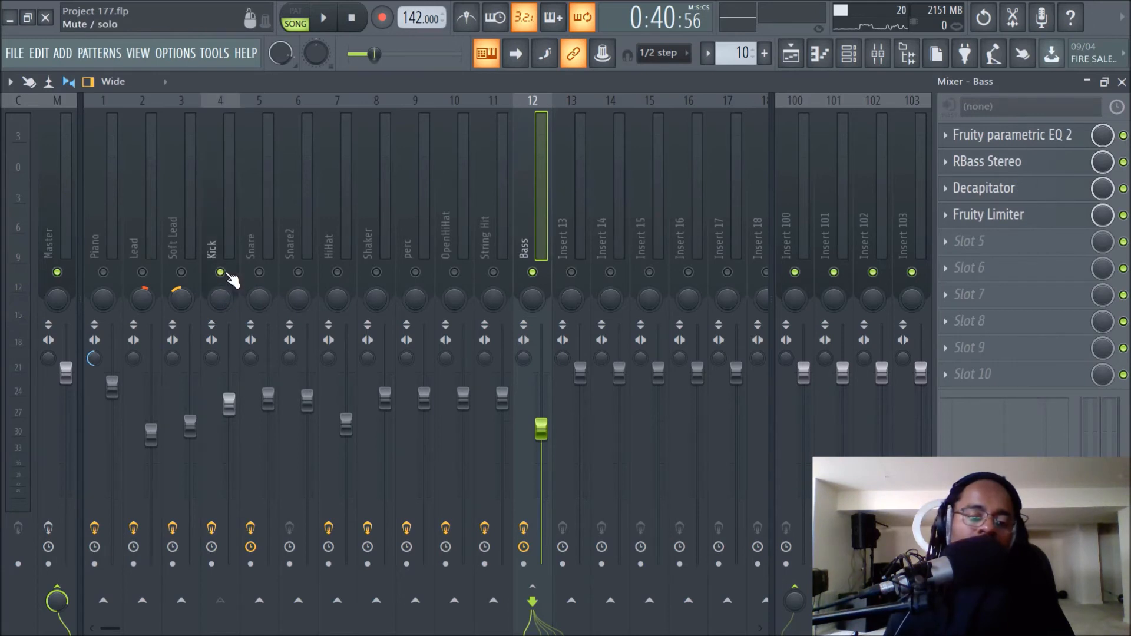
Select the Kick mixer track and route it as a sidechain to the Bass track
{"action": "left_click", "coordinate": [221, 218]}
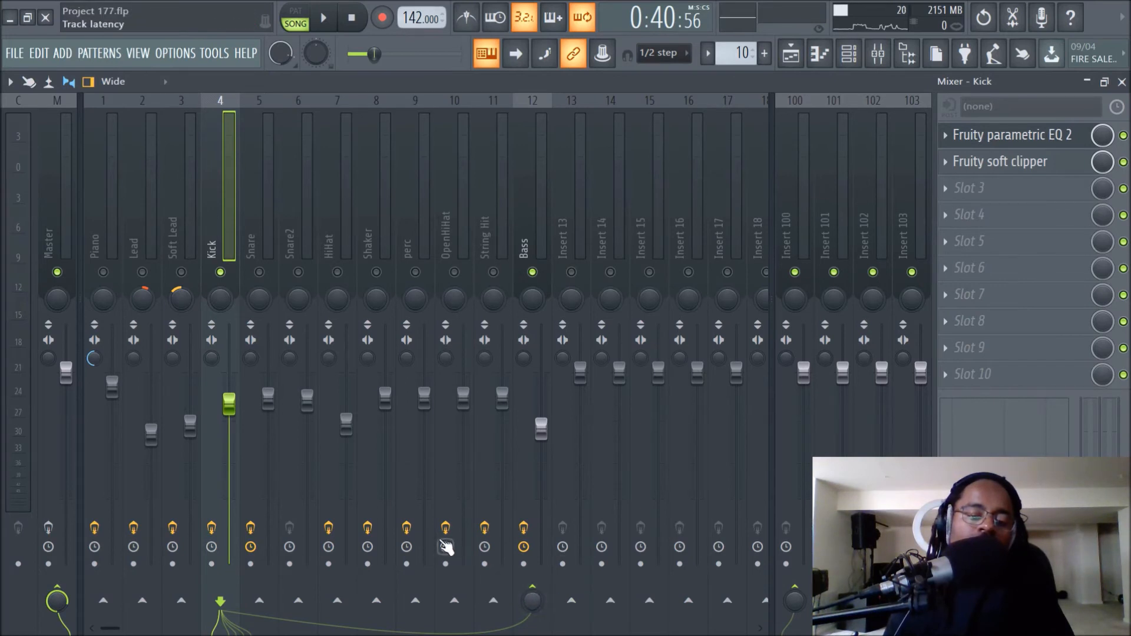
{"action": "left_click", "coordinate": [537, 593]}
{"action": "right_click", "coordinate": [538, 601]}
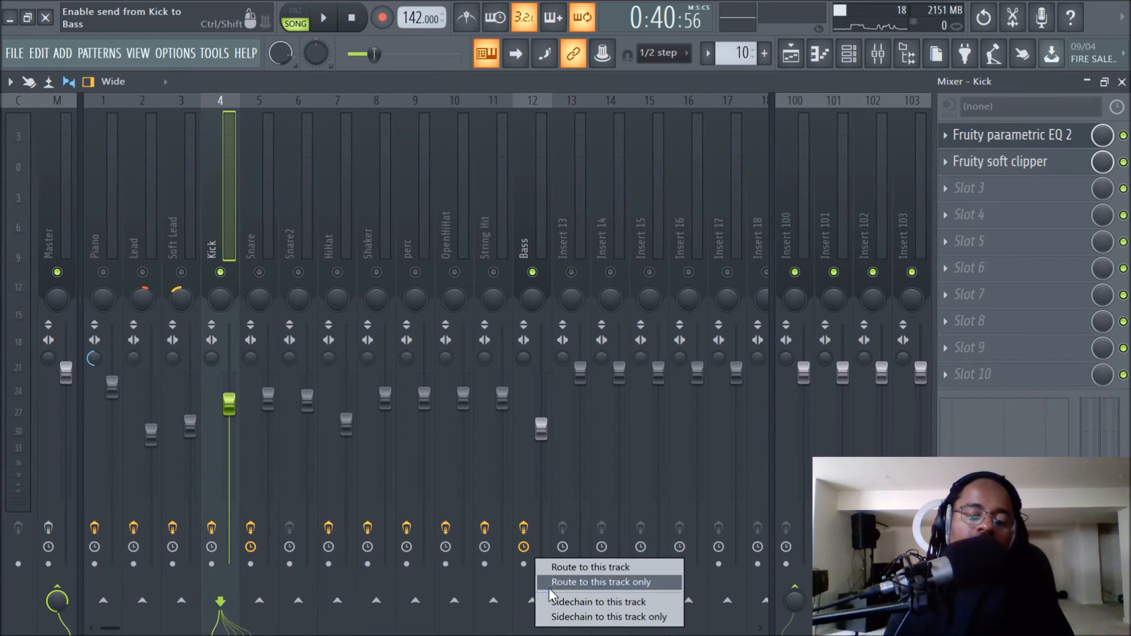
{"action": "left_click", "coordinate": [589, 598]}
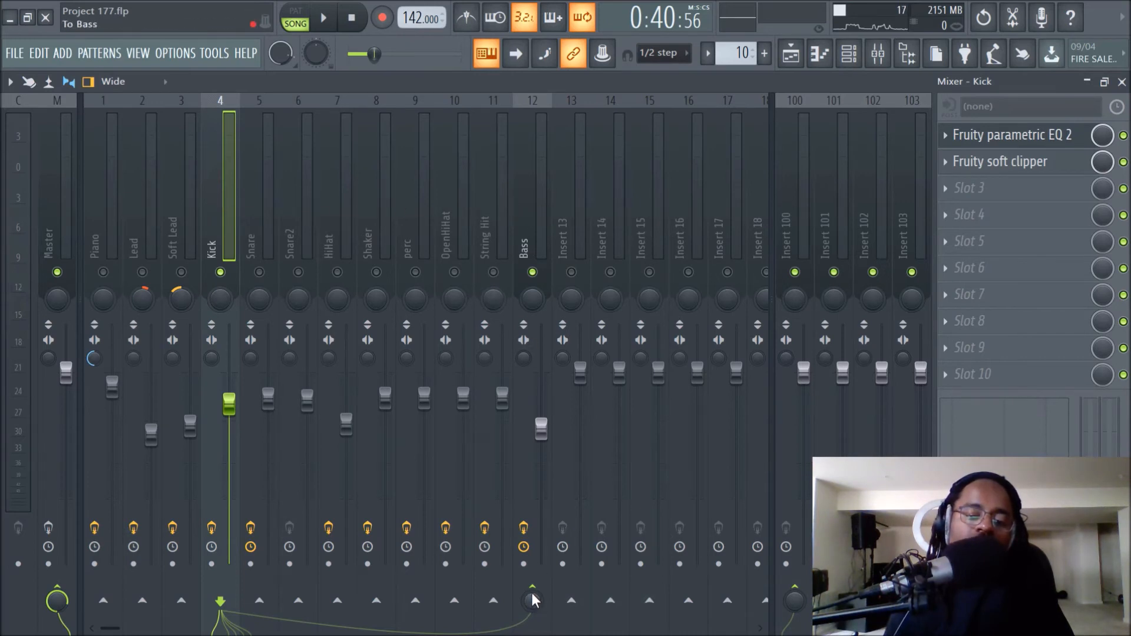
Open the Bass track's Fruity Limiter and set its compressor sidechain input to 1
{"action": "left_click", "coordinate": [525, 210]}
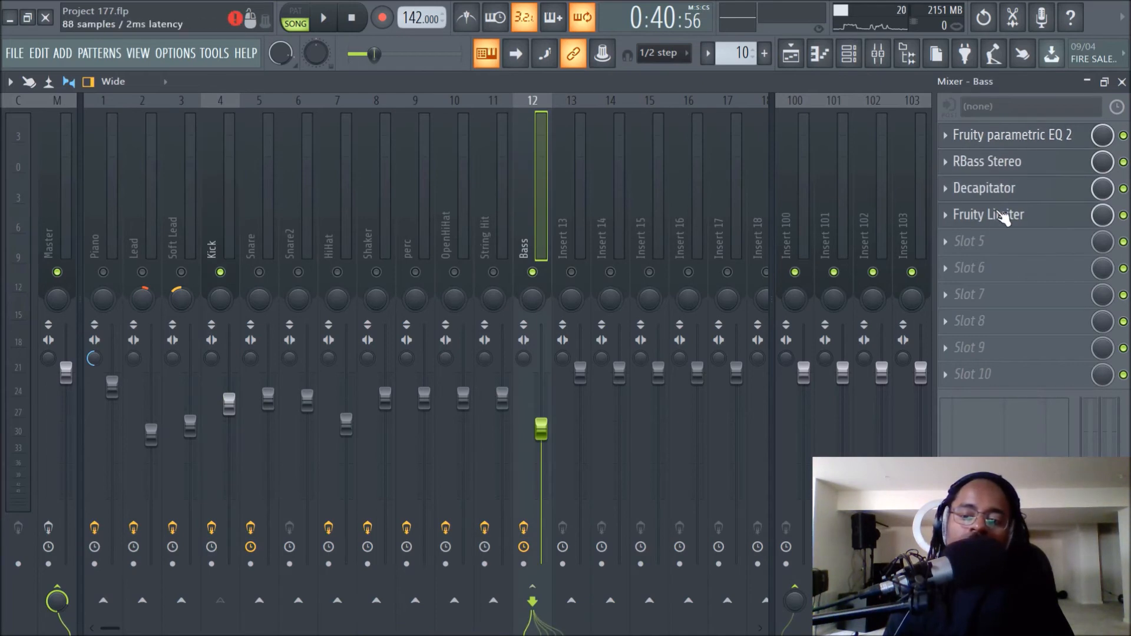
{"action": "left_click", "coordinate": [947, 242]}
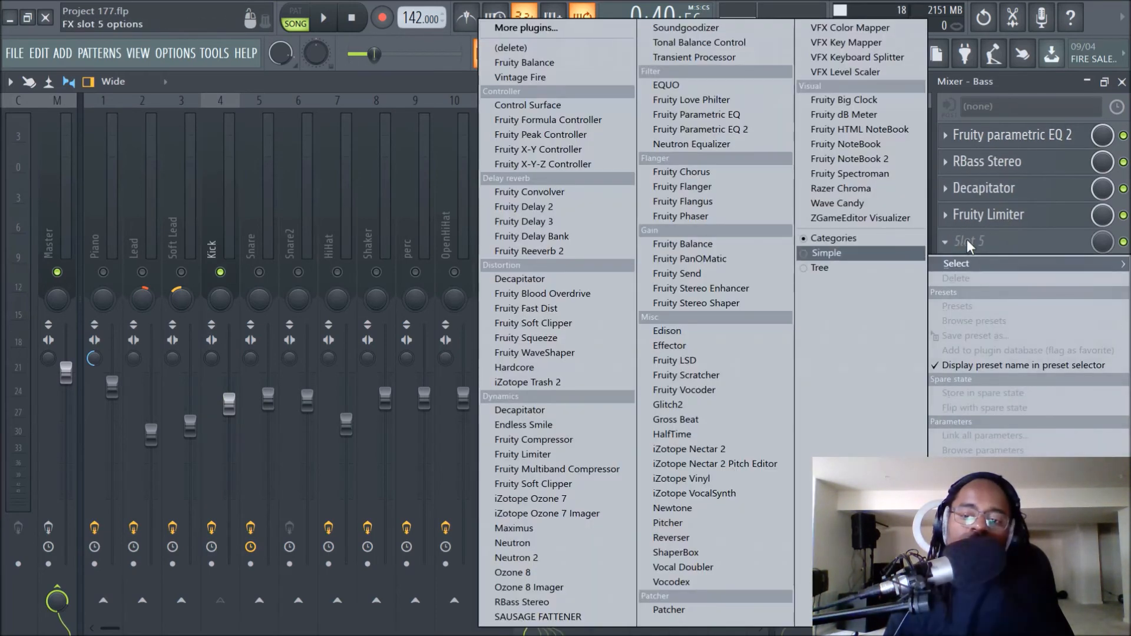
{"action": "left_click", "coordinate": [815, 253]}
{"action": "left_click", "coordinate": [975, 221]}
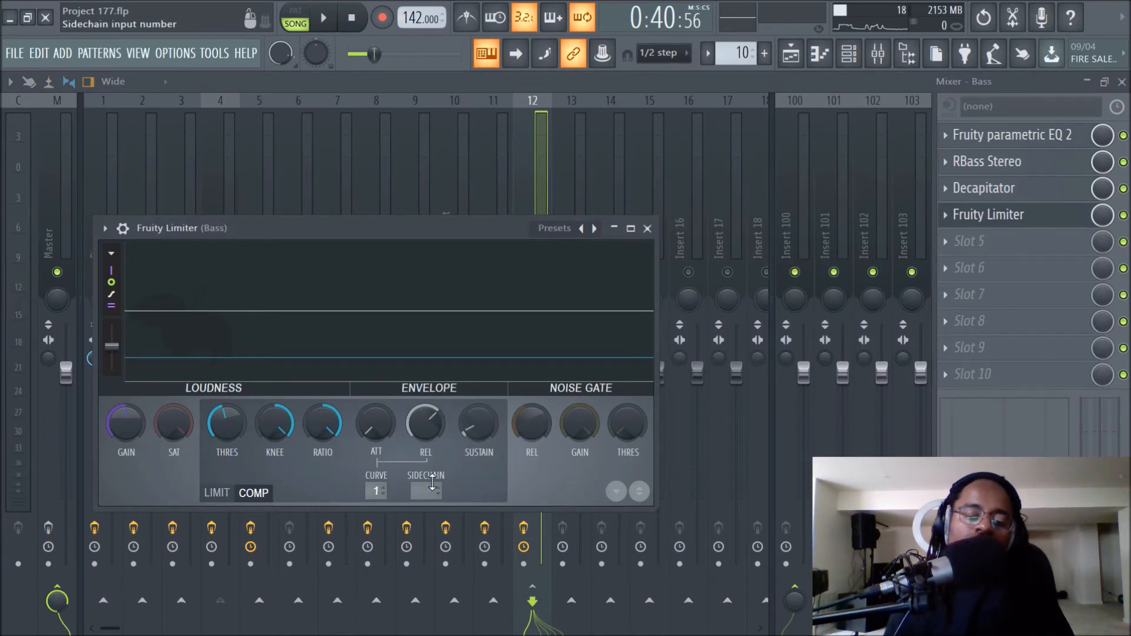
{"action": "scroll", "coordinate": [432, 491], "scroll_direction": "up", "scroll_amount": 1}
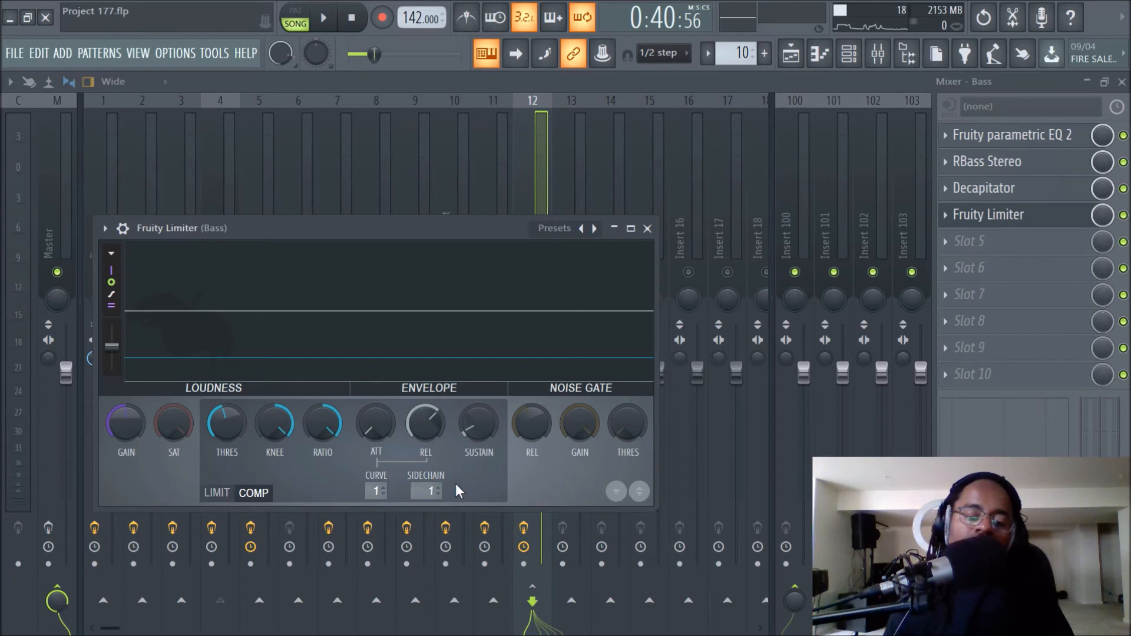
Play the song to watch the Fruity Limiter duck the bass under the kick, and look through the plugin's preset list
{"action": "left_click_drag", "start_coordinate": [499, 228], "coordinate": [634, 192]}
{"action": "key", "text": "space"}
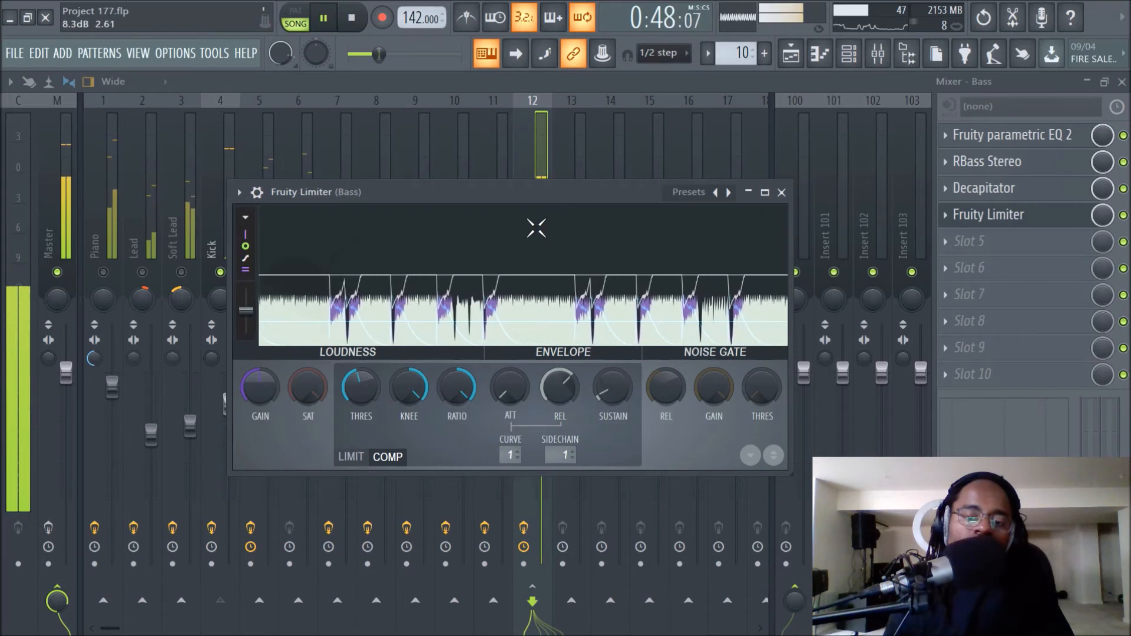
{"action": "key", "text": "space"}
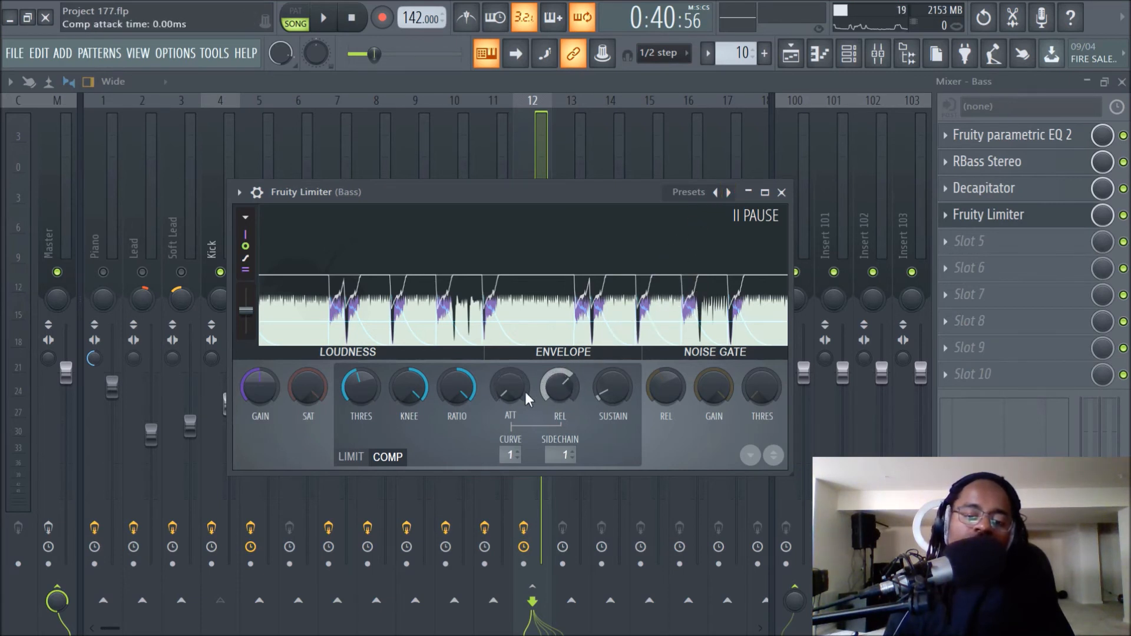
{"action": "right_click", "coordinate": [729, 194]}
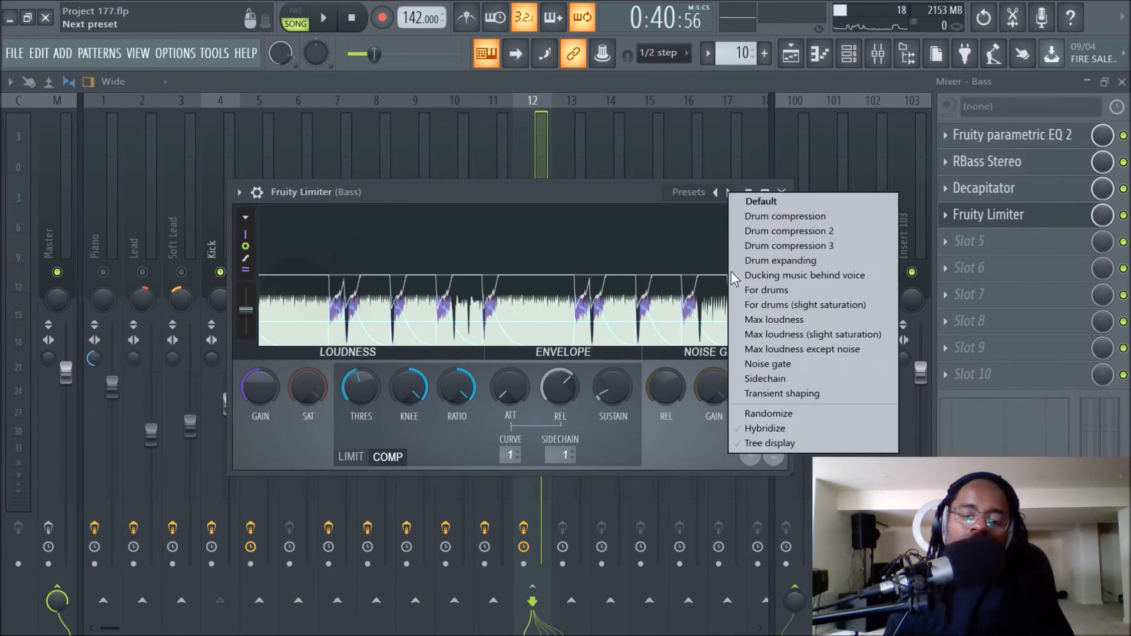
{"action": "left_click", "coordinate": [555, 197]}
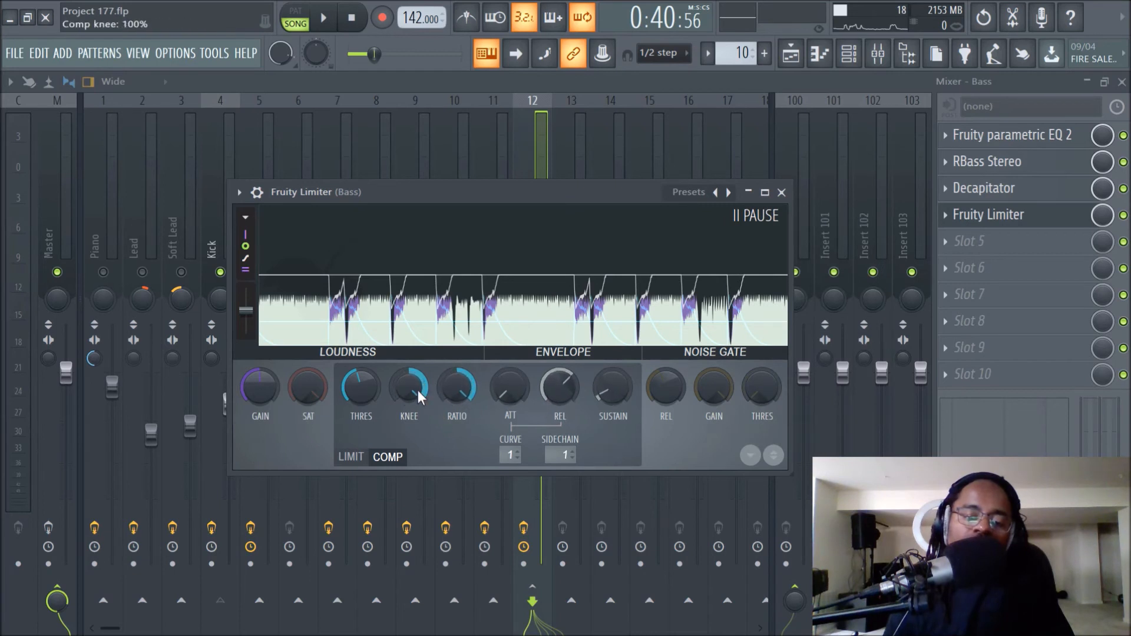
Lengthen the Fruity Limiter's compressor release and lower its threshold to about -16.5 dB while listening to the song
{"action": "key", "text": "space"}
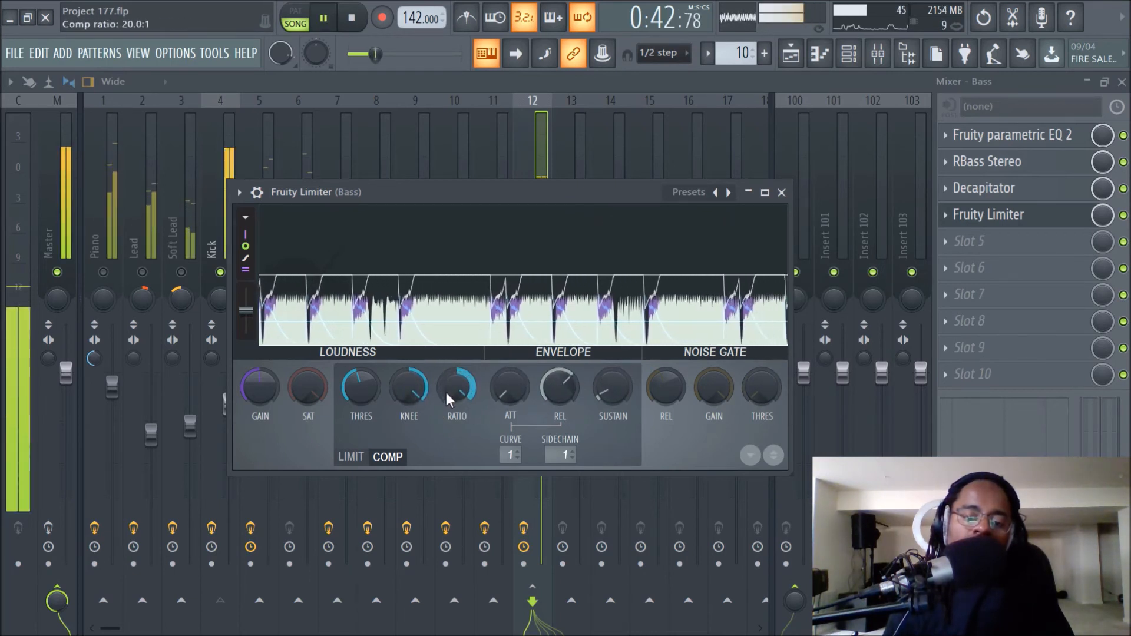
{"action": "mouse_move", "coordinate": [560, 387]}
{"action": "left_mouse_down"}
{"action": "mouse_move", "coordinate": [560, 417]}
{"action": "mouse_move", "coordinate": [560, 392]}
{"action": "left_mouse_up"}
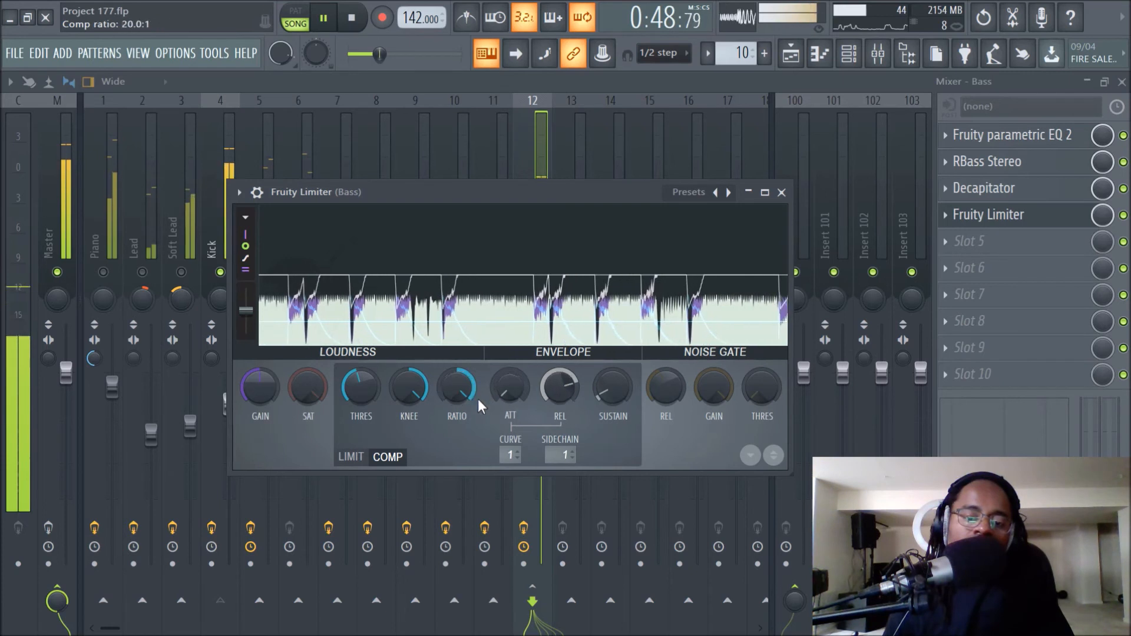
{"action": "key", "text": "space"}
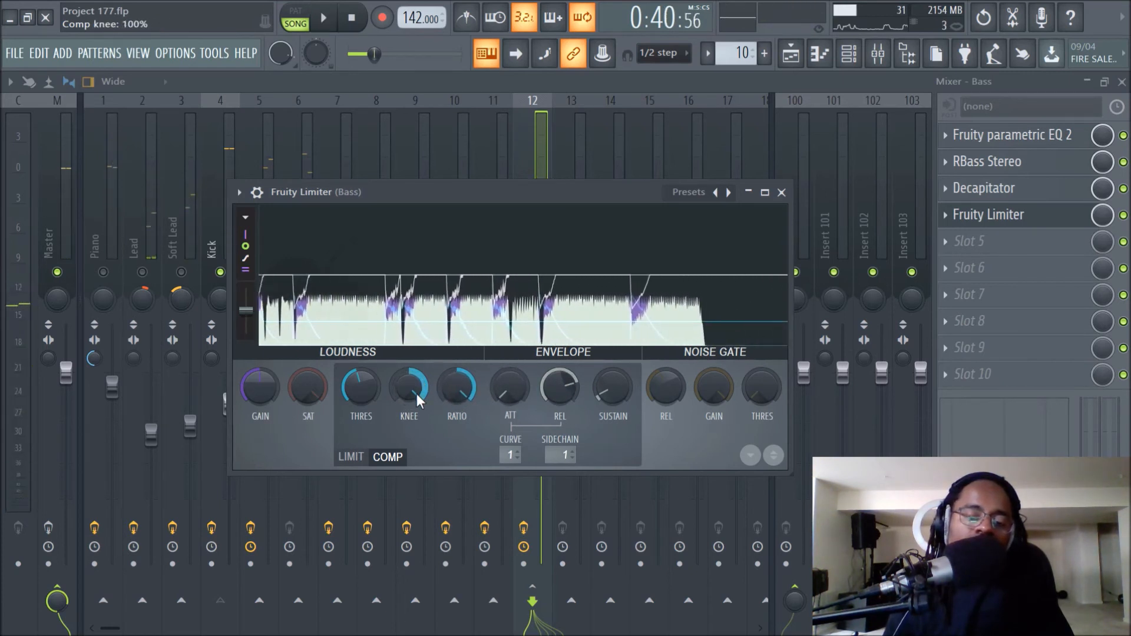
{"action": "key", "text": "space"}
{"action": "left_click_drag", "start_coordinate": [366, 384], "coordinate": [366, 400]}
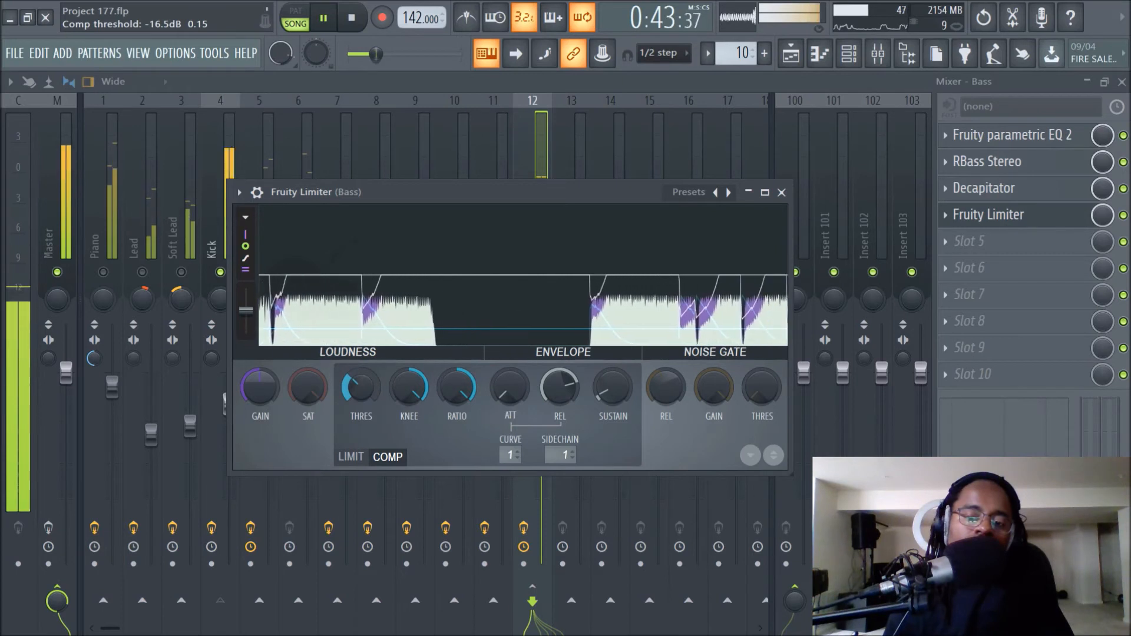
{"action": "key", "text": "space"}
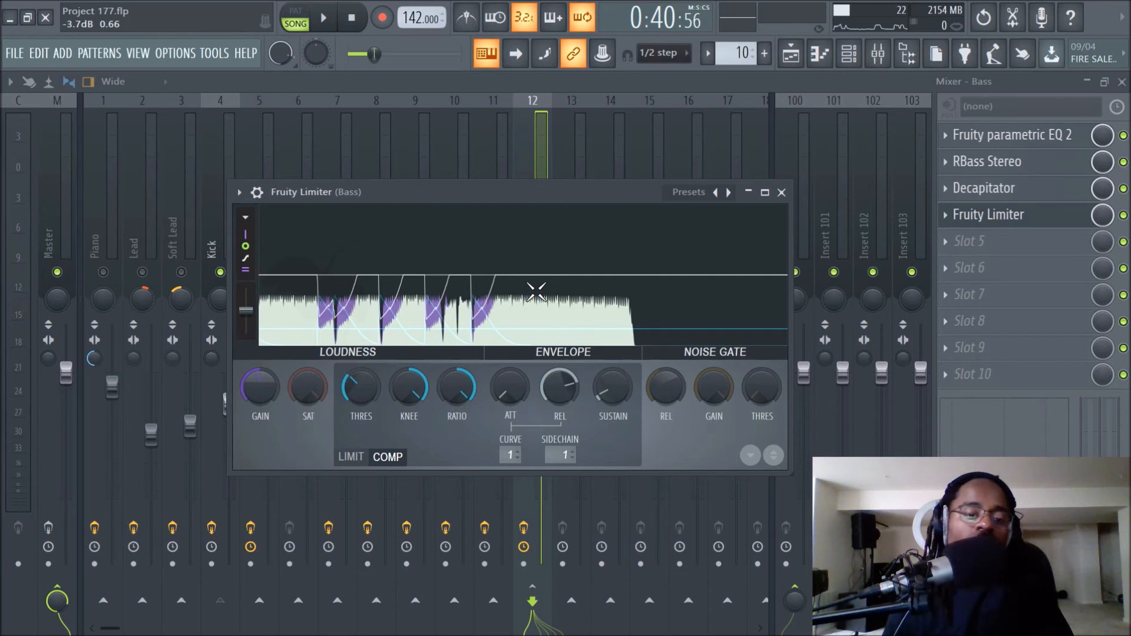
Close the Fruity Limiter and unsolo the Bass track so all mixer tracks are active
{"action": "left_click", "coordinate": [782, 192]}
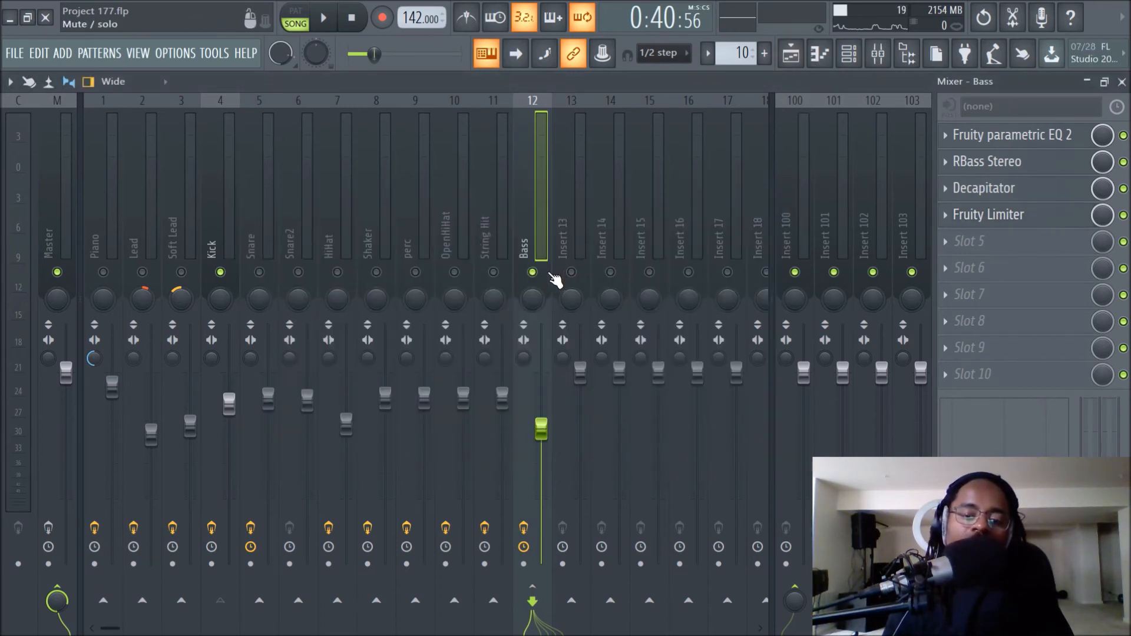
{"action": "right_click", "coordinate": [532, 273]}
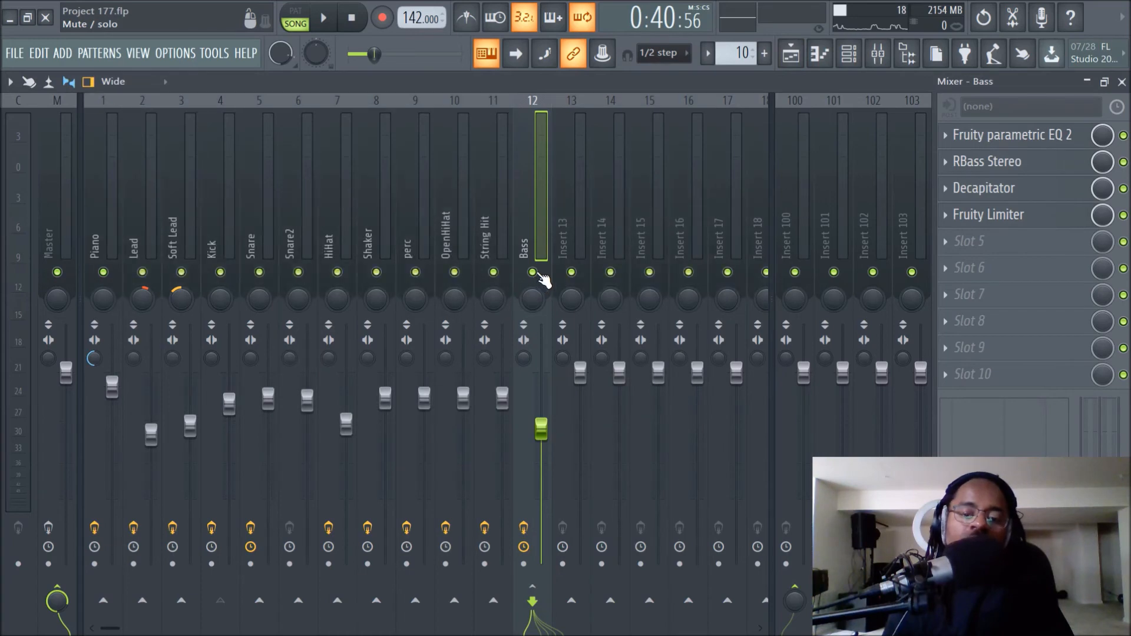
Open the playlist and unmute Track 2 holding the Piano - Volume automation clips
{"action": "left_click", "coordinate": [791, 54]}
{"action": "scroll", "coordinate": [701, 150], "scroll_direction": "down", "scroll_amount": 3}
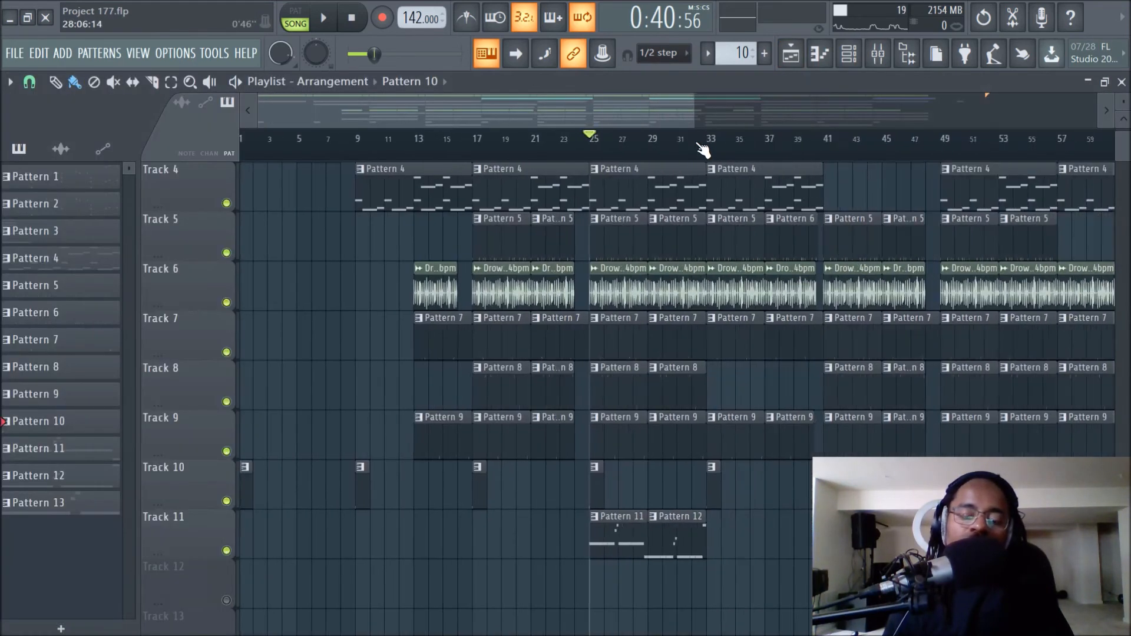
{"action": "scroll", "coordinate": [703, 150], "scroll_direction": "up", "scroll_amount": 2}
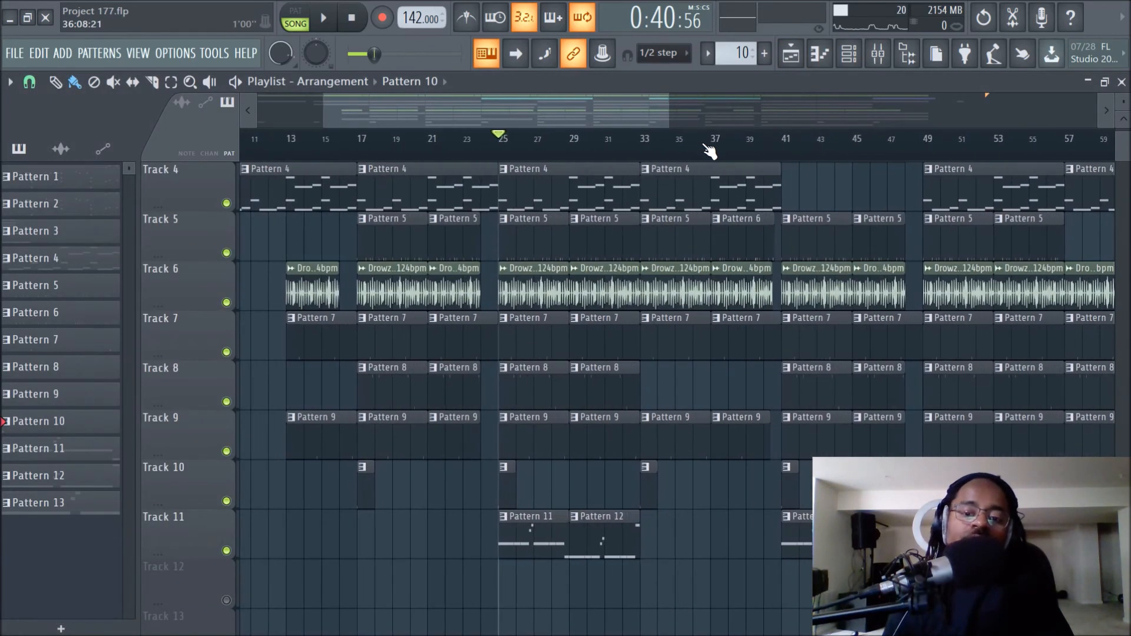
{"action": "scroll", "coordinate": [823, 177], "scroll_direction": "up", "scroll_amount": 3}
{"action": "scroll", "coordinate": [823, 158], "scroll_direction": "down", "scroll_amount": 2}
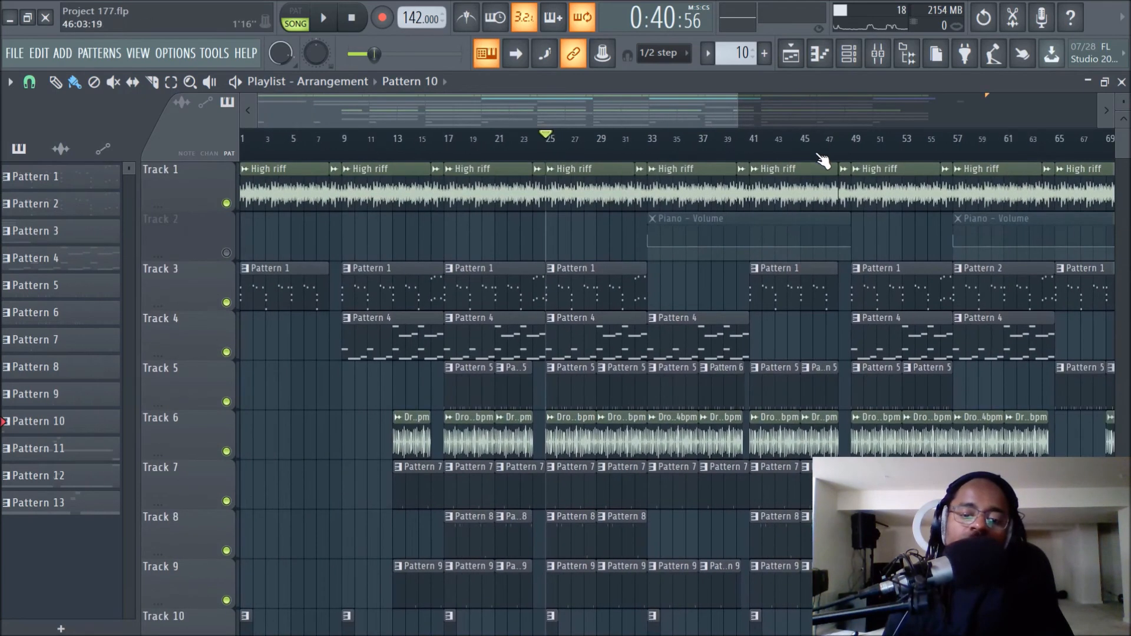
{"action": "scroll", "coordinate": [669, 141], "scroll_direction": "down", "scroll_amount": 2}
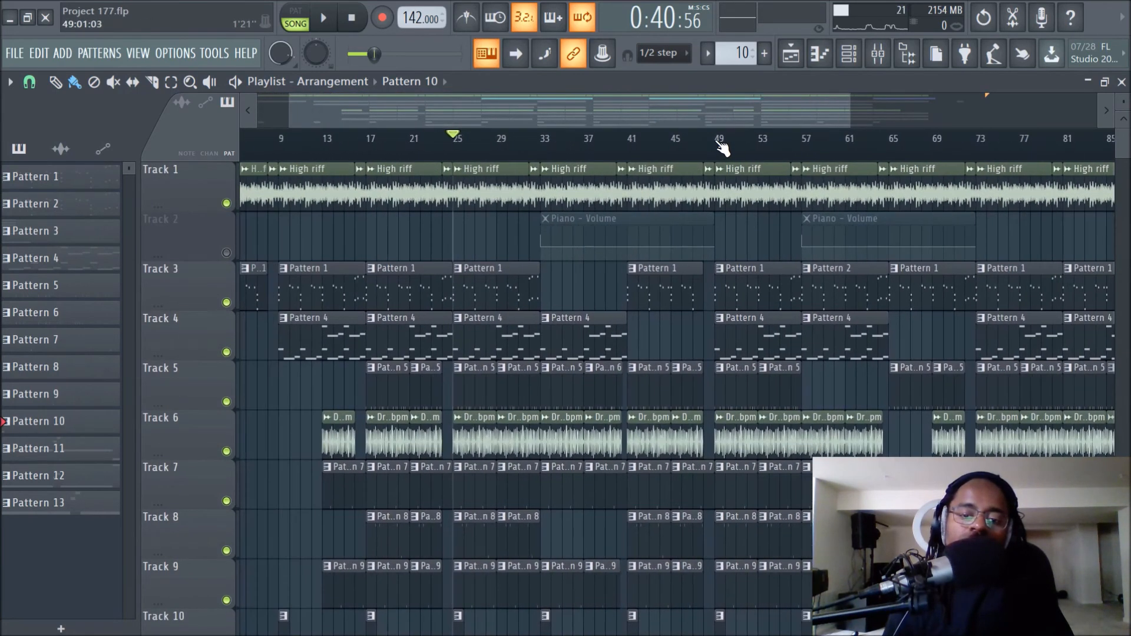
{"action": "left_click", "coordinate": [226, 253]}
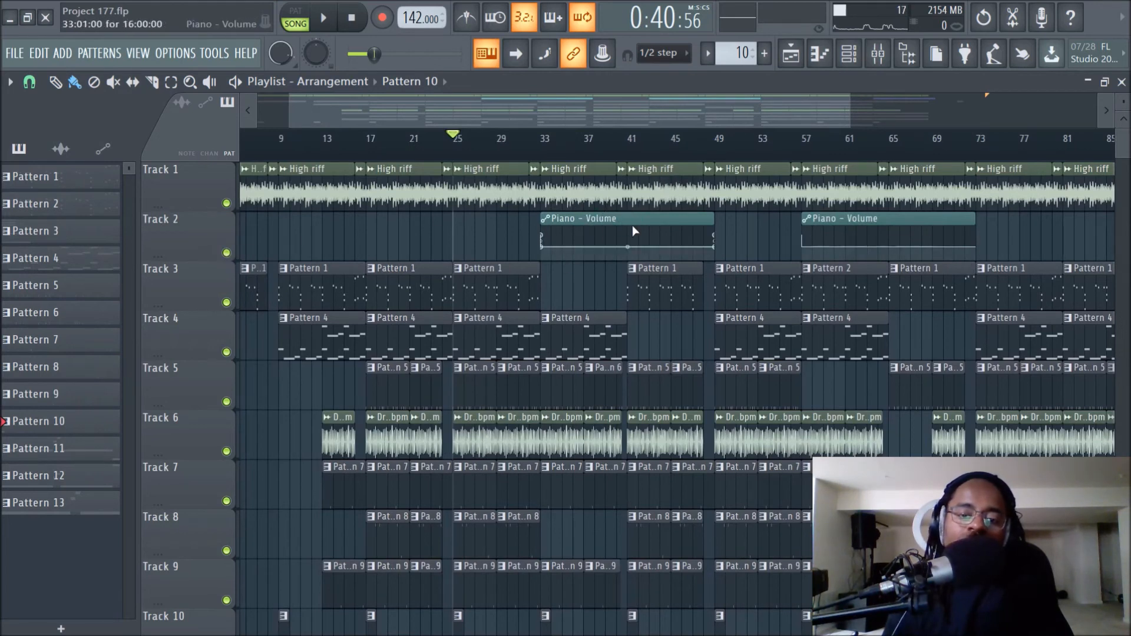
Examine the full arrangement from Track 1 to Track 11, including the HalfTime mix level automation near bar 89, and reset playback to the start
{"action": "scroll", "coordinate": [675, 145], "scroll_direction": "up", "scroll_amount": 2}
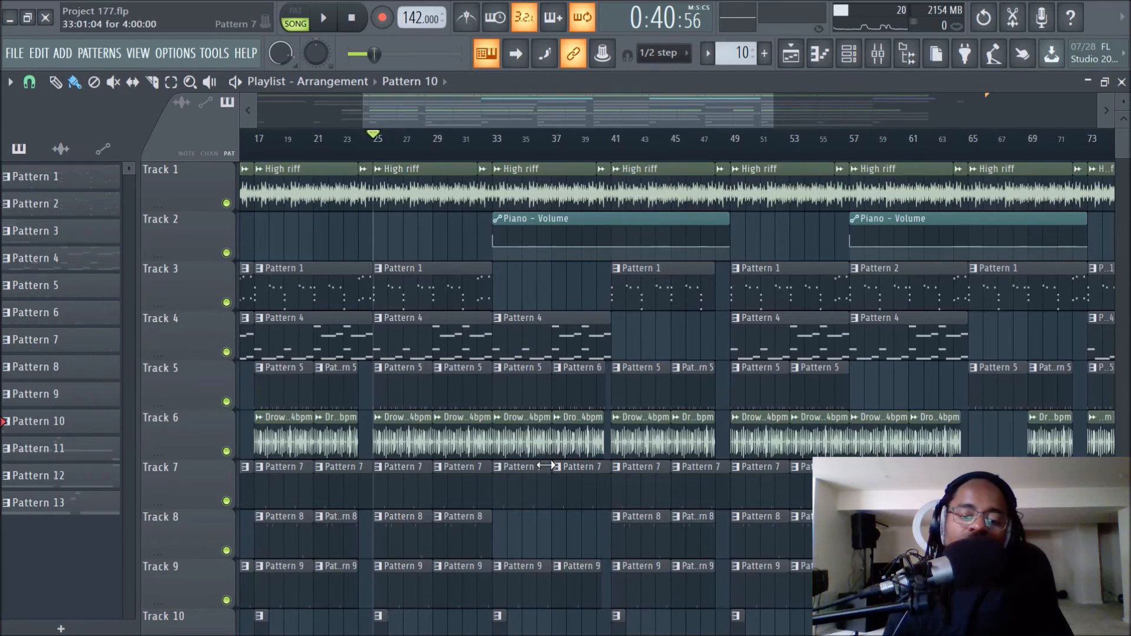
{"action": "scroll", "coordinate": [550, 474], "scroll_direction": "down", "scroll_amount": 6}
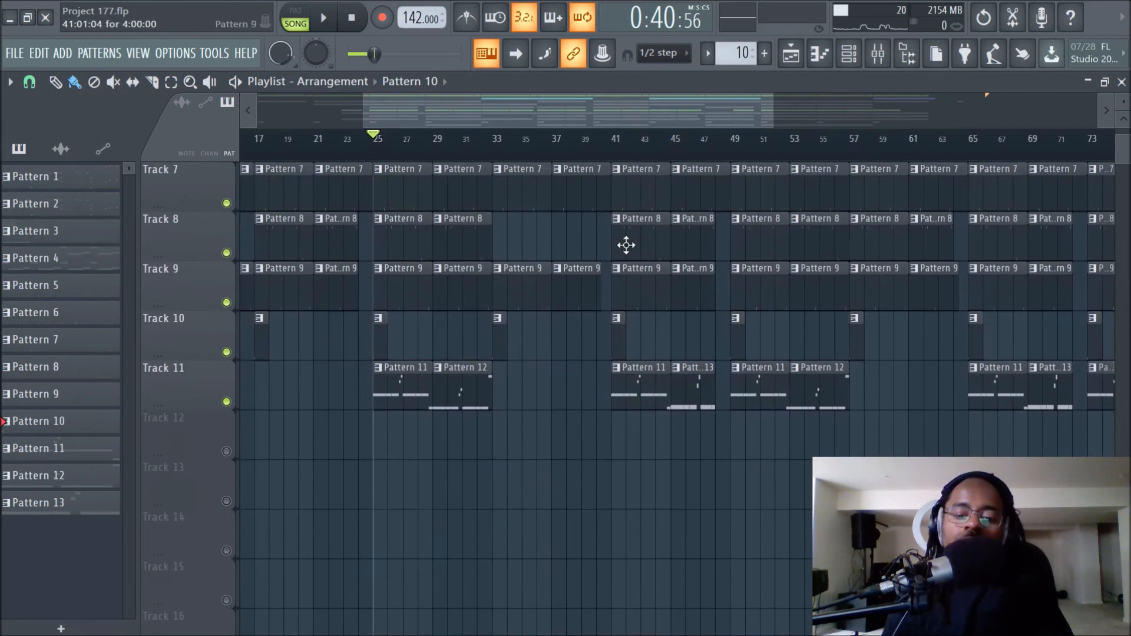
{"action": "left_click", "coordinate": [360, 18]}
{"action": "scroll", "coordinate": [436, 320], "scroll_direction": "up", "scroll_amount": 5}
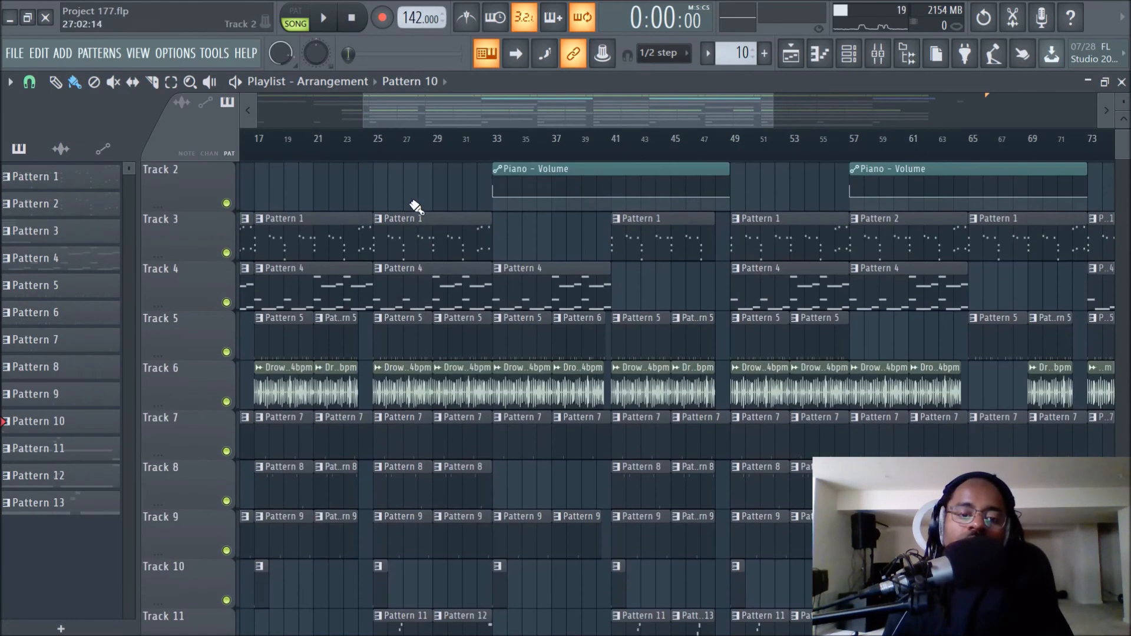
{"action": "scroll", "coordinate": [527, 156], "scroll_direction": "down", "scroll_amount": 3}
{"action": "scroll", "coordinate": [754, 357], "scroll_direction": "up", "scroll_amount": 1}
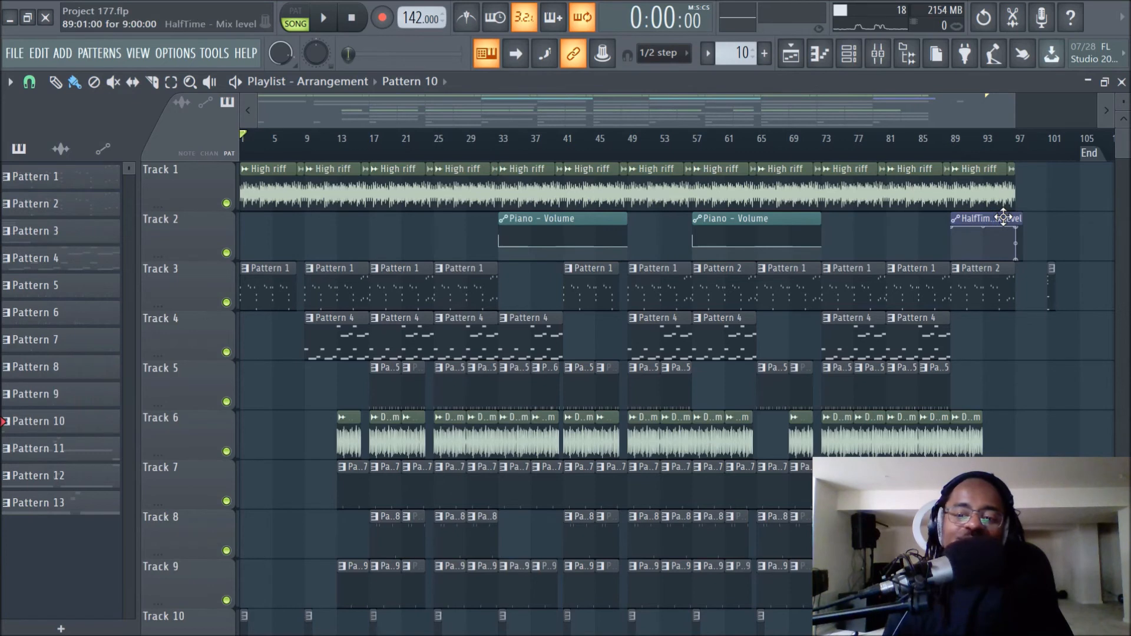
{"action": "scroll", "coordinate": [1019, 345], "scroll_direction": "down", "scroll_amount": 4}
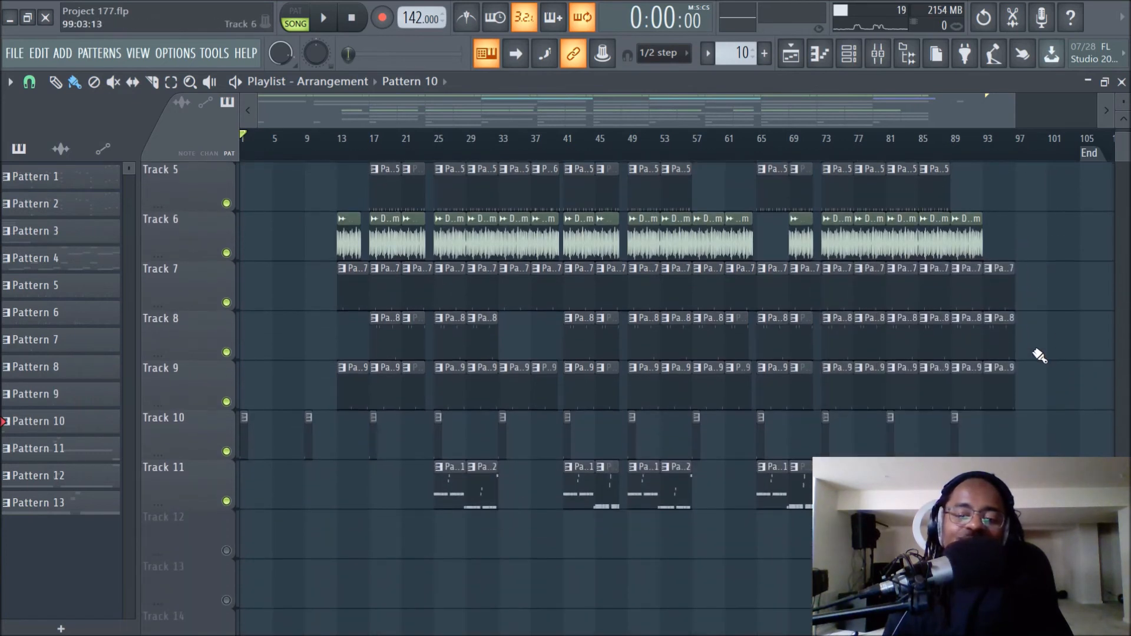
Play the song from the beginning and review the arrangement of the intro and first section up to about bar 20
{"action": "scroll", "coordinate": [1038, 356], "scroll_direction": "up", "scroll_amount": 4}
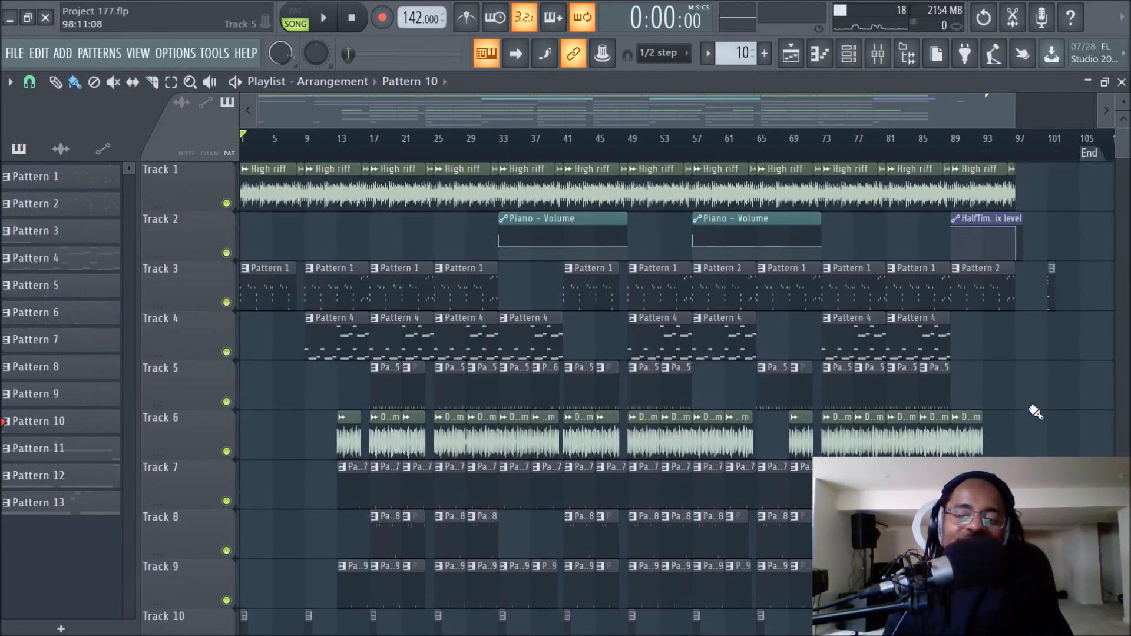
{"action": "scroll", "coordinate": [928, 144], "scroll_direction": "up", "scroll_amount": 2}
{"action": "scroll", "coordinate": [786, 144], "scroll_direction": "down", "scroll_amount": 2}
{"action": "scroll", "coordinate": [783, 146], "scroll_direction": "down", "scroll_amount": 1}
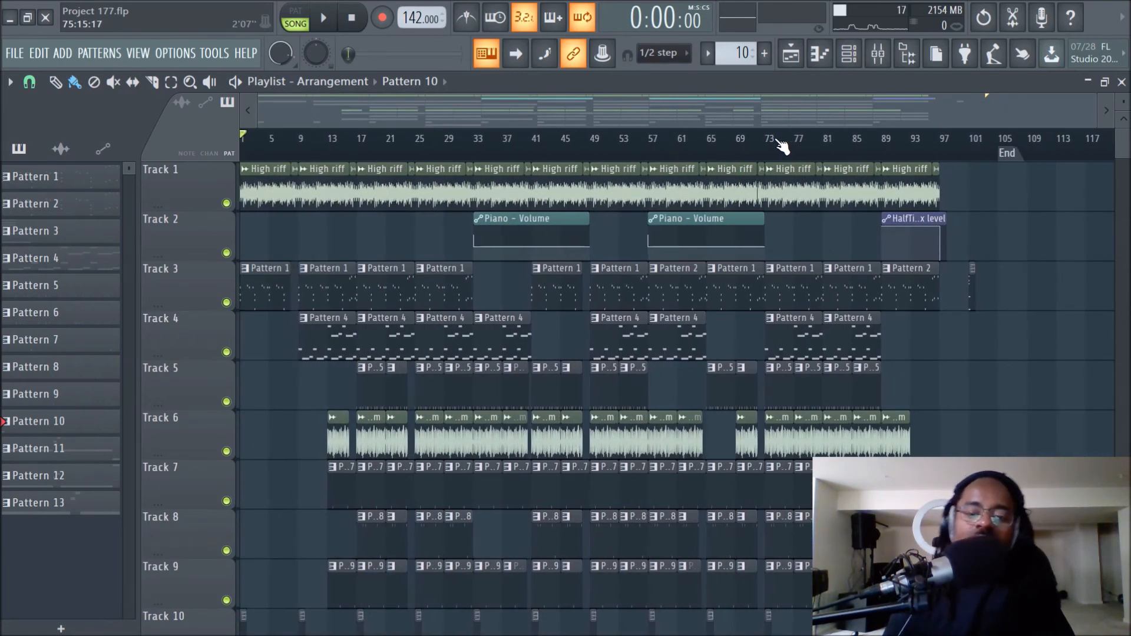
{"action": "key", "text": "space"}
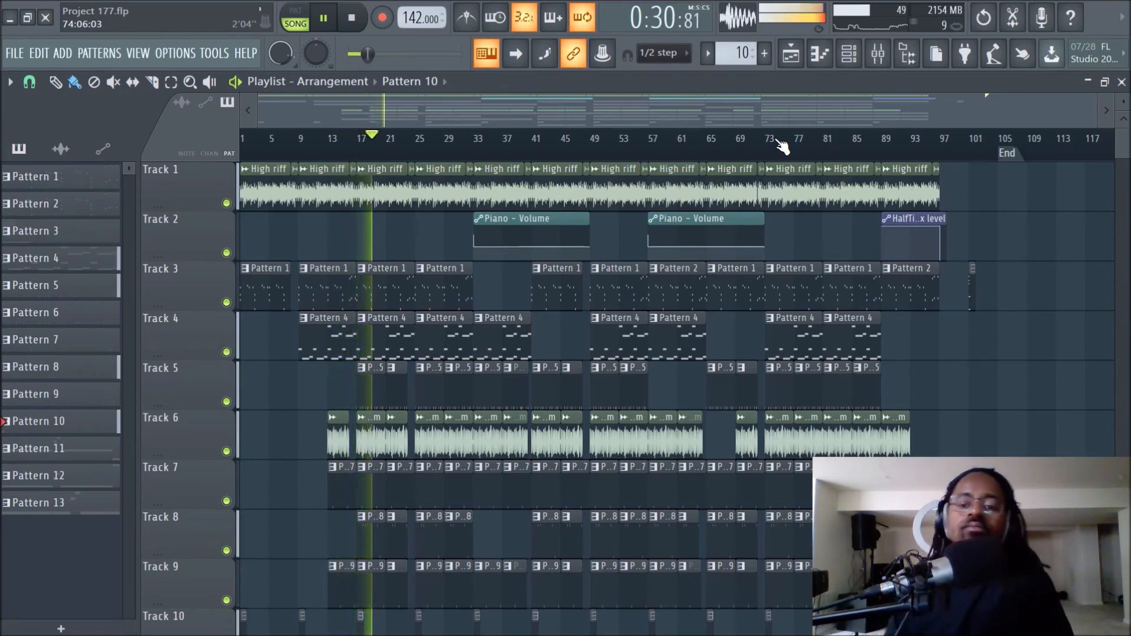
{"action": "scroll", "coordinate": [654, 345], "scroll_direction": "down", "scroll_amount": 4}
{"action": "scroll", "coordinate": [649, 355], "scroll_direction": "up", "scroll_amount": 4}
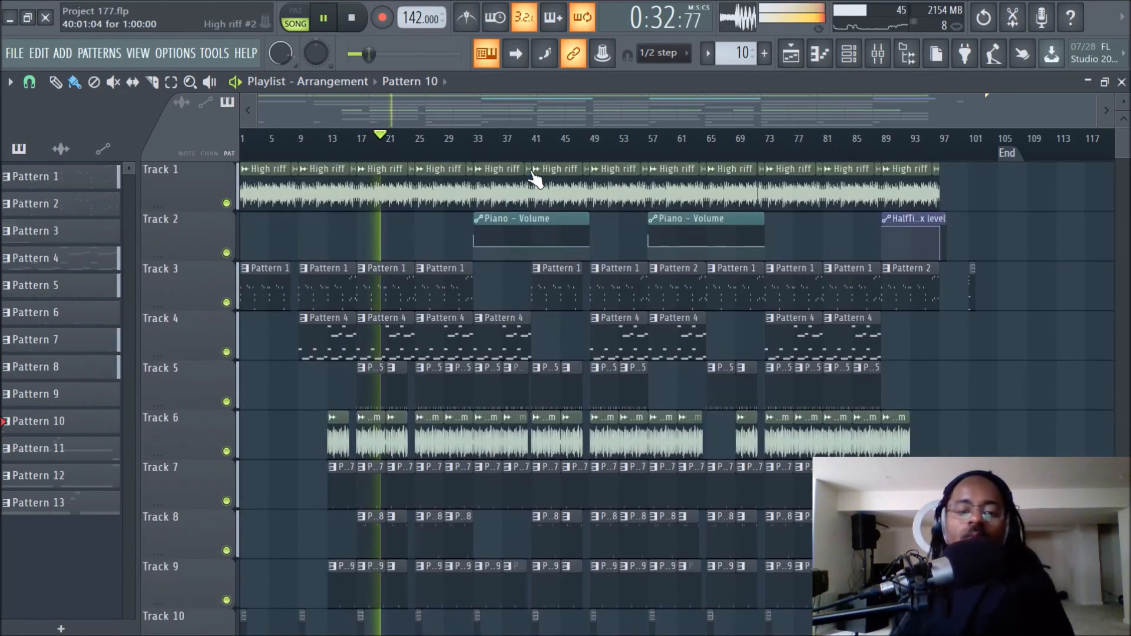
Follow playback from about bar 25 to bar 45, examining the bass patterns on Track 11 and the first Piano - Volume automation
{"action": "scroll", "coordinate": [532, 139], "scroll_direction": "up", "scroll_amount": 2}
{"action": "scroll", "coordinate": [536, 141], "scroll_direction": "up", "scroll_amount": 1}
{"action": "scroll", "coordinate": [560, 253], "scroll_direction": "down", "scroll_amount": 3}
{"action": "scroll", "coordinate": [560, 265], "scroll_direction": "up", "scroll_amount": 3}
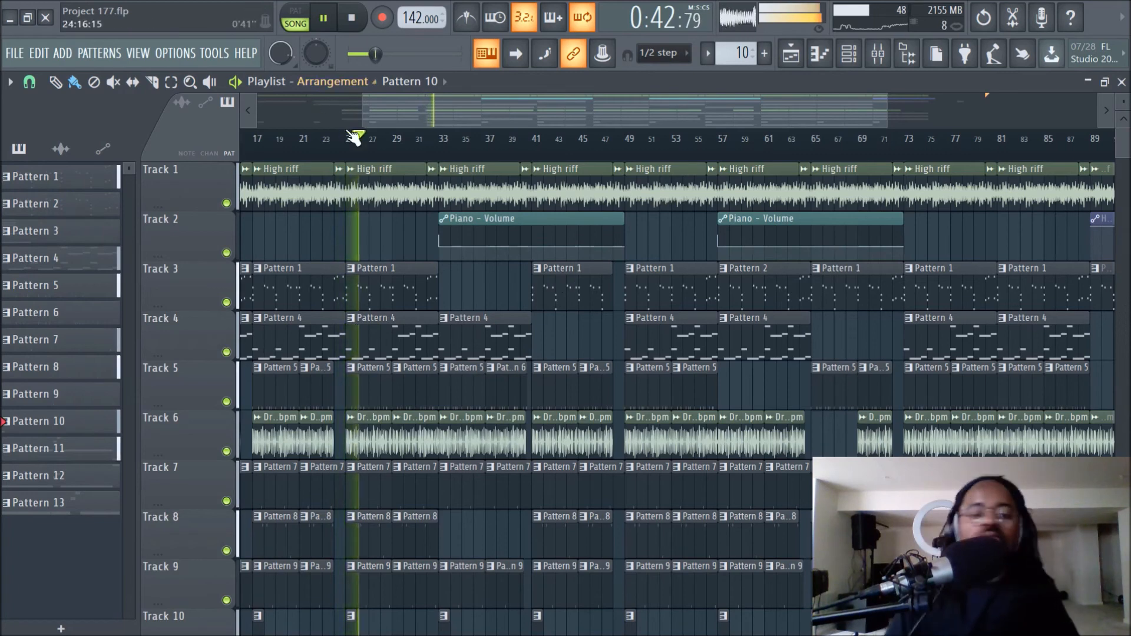
{"action": "scroll", "coordinate": [399, 158], "scroll_direction": "up", "scroll_amount": 2}
{"action": "scroll", "coordinate": [412, 245], "scroll_direction": "down", "scroll_amount": 3}
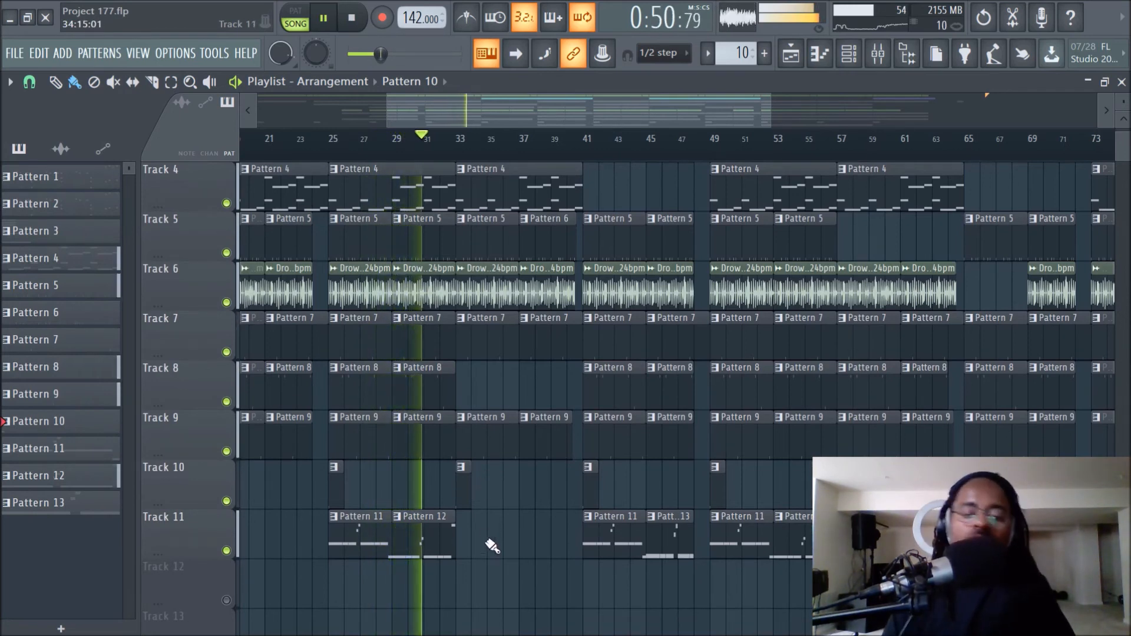
{"action": "scroll", "coordinate": [492, 548], "scroll_direction": "up", "scroll_amount": 3}
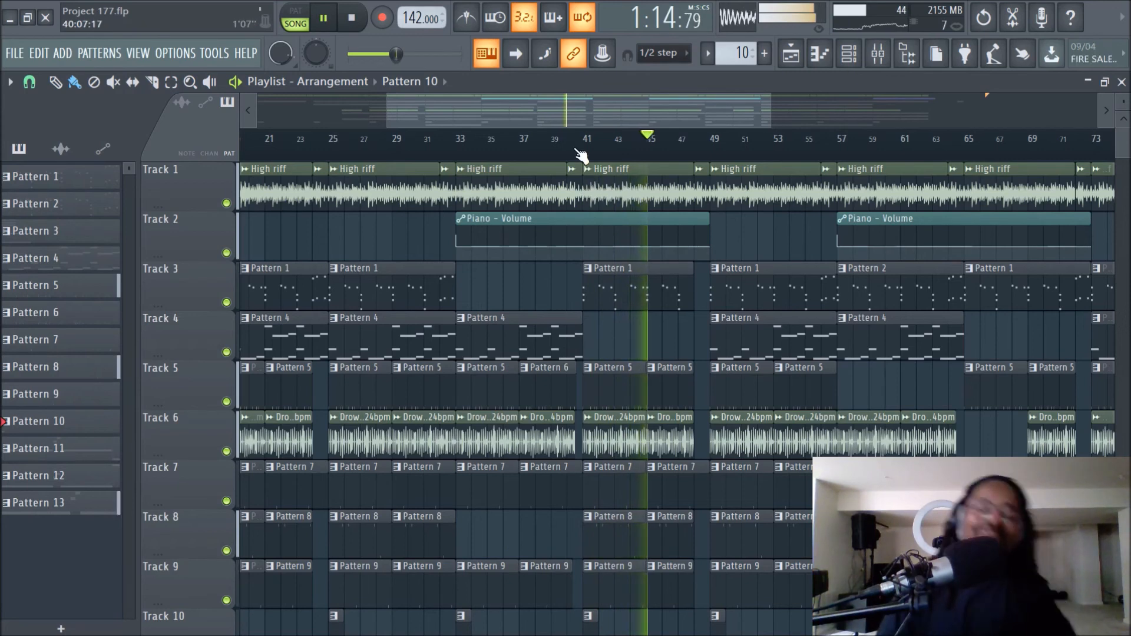
Follow the song through the section starting at bar 49 to about bar 55 and stop playback
{"action": "scroll", "coordinate": [580, 155], "scroll_direction": "down", "scroll_amount": 2}
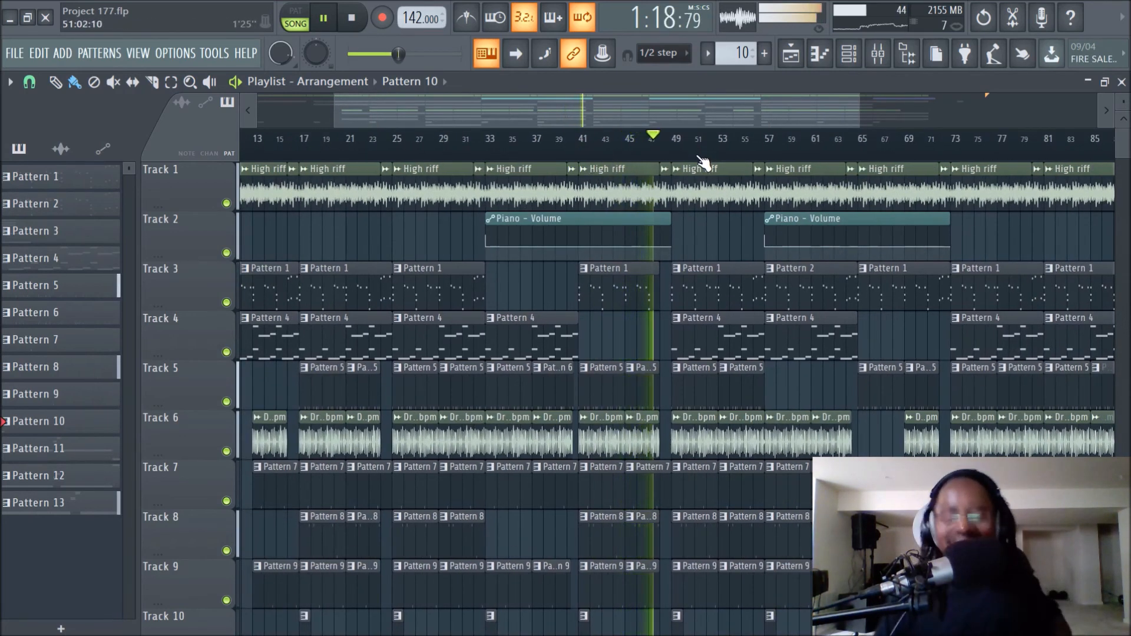
{"action": "scroll", "coordinate": [701, 159], "scroll_direction": "down", "scroll_amount": 1}
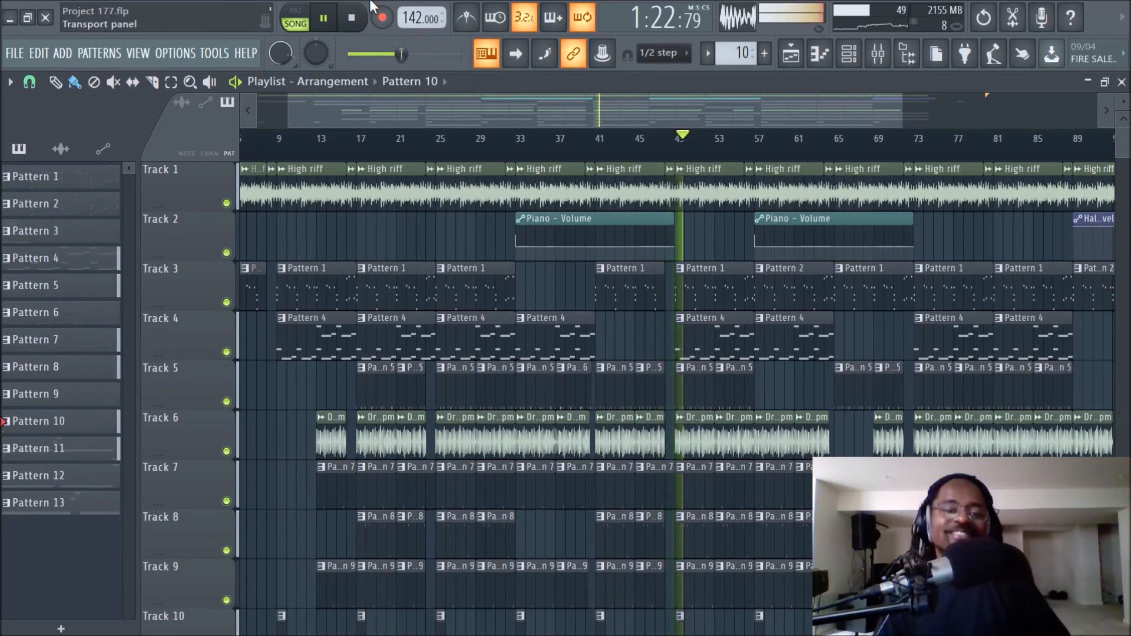
{"action": "scroll", "coordinate": [645, 158], "scroll_direction": "down", "scroll_amount": 1}
{"action": "scroll", "coordinate": [735, 270], "scroll_direction": "down", "scroll_amount": 2}
{"action": "scroll", "coordinate": [748, 289], "scroll_direction": "up", "scroll_amount": 2}
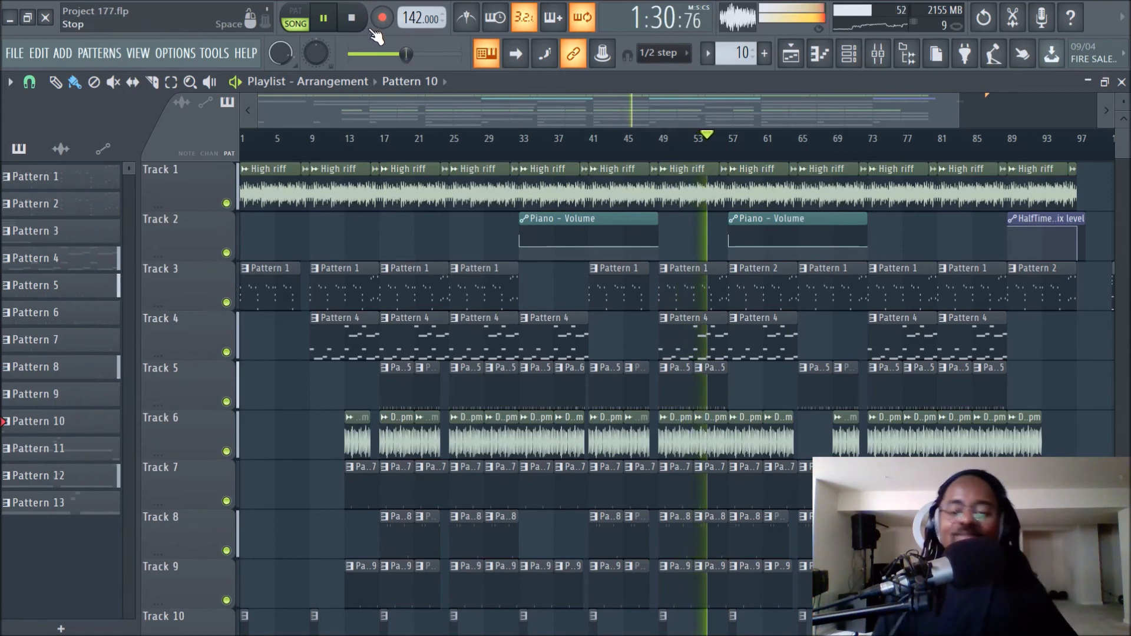
{"action": "scroll", "coordinate": [656, 155], "scroll_direction": "up", "scroll_amount": 2}
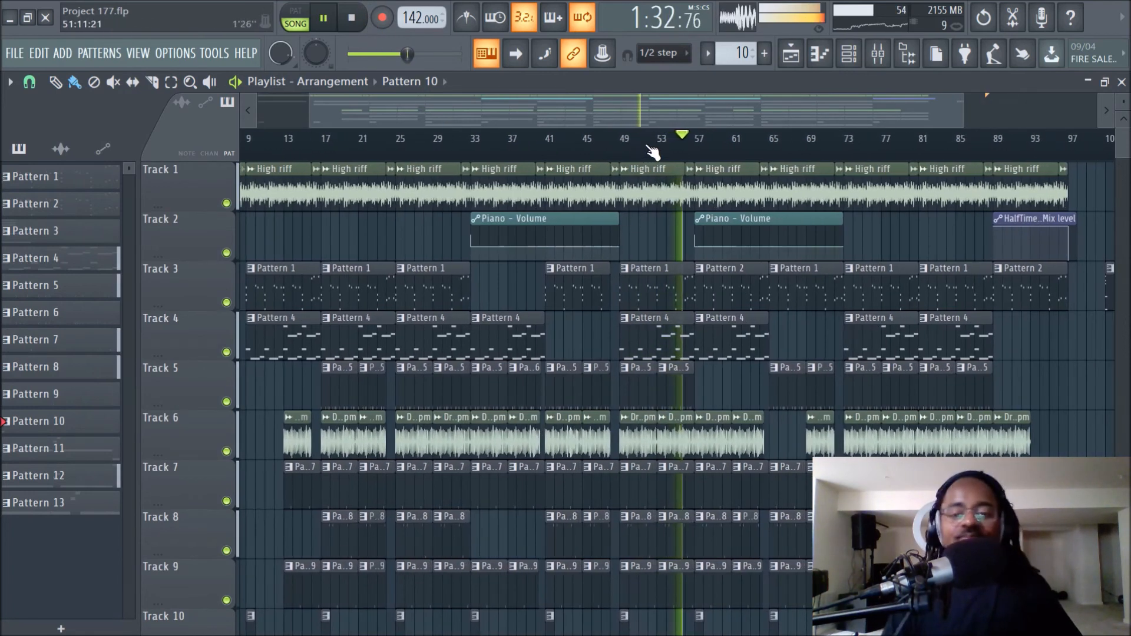
{"action": "left_click", "coordinate": [366, 25]}
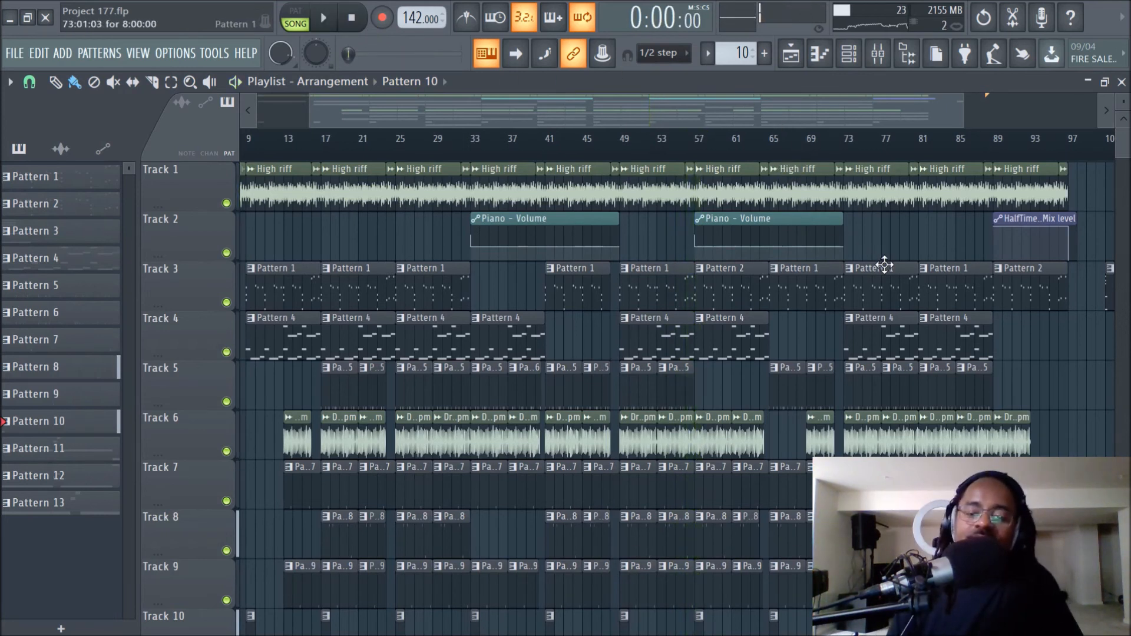
Examine the final section around bars 85 to 97, including the HalfTime - Mix level automation clip on Track 2
{"action": "scroll", "coordinate": [885, 268], "scroll_direction": "down", "scroll_amount": 2}
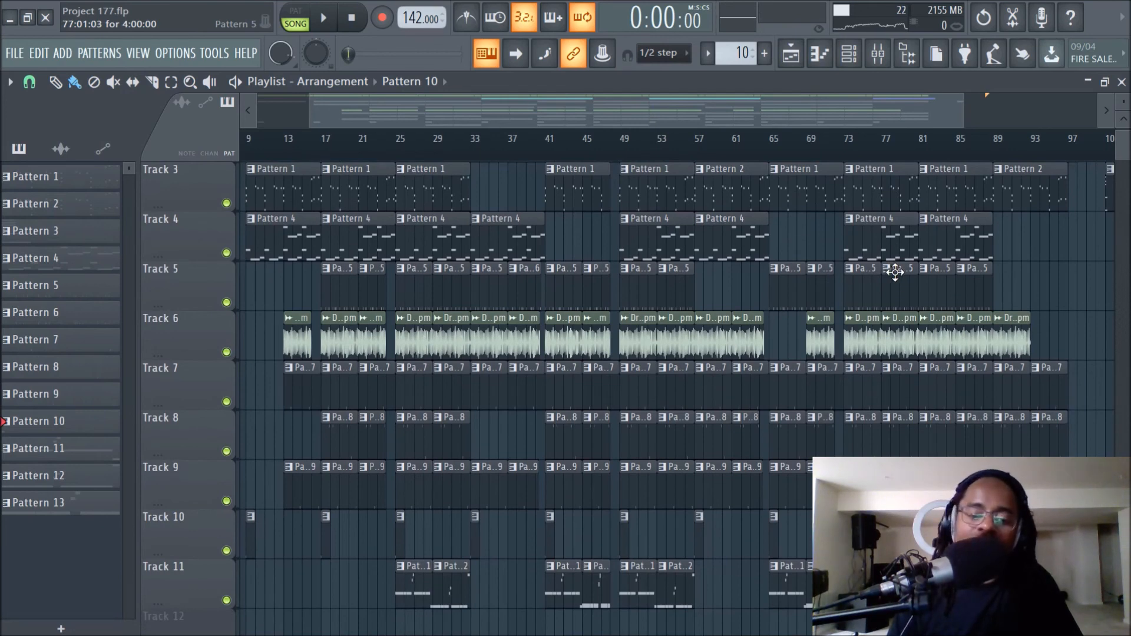
{"action": "scroll", "coordinate": [896, 268], "scroll_direction": "up", "scroll_amount": 2}
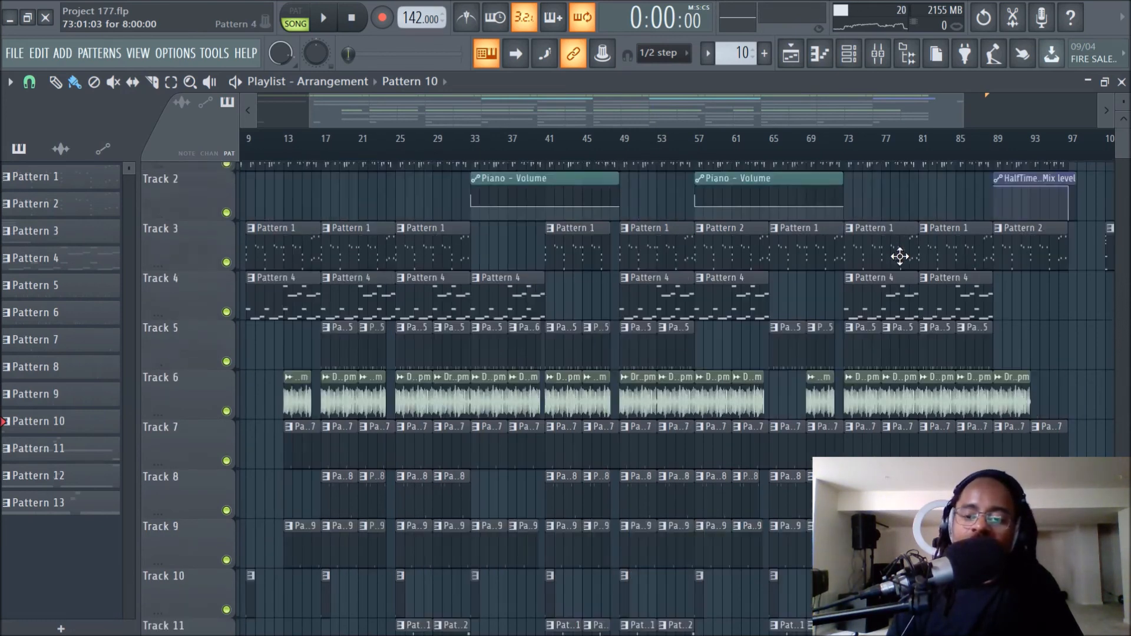
{"action": "left_click_drag", "start_coordinate": [943, 123], "coordinate": [1076, 128]}
{"action": "scroll", "coordinate": [896, 158], "scroll_direction": "up", "scroll_amount": 5}
{"action": "scroll", "coordinate": [902, 165], "scroll_direction": "up", "scroll_amount": 1}
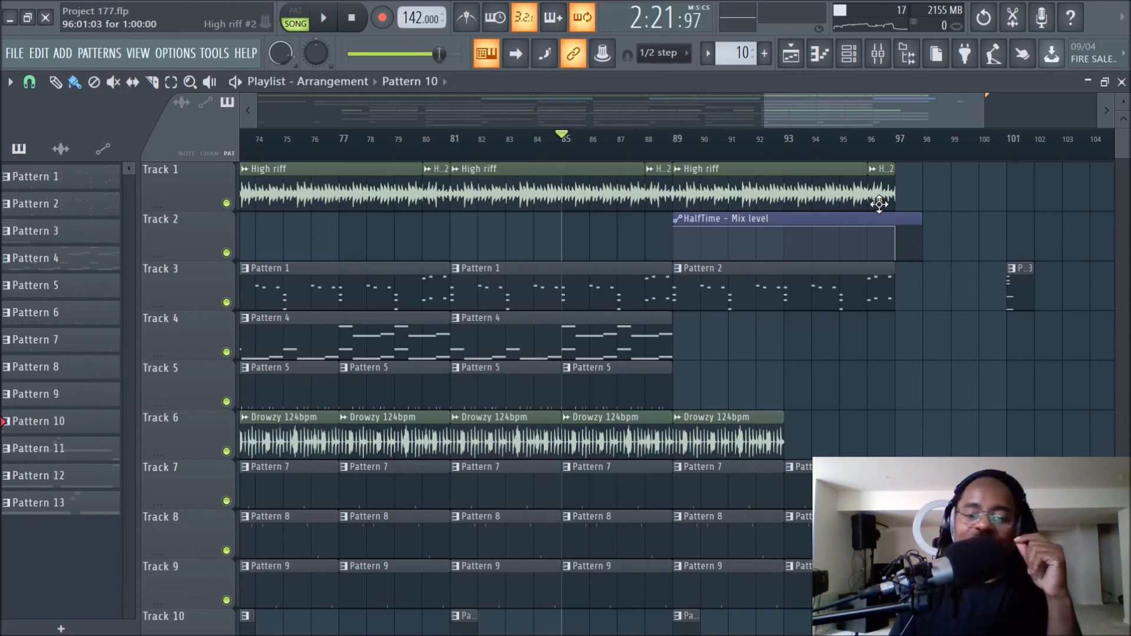
Play from about bar 81 into the HalfTime section at bar 89, stop, and check the mixer before returning to the playlist
{"action": "left_click", "coordinate": [324, 21]}
{"action": "scroll", "coordinate": [645, 151], "scroll_direction": "down", "scroll_amount": 3}
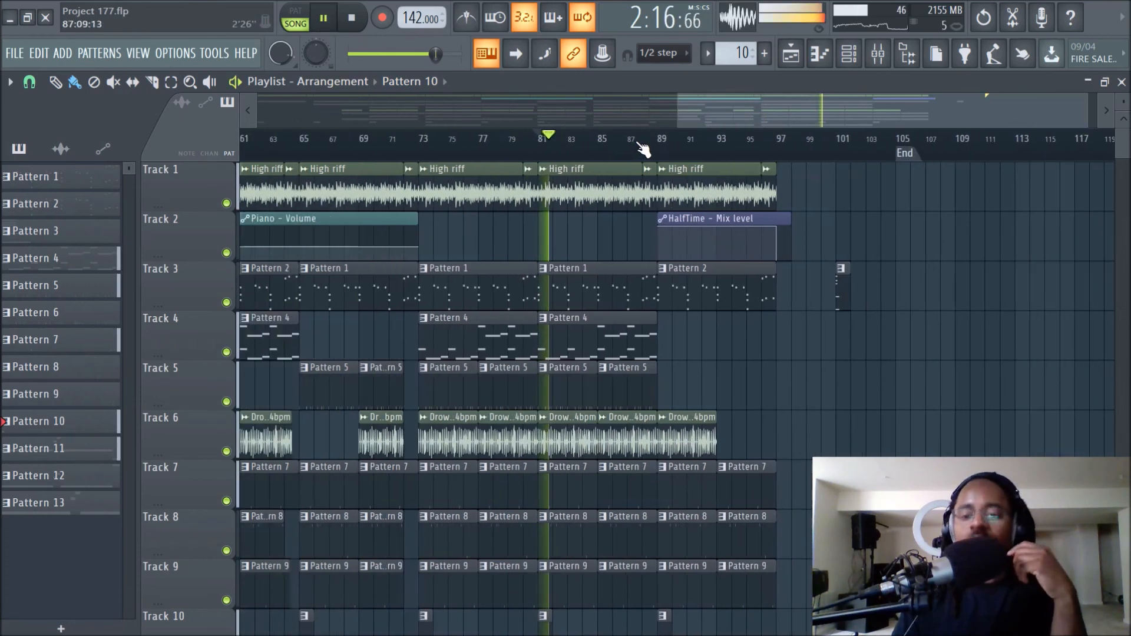
{"action": "scroll", "coordinate": [682, 150], "scroll_direction": "down", "scroll_amount": 2}
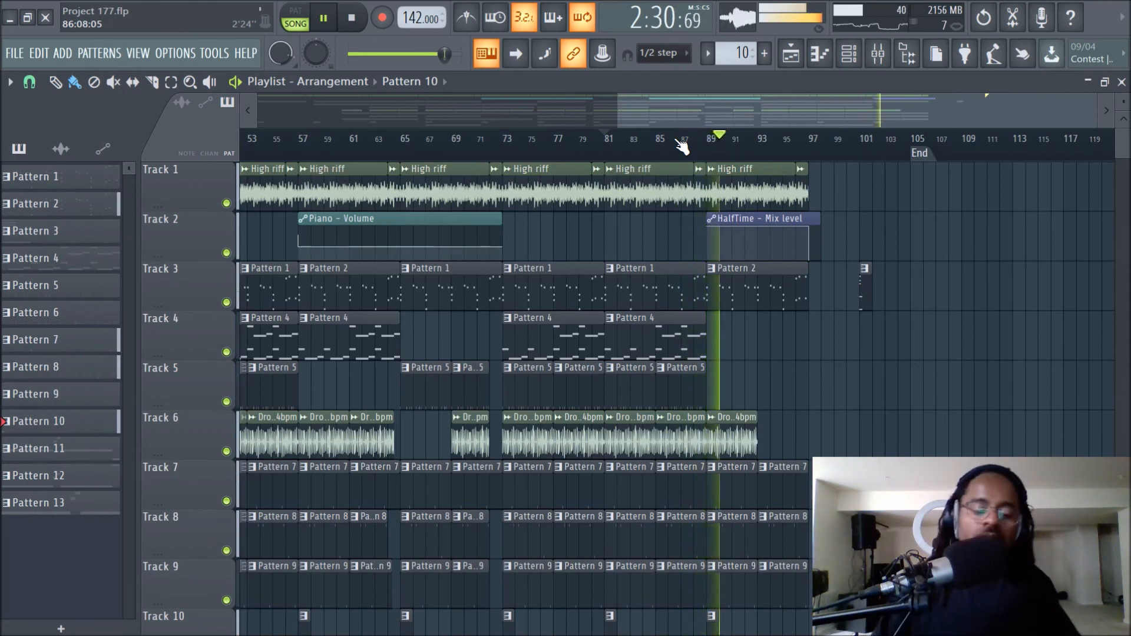
{"action": "key", "text": "space"}
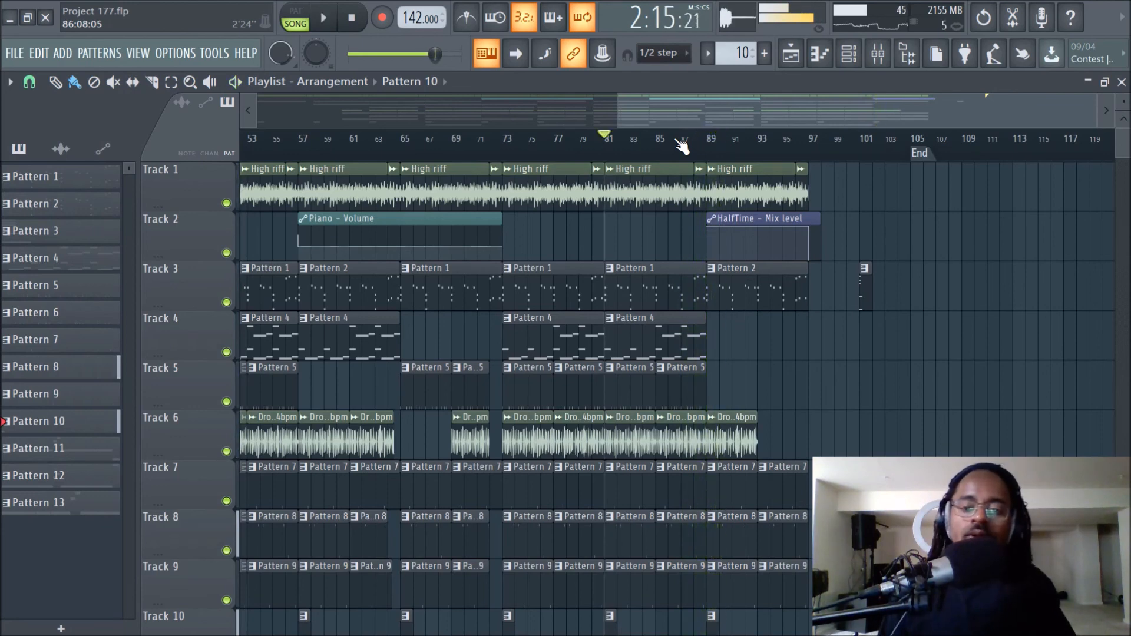
{"action": "left_click", "coordinate": [879, 56]}
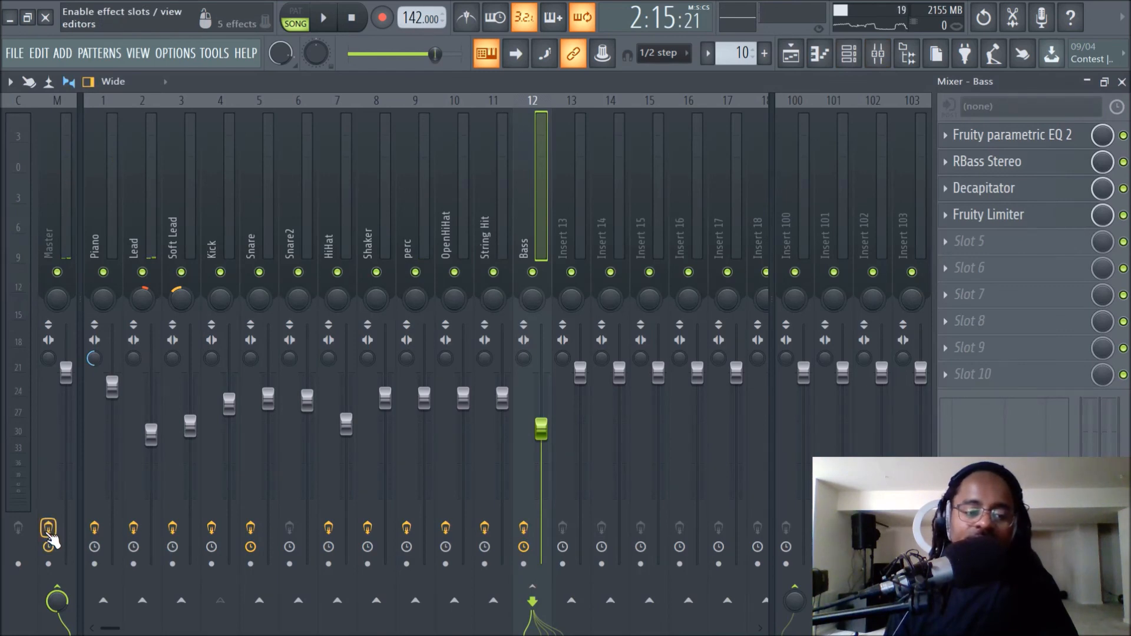
{"action": "left_click", "coordinate": [791, 62]}
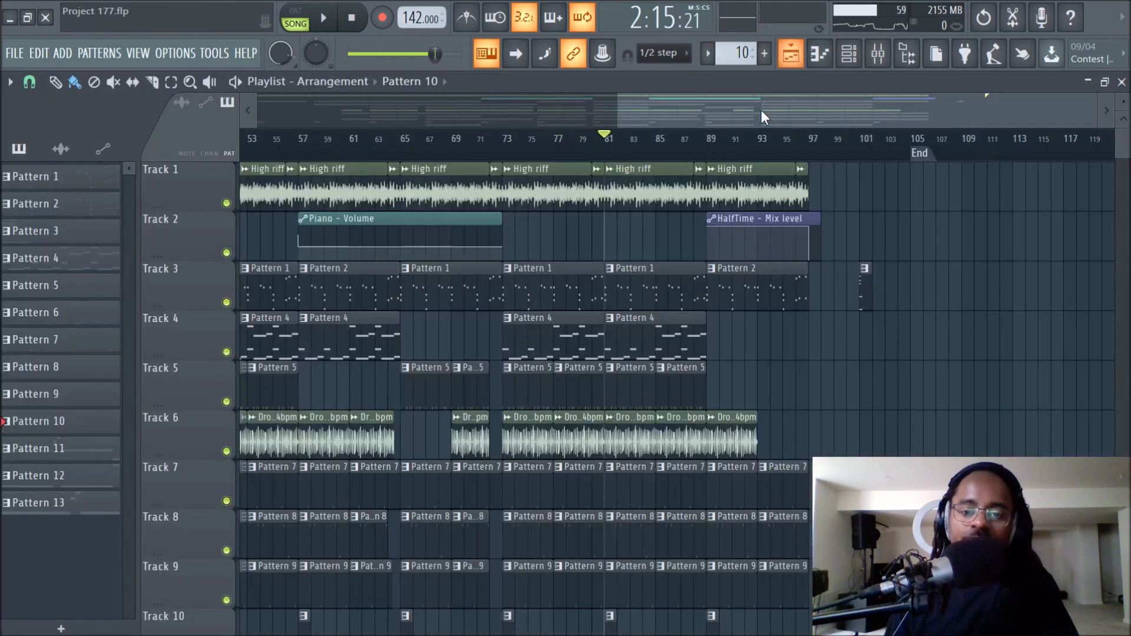
Play the ending from bar 85 past the last Track 3 clip, stop, and look over the mixer before reopening the playlist
{"action": "left_click", "coordinate": [655, 155]}
{"action": "key", "text": "space"}
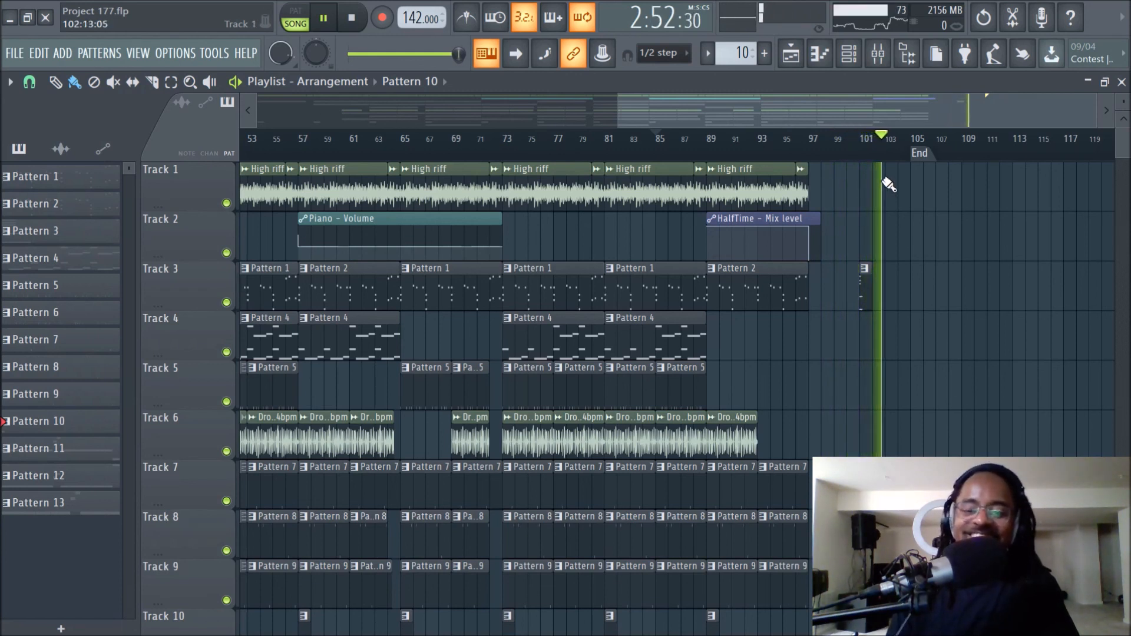
{"action": "key", "text": "space"}
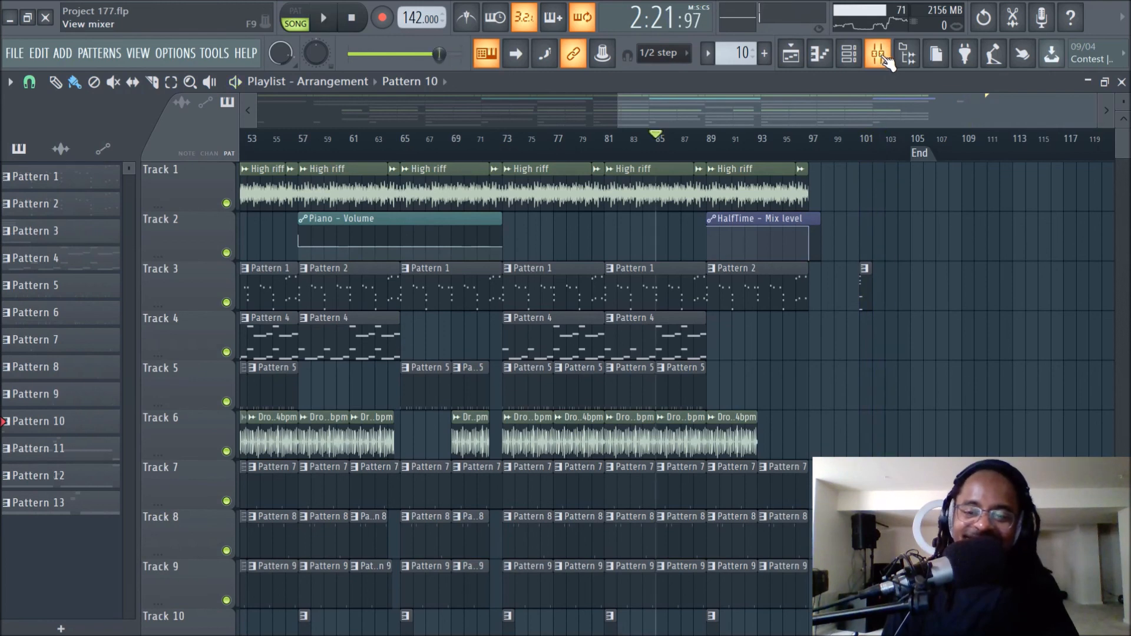
{"action": "left_click", "coordinate": [878, 55]}
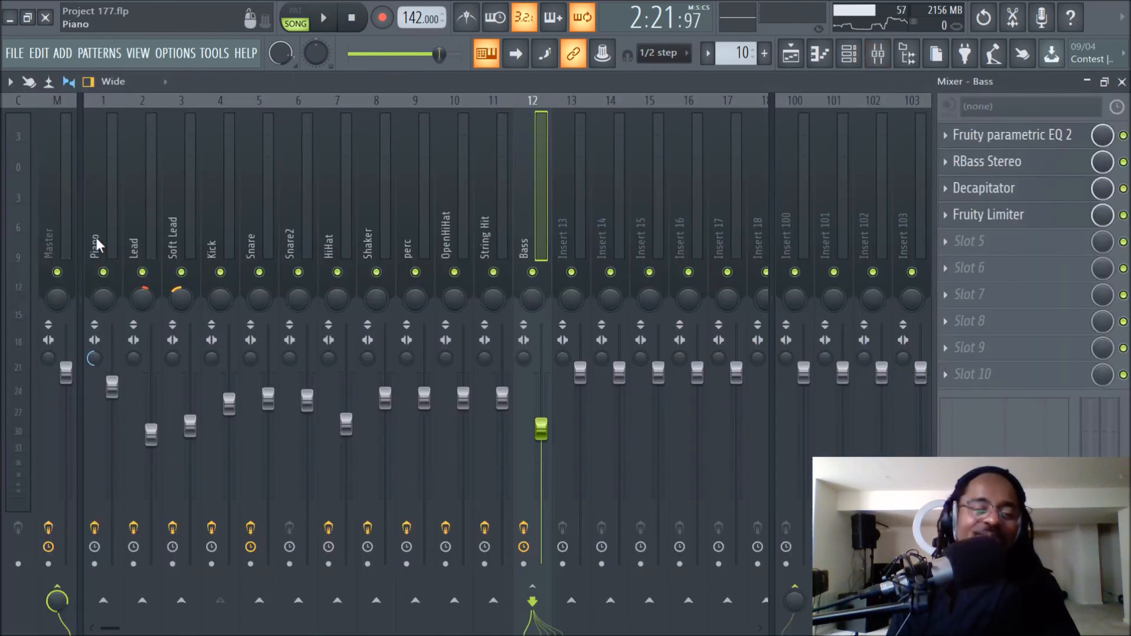
{"action": "left_click", "coordinate": [791, 54]}
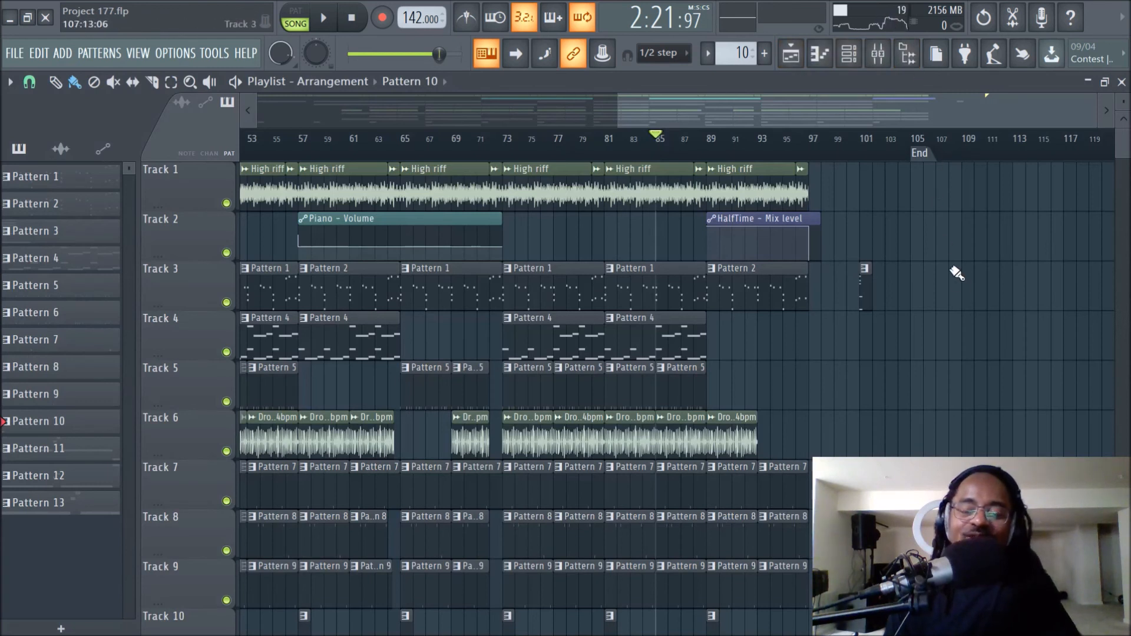